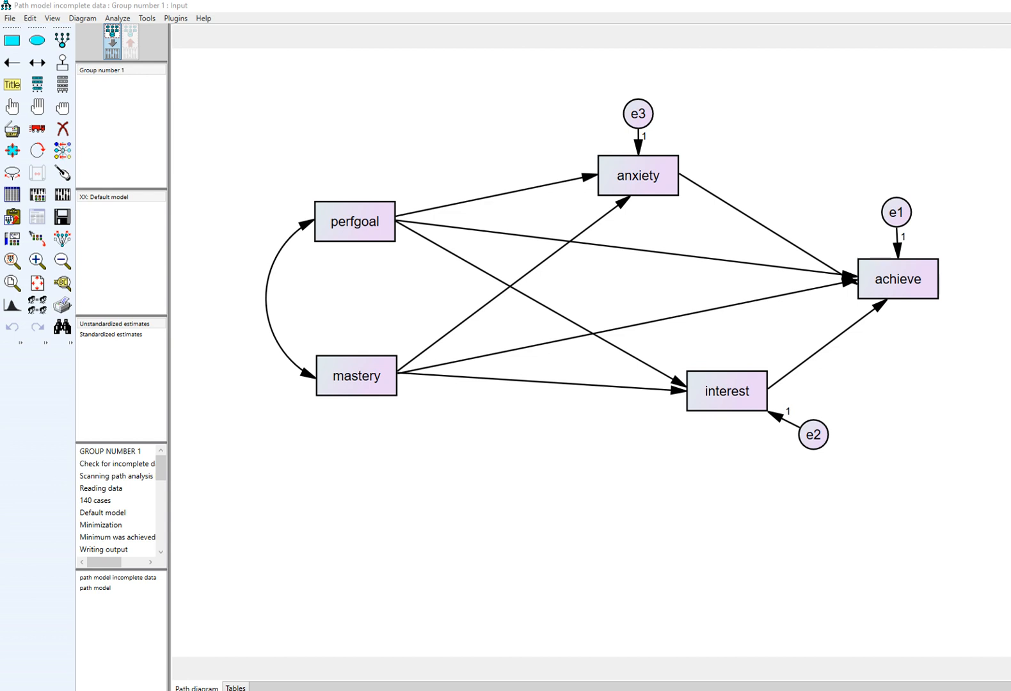
Step: Switch to the SPSS data file path analysis incomplete data.sav and examine its five variables and the missing perfgoal cells
mouse_move(376, 690)
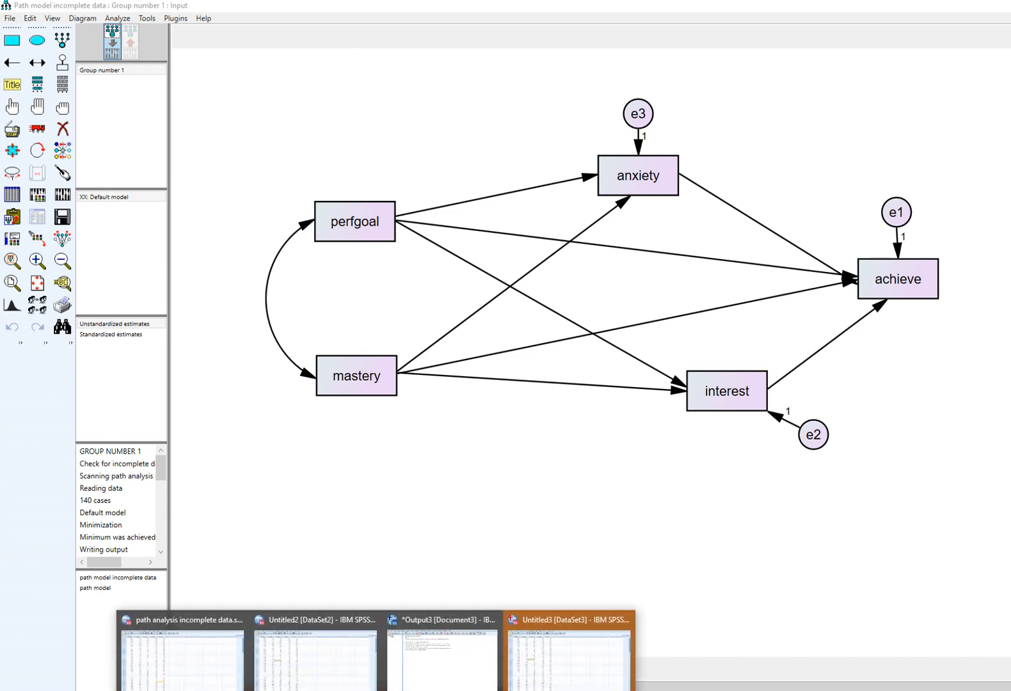
left_click(183, 659)
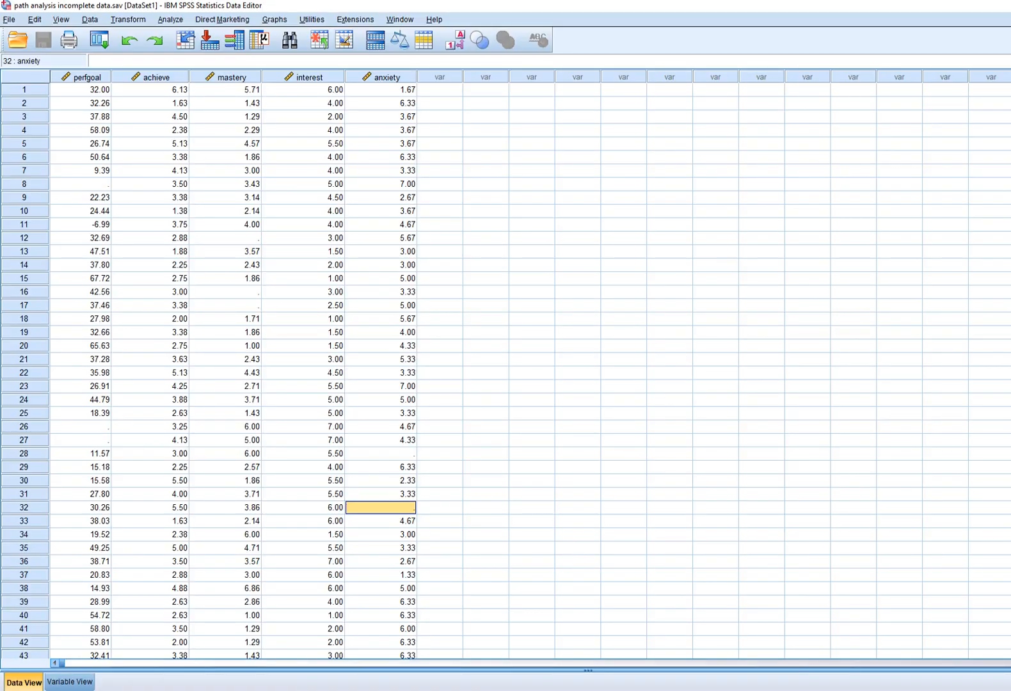
left_click_drag(86, 77, 383, 78)
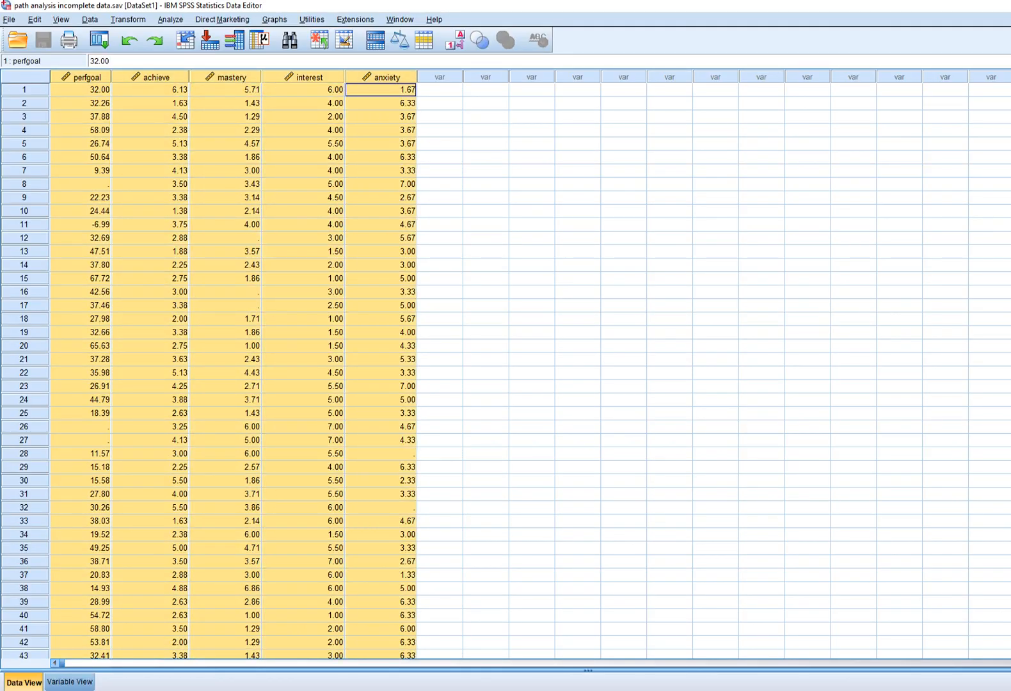
left_click(81, 184)
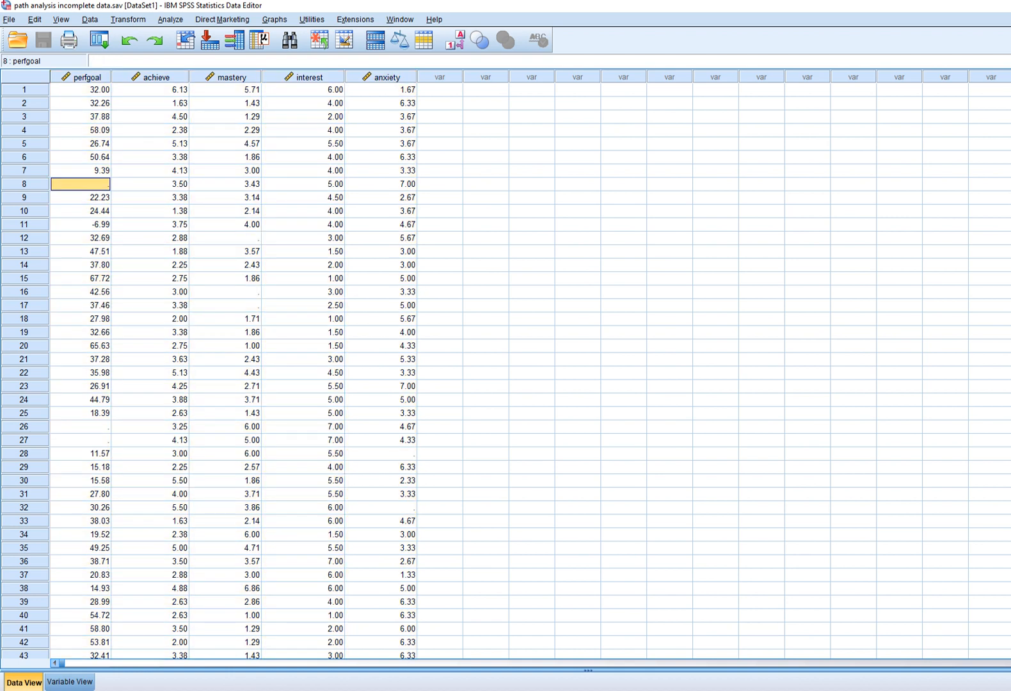
left_click(80, 426)
left_click(81, 440)
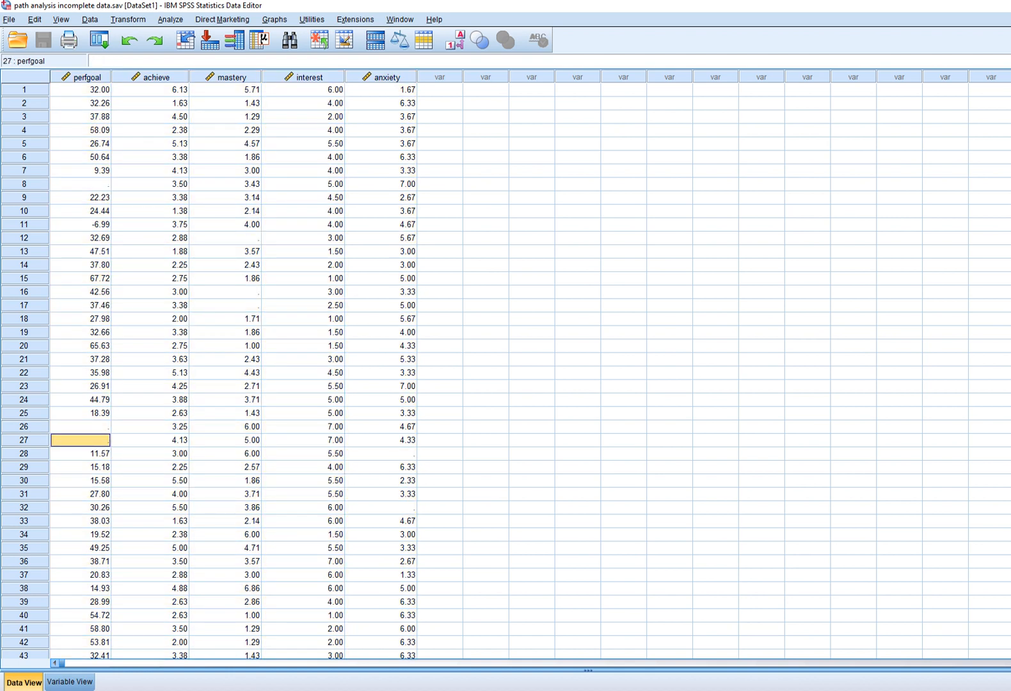
Step: Return to the Amos path diagram and check the data file assigned to Group number 1
key("alt+Tab")
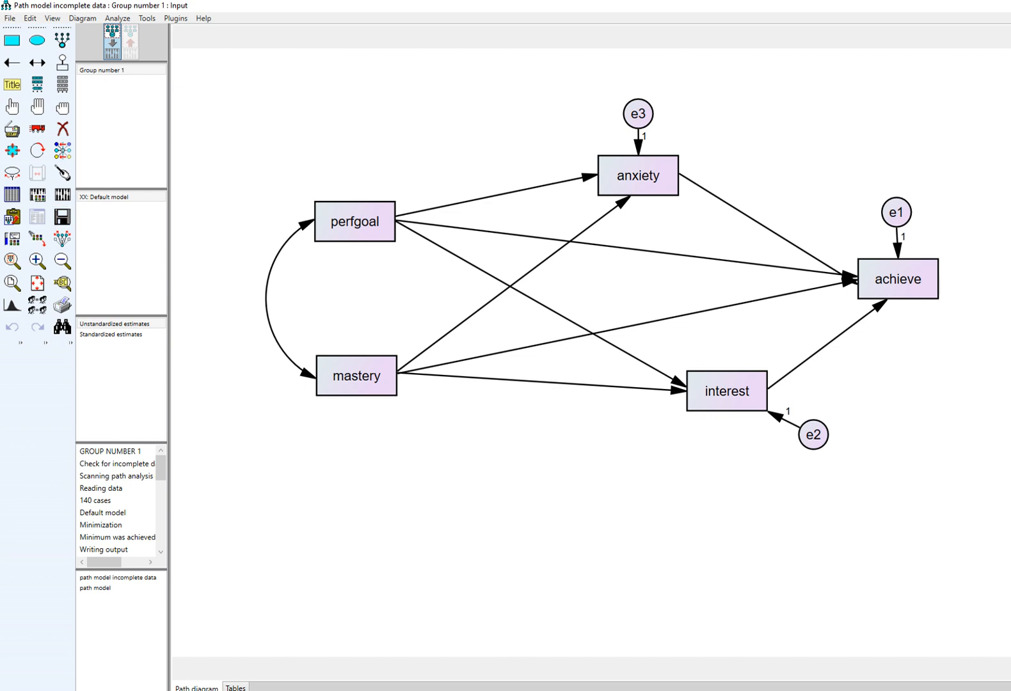
left_click(11, 194)
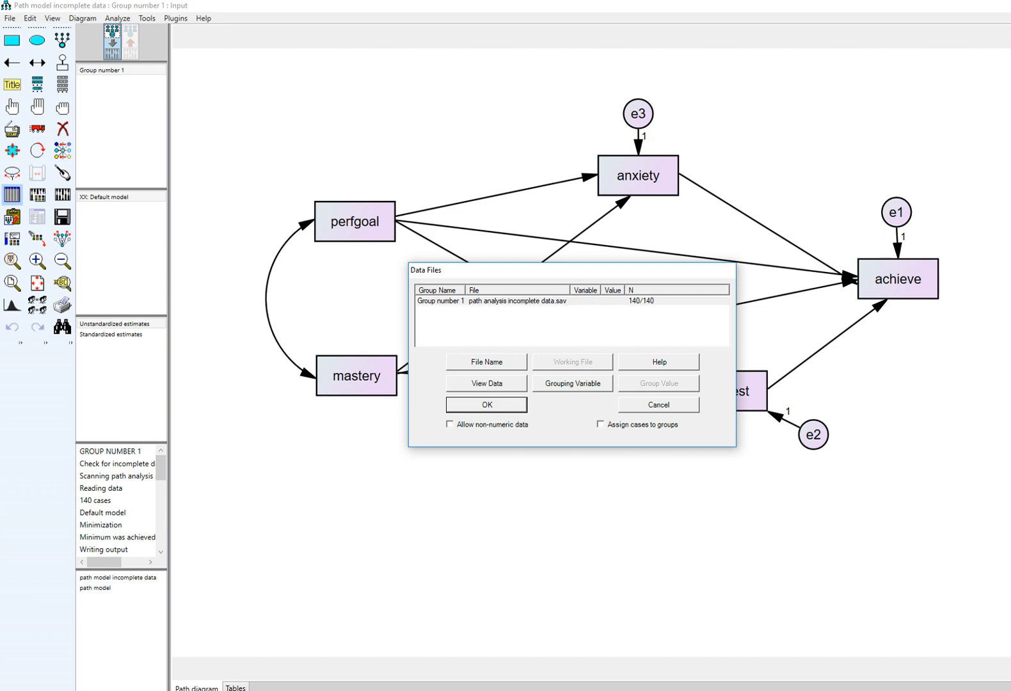
key("Return")
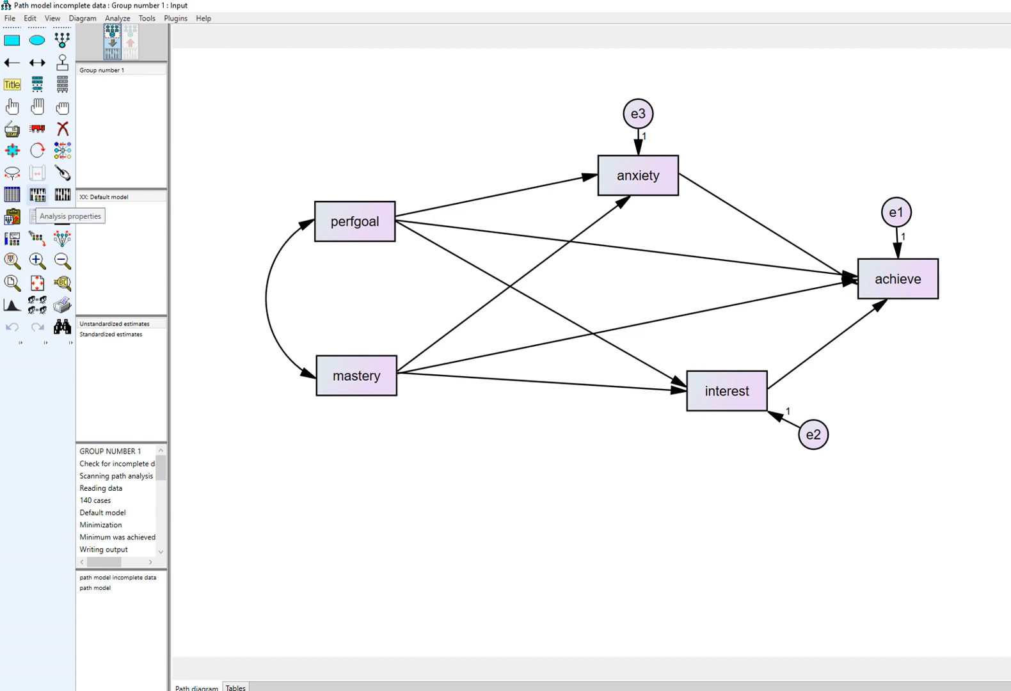
Step: Open the analysis properties at the estimation settings and move the dialog clear of the upper paths
left_click(37, 216)
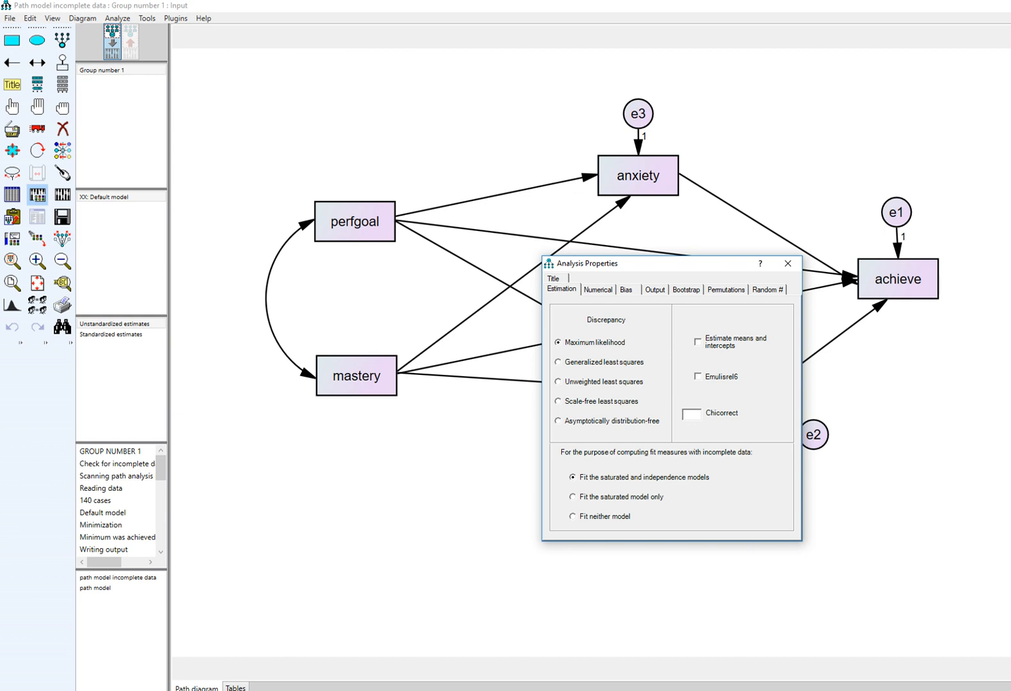
left_click_drag(608, 263, 688, 317)
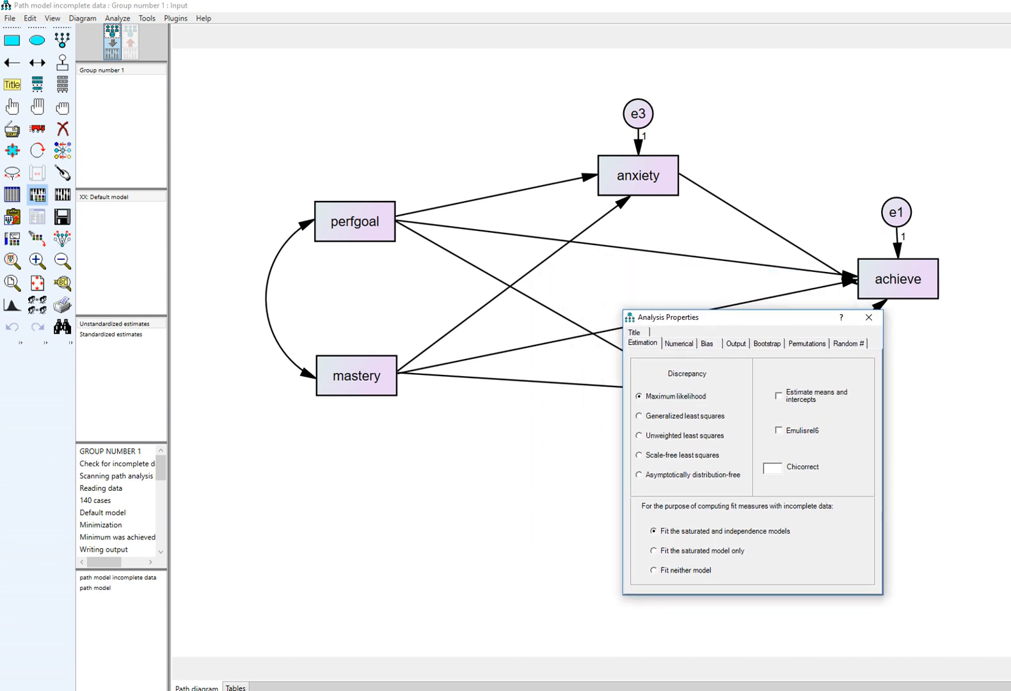
left_click(778, 396)
left_click(779, 396)
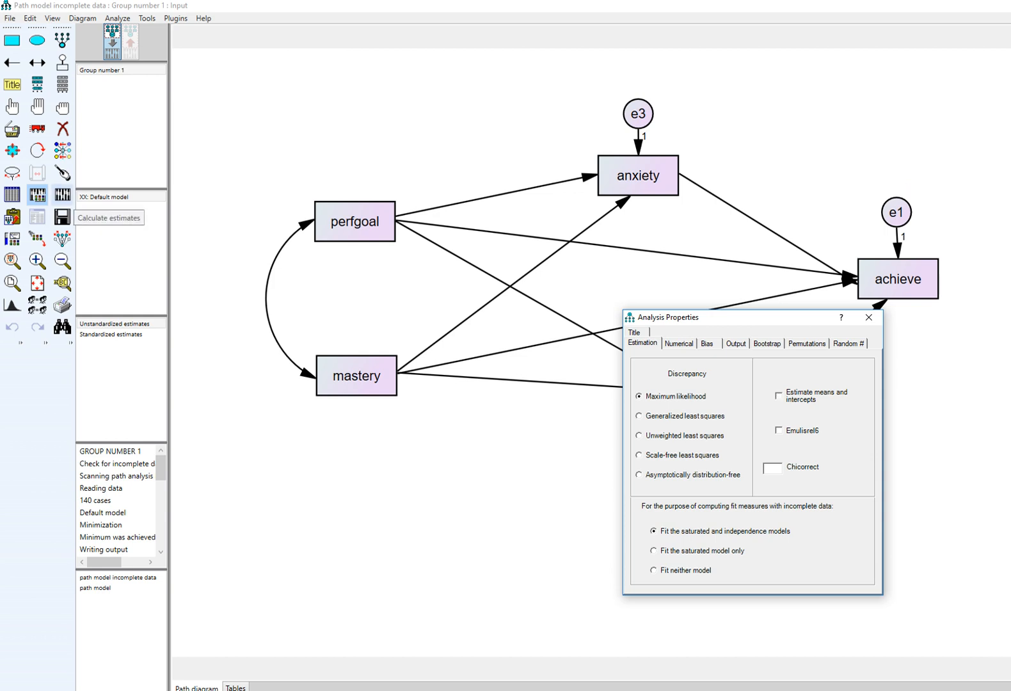
Step: Try to calculate the model estimates with Estimate means and intercepts left off
left_click(37, 194)
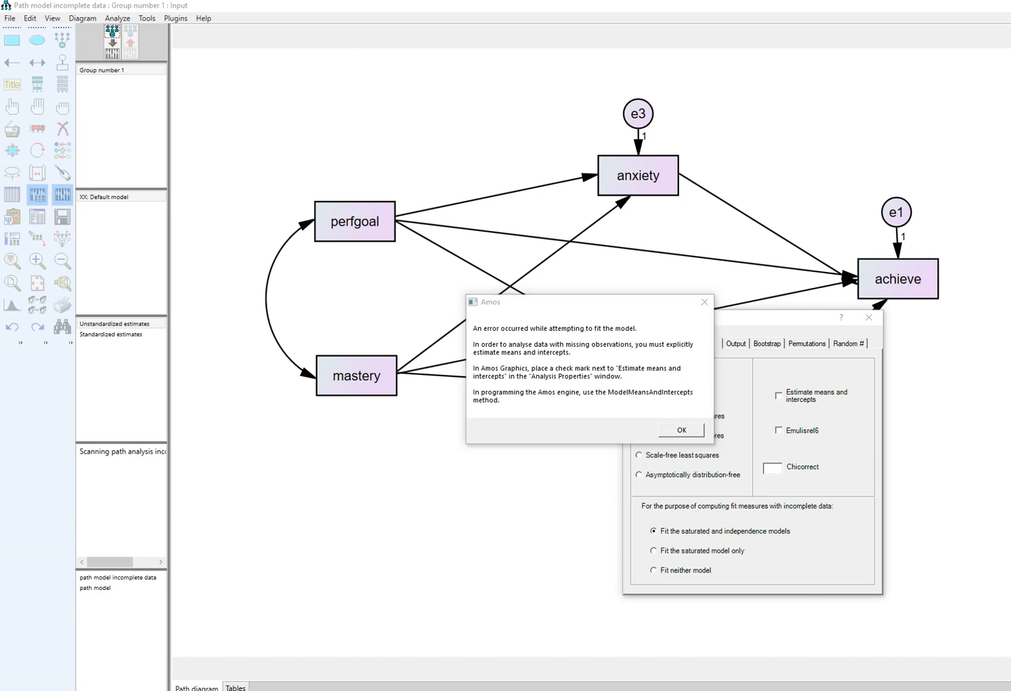
left_click_drag(476, 349, 680, 349)
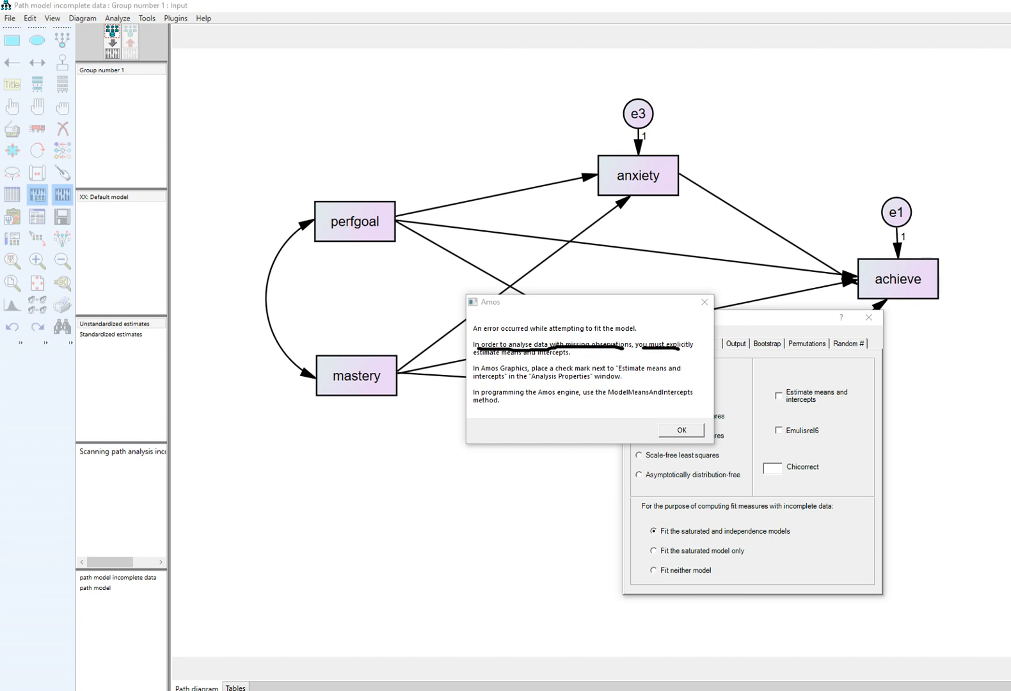
left_click_drag(478, 360, 563, 362)
left_click(704, 302)
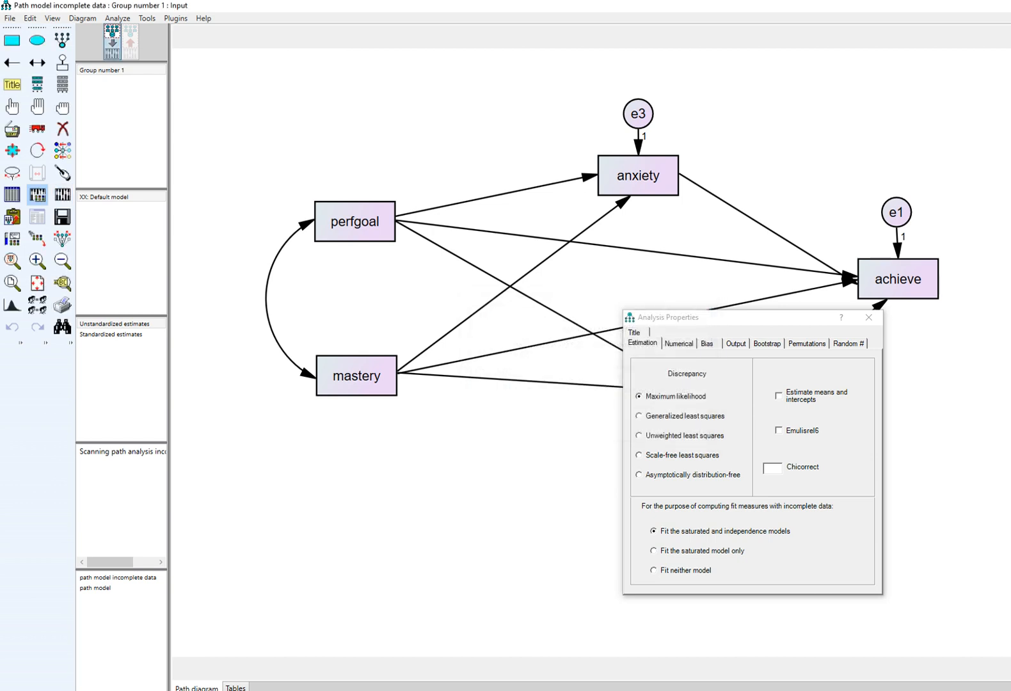
Step: Enable Estimate means and intercepts in the analysis properties and calculate the model estimates
left_click(779, 396)
left_click(63, 194)
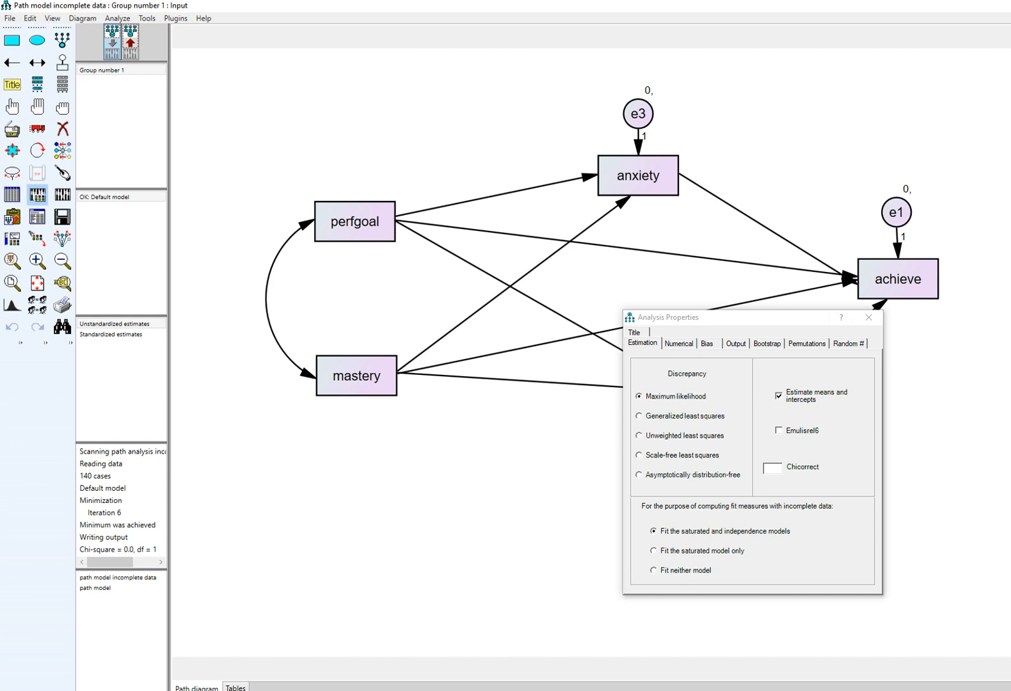
Step: Review the output options in the analysis properties and close the dialog
left_click(736, 343)
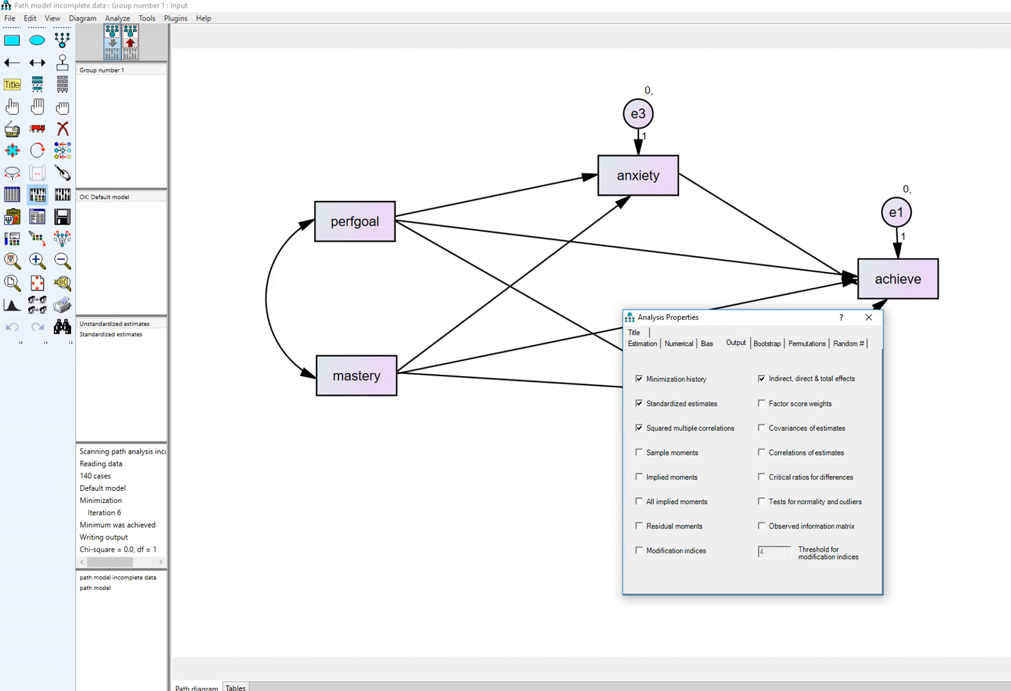
left_click(37, 194)
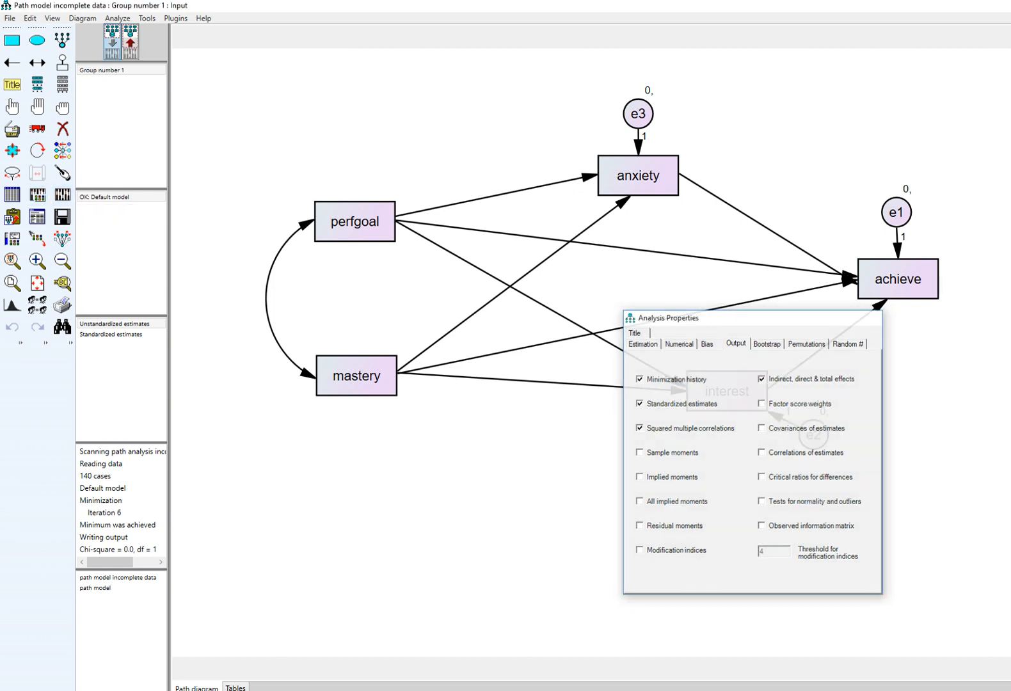
left_click(868, 317)
Step: Show the output path diagram and compare the unstandardized and standardized estimates, ending on the standardized ones
left_click(130, 42)
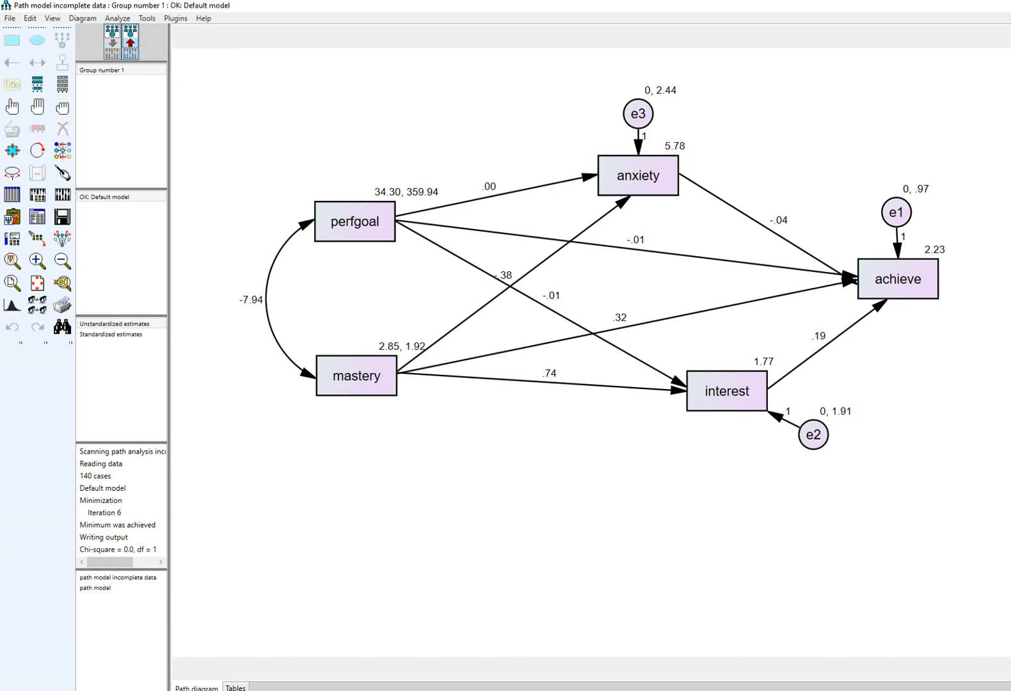
left_click(112, 334)
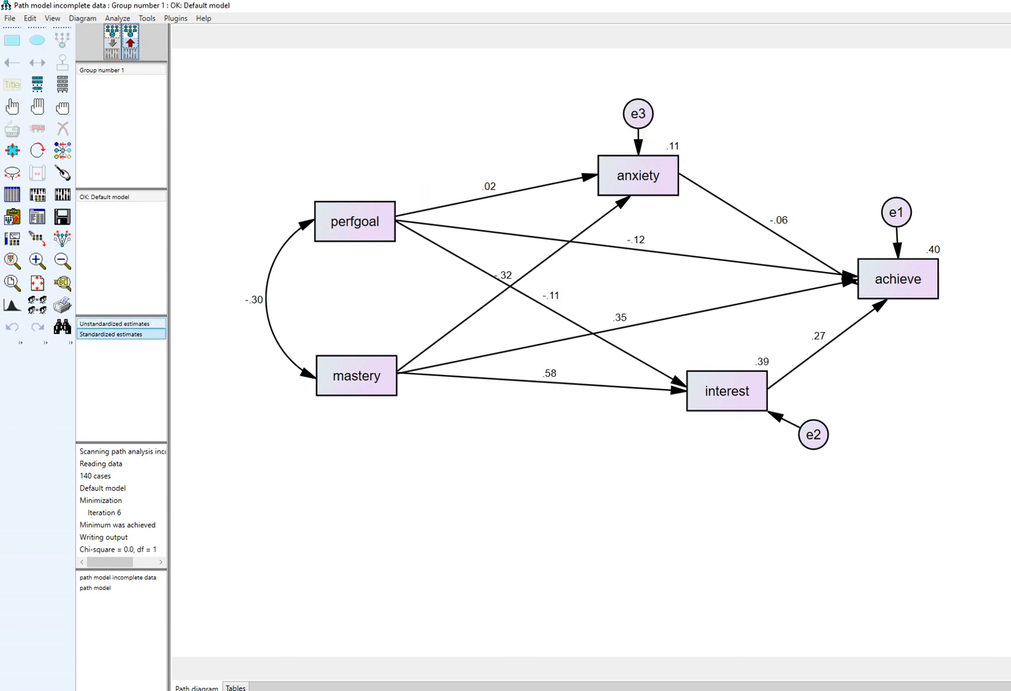
left_click(114, 324)
left_click(112, 334)
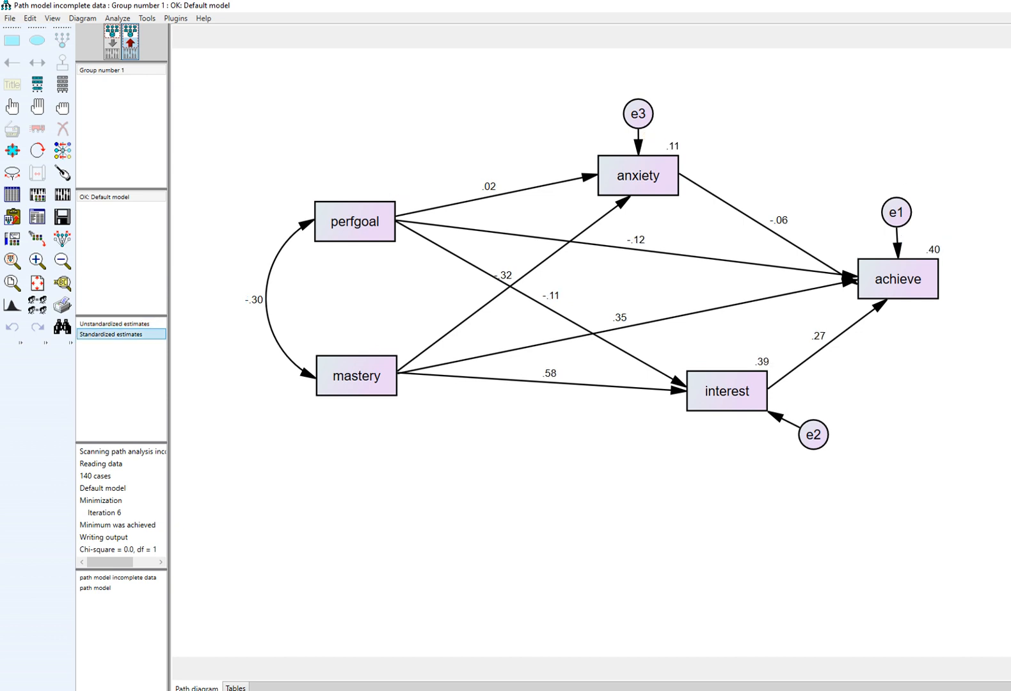
left_click(113, 324)
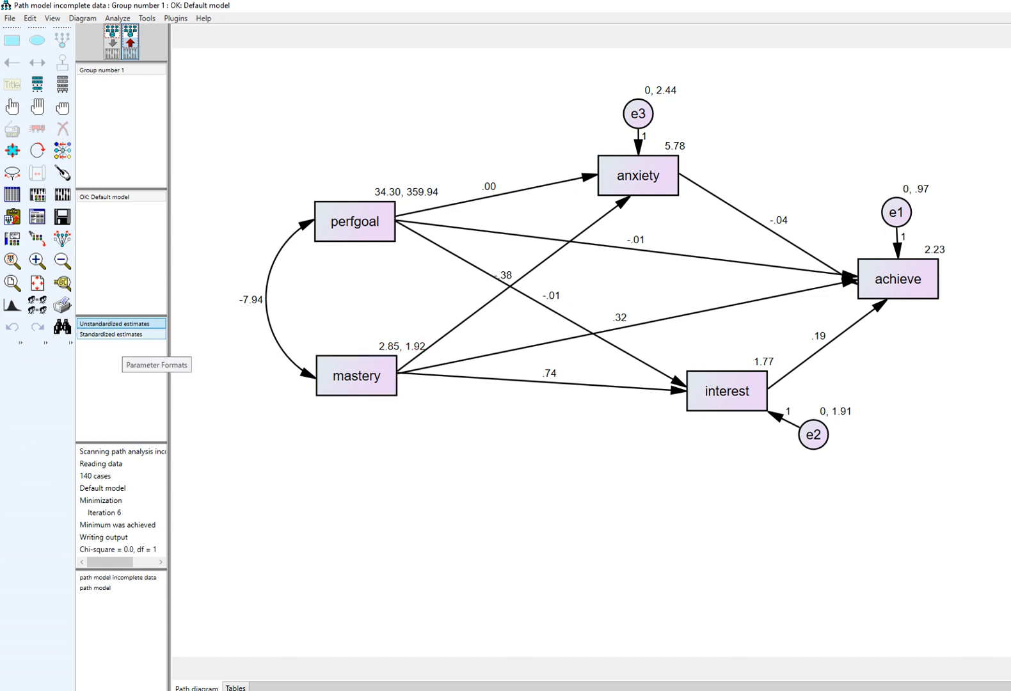
left_click(112, 334)
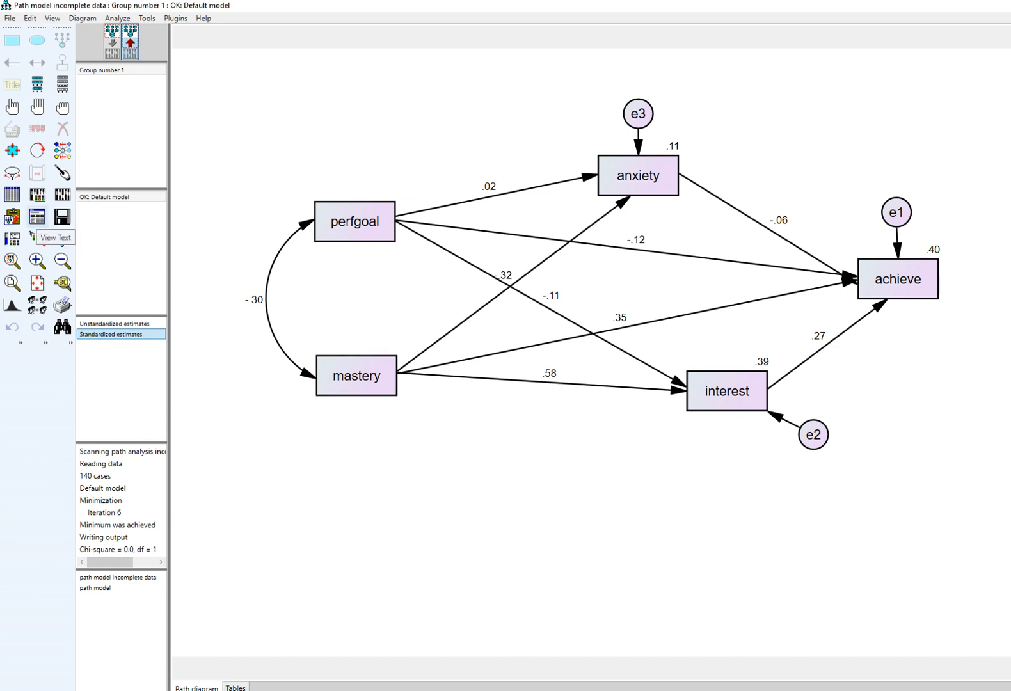
Step: Open the text output at the Model Fit section and maximize the output window
left_click(37, 217)
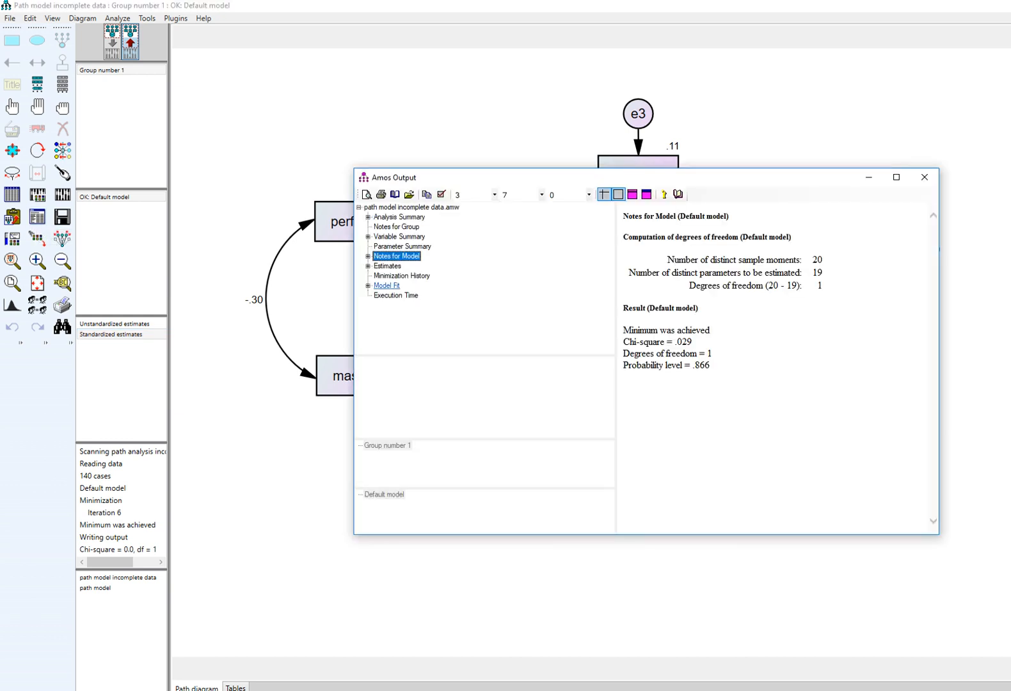
left_click(386, 285)
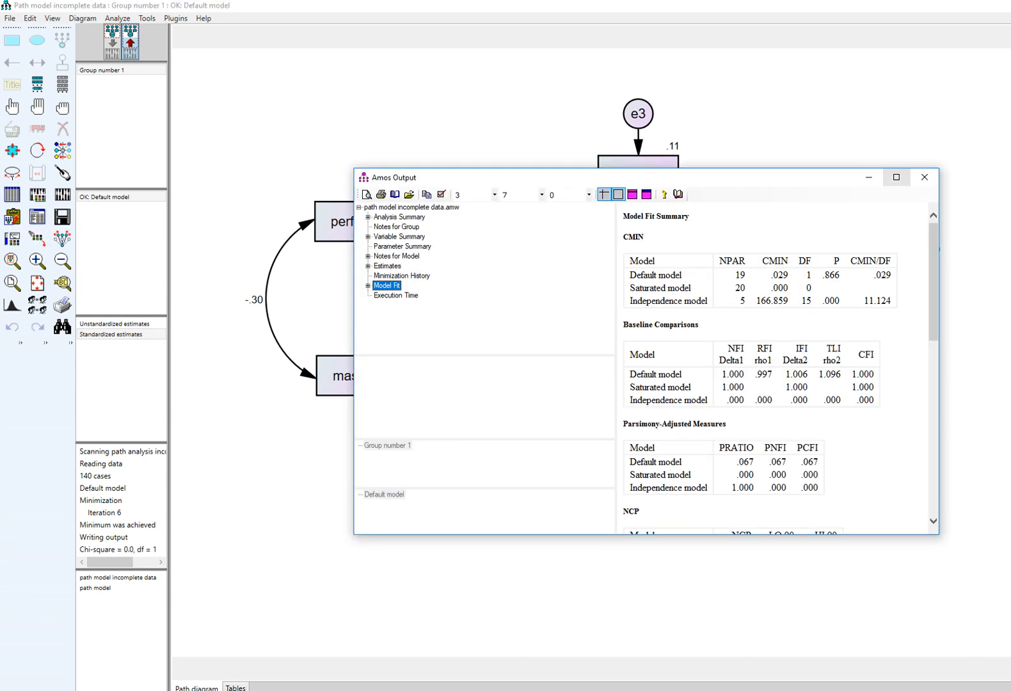
left_click(896, 178)
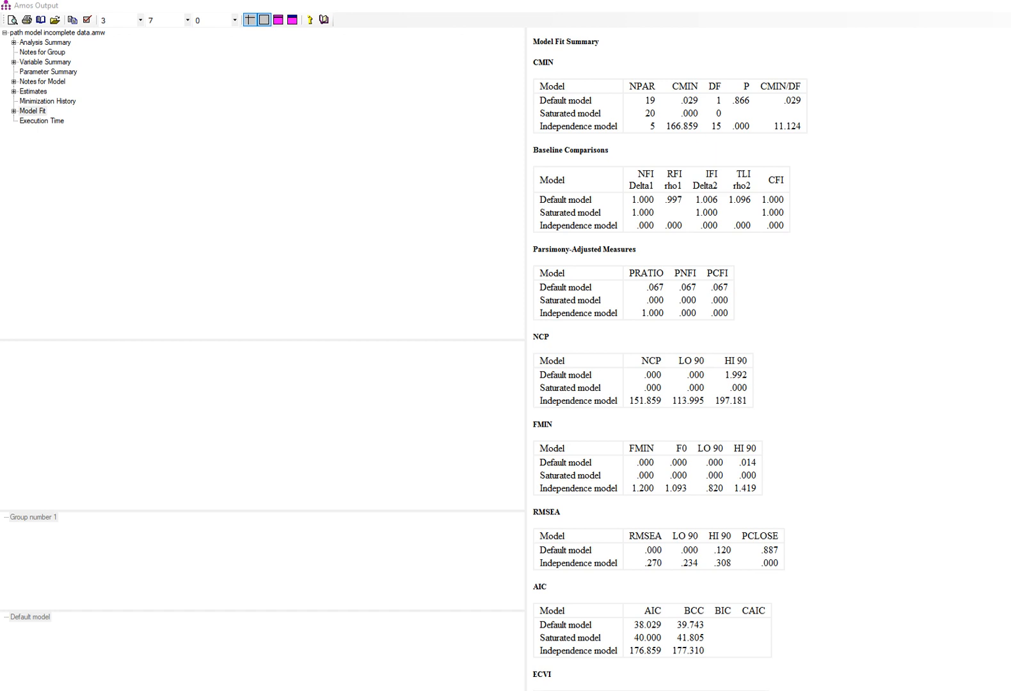
Step: Examine the default model's chi-square, degrees of freedom and p value in the CMIN table to test exact fit
left_click_drag(546, 49, 586, 51)
left_click_drag(682, 107, 756, 109)
mouse_move(752, 75)
left_mouse_down()
mouse_move(726, 93)
mouse_move(747, 111)
mouse_move(758, 88)
mouse_move(751, 72)
left_mouse_up()
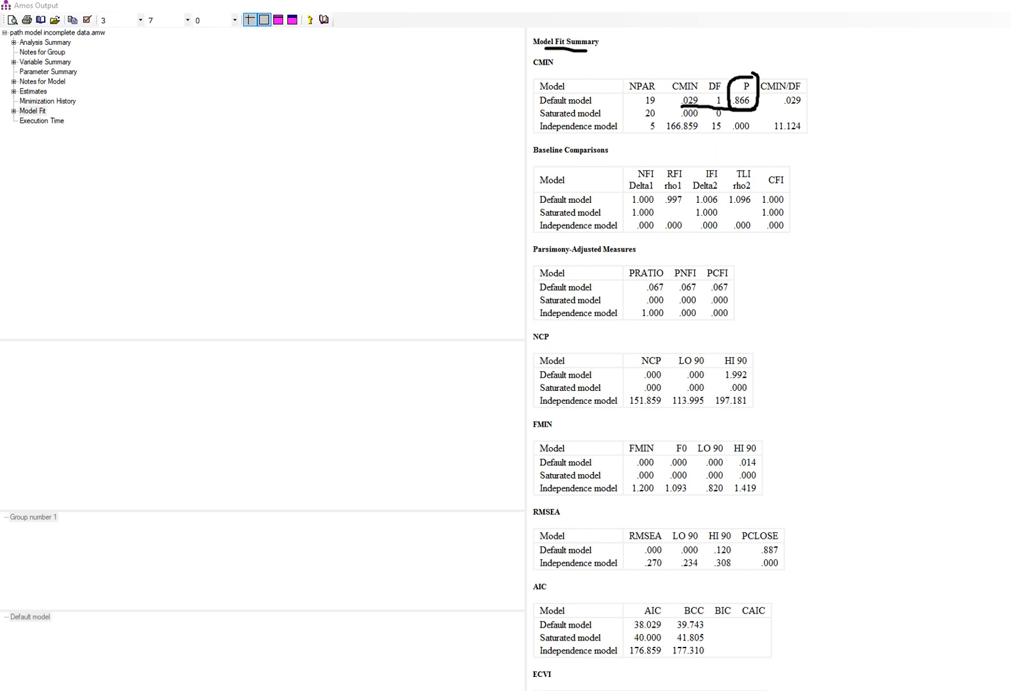
mouse_move(836, 273)
left_mouse_down()
mouse_move(806, 280)
mouse_move(838, 299)
left_mouse_up()
mouse_move(905, 277)
left_mouse_down()
mouse_move(892, 273)
mouse_move(904, 288)
mouse_move(890, 294)
left_mouse_up()
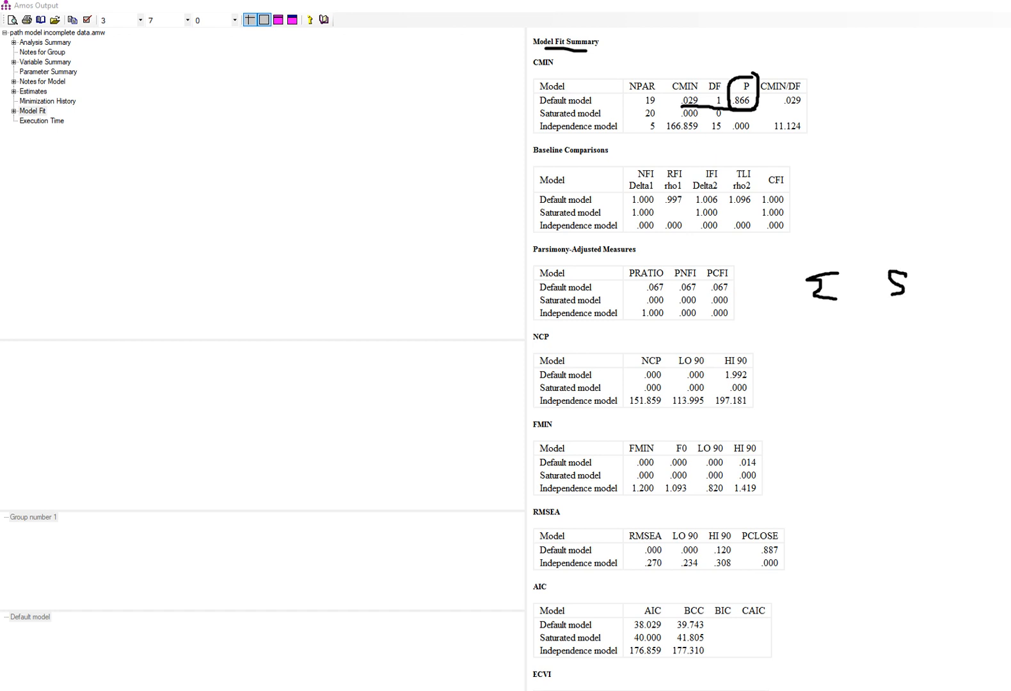
left_click_drag(850, 280, 866, 287)
mouse_move(845, 325)
left_mouse_down()
mouse_move(828, 352)
mouse_move(854, 356)
left_mouse_up()
mouse_move(913, 327)
left_mouse_down()
mouse_move(898, 330)
mouse_move(918, 346)
mouse_move(899, 352)
mouse_move(874, 335)
mouse_move(864, 355)
left_mouse_up()
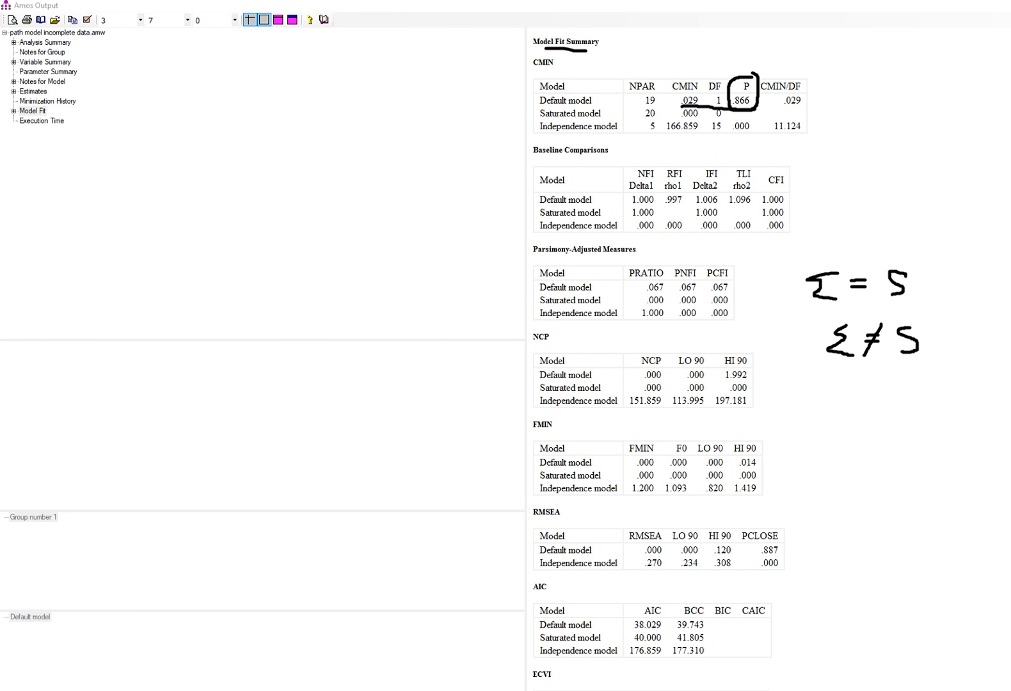
mouse_move(754, 277)
left_mouse_down()
mouse_move(752, 298)
mouse_move(774, 303)
mouse_move(771, 295)
left_mouse_up()
left_click(778, 275)
mouse_move(765, 341)
left_mouse_down()
mouse_move(766, 362)
mouse_move(780, 352)
mouse_move(789, 364)
mouse_move(922, 320)
mouse_move(920, 361)
left_mouse_up()
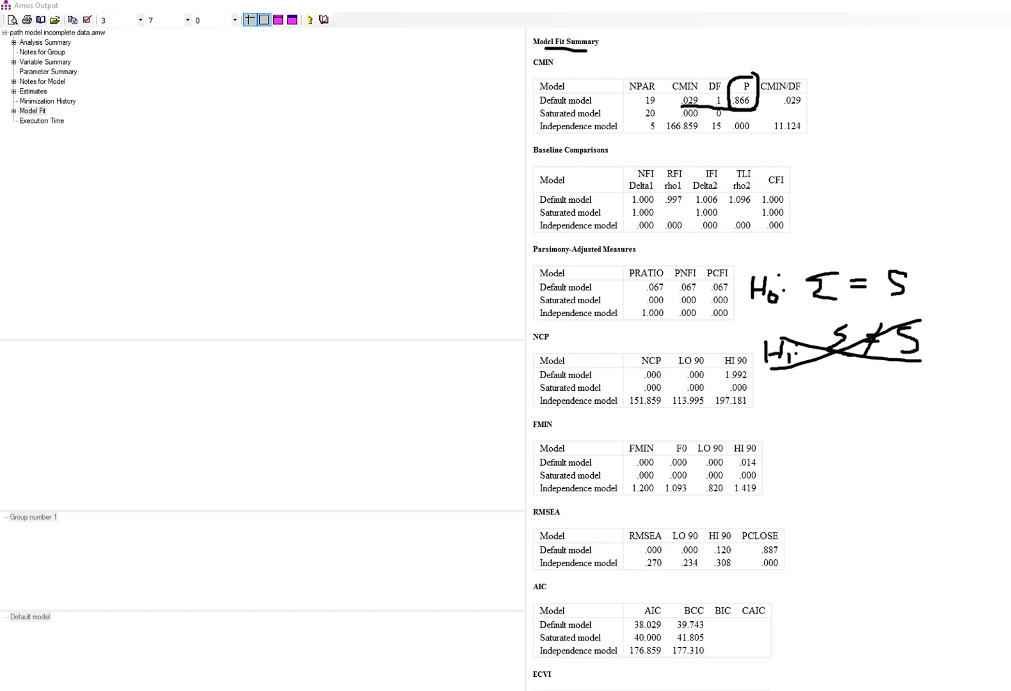
mouse_move(890, 247)
left_mouse_down()
mouse_move(804, 245)
mouse_move(744, 295)
mouse_move(913, 306)
mouse_move(878, 249)
left_mouse_up()
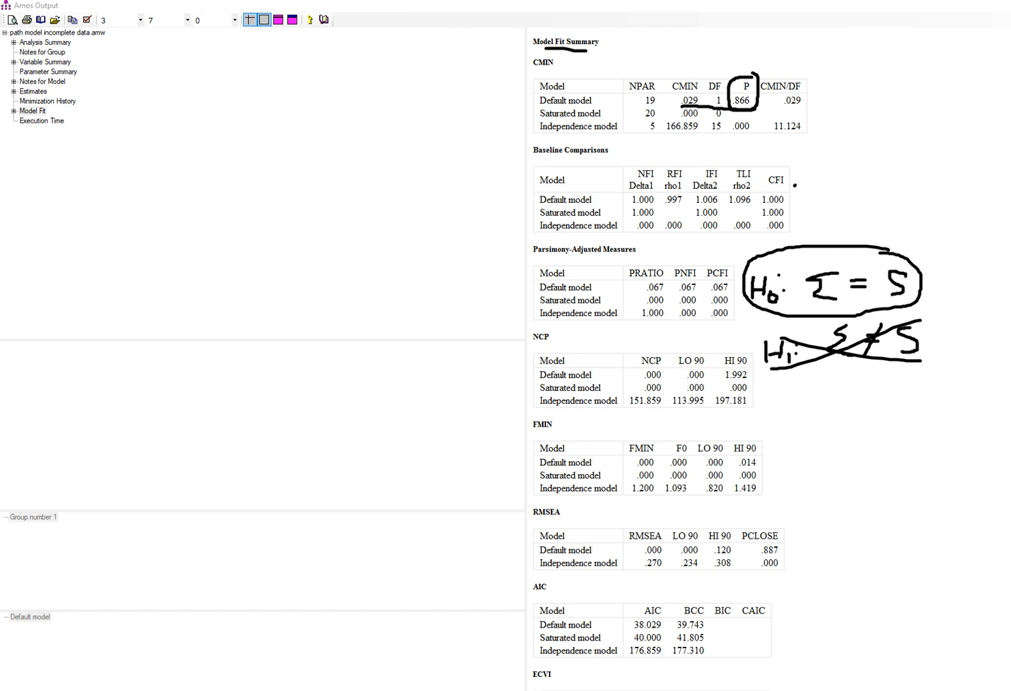
Step: Examine the CFI, TLI and RMSEA values of the default model in the fit summary
mouse_move(794, 186)
left_mouse_down()
mouse_move(782, 164)
mouse_move(752, 202)
mouse_move(799, 192)
mouse_move(747, 163)
mouse_move(721, 179)
mouse_move(725, 207)
mouse_move(758, 196)
left_mouse_up()
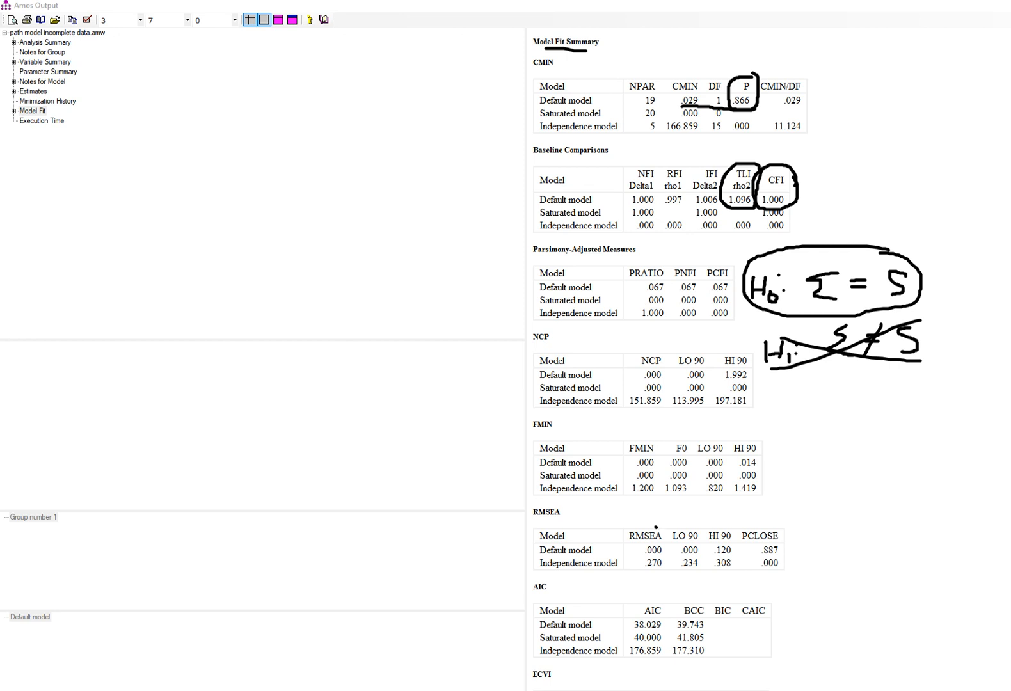
mouse_move(655, 527)
left_mouse_down()
mouse_move(611, 540)
mouse_move(668, 555)
mouse_move(671, 529)
left_mouse_up()
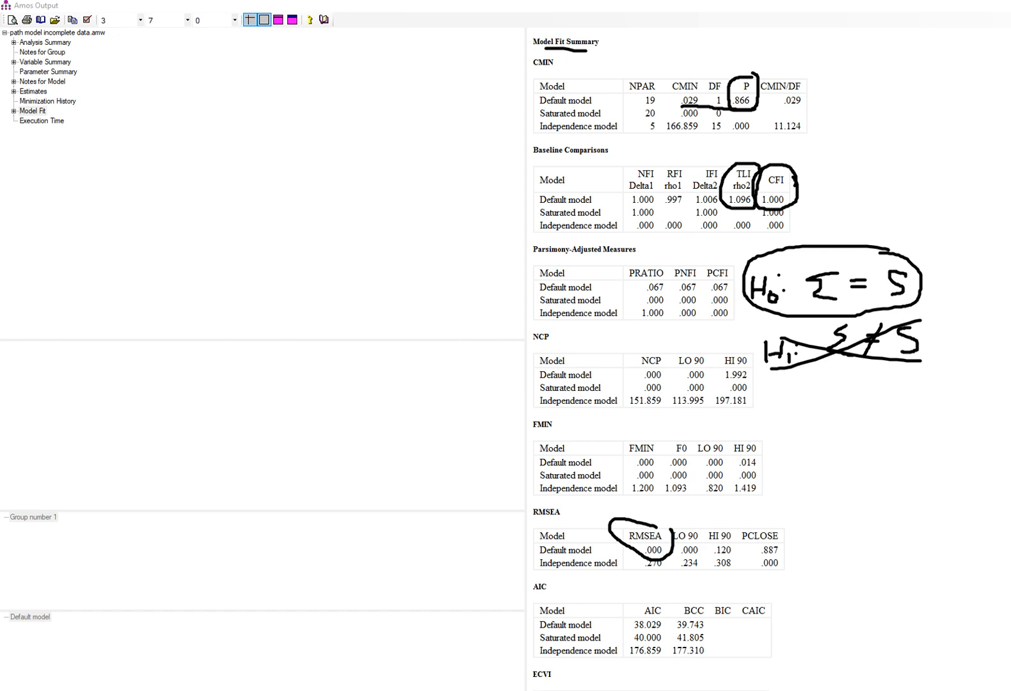
key("Escape")
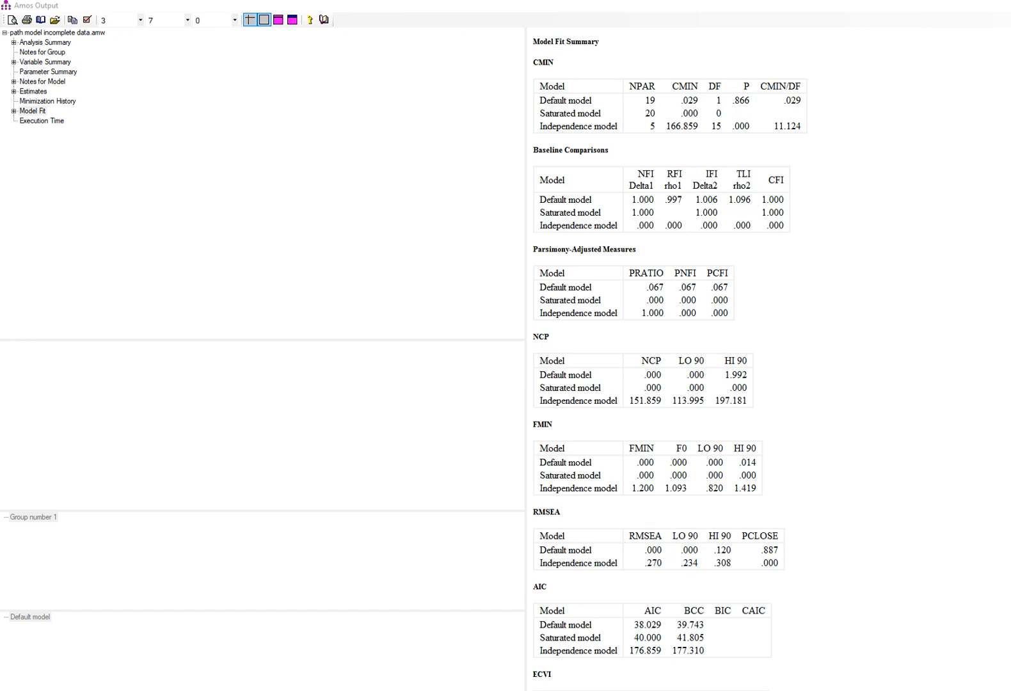
Step: Switch to the fit statistic criteria PDF in the browser and read the acceptable chi-square and RMSEA levels in Table 7.1
key("alt+Tab")
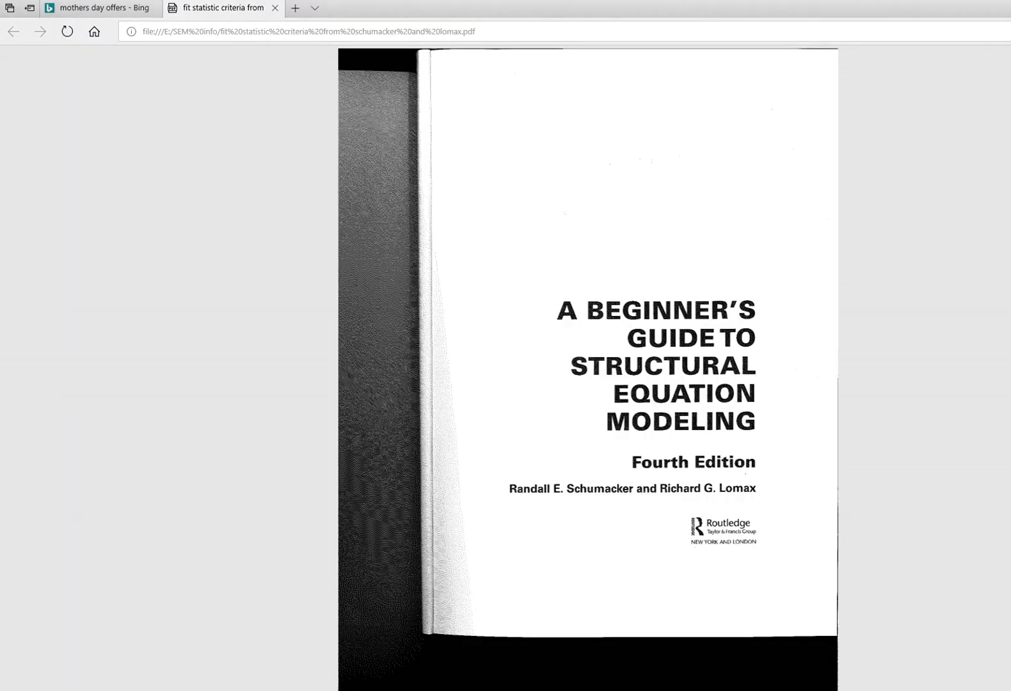
scroll(588, 368, "down", 10)
scroll(588, 368, "up", 8)
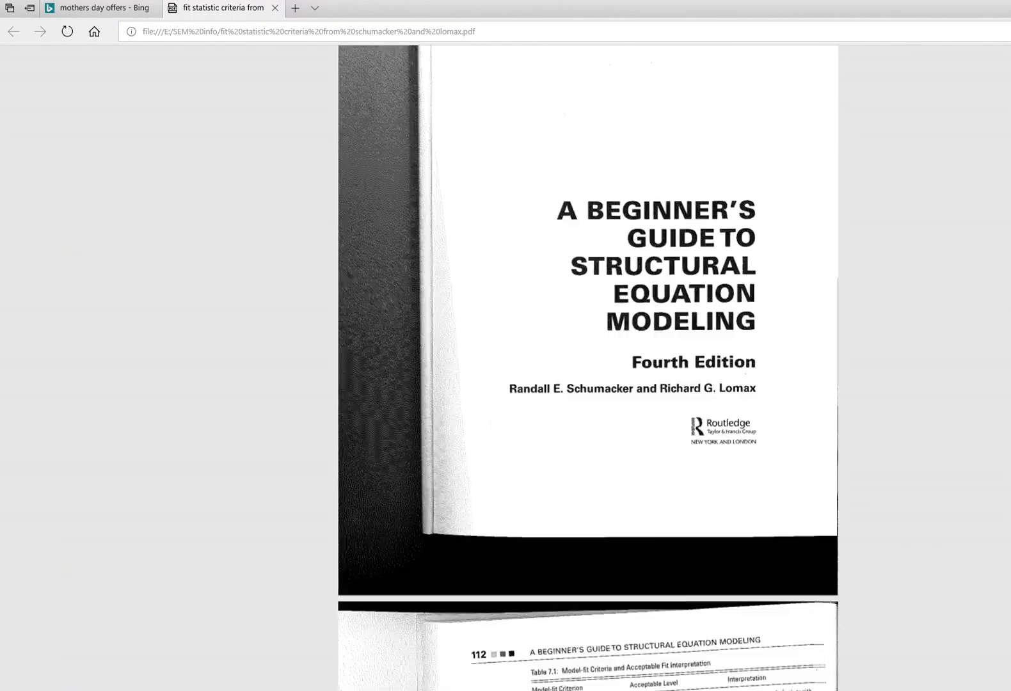
scroll(588, 368, "down", 3)
scroll(588, 368, "down", 5)
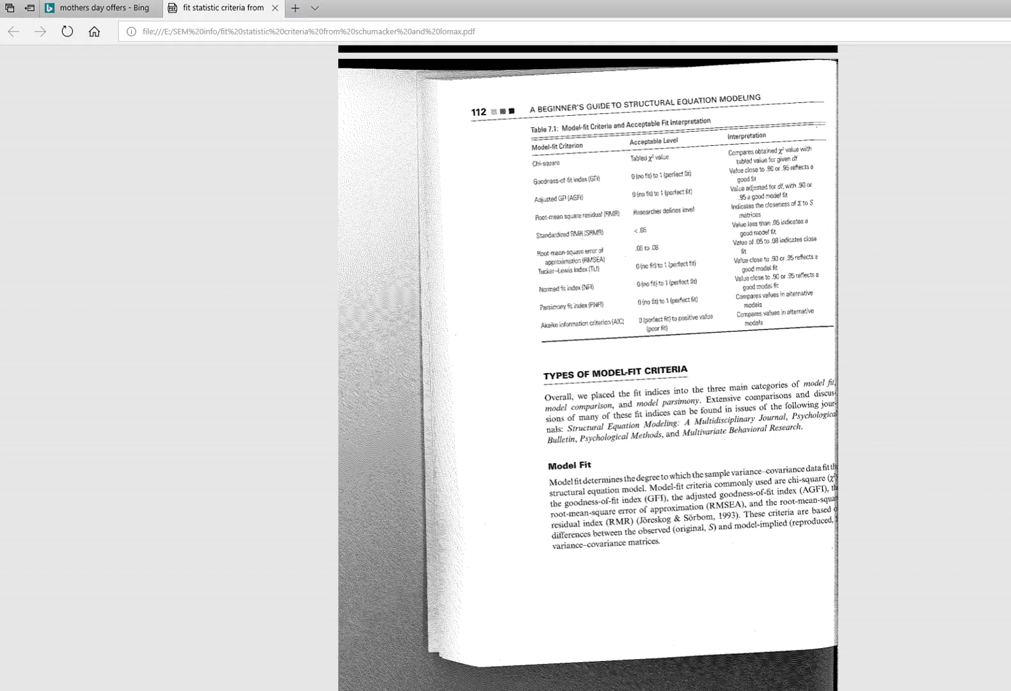
left_click_drag(632, 148, 673, 153)
left_click_drag(633, 254, 663, 252)
key("Escape")
Step: Return to the Amos output and check the default model's RMSEA against the published criterion
left_click(316, 690)
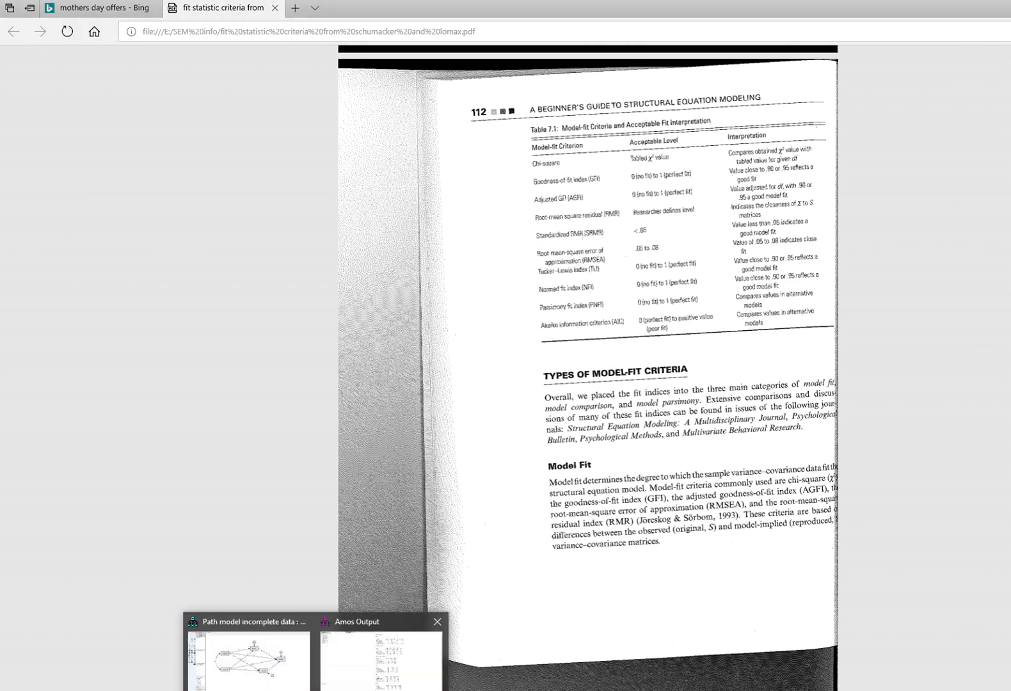
left_click(383, 659)
scroll(689, 430, "down", 2)
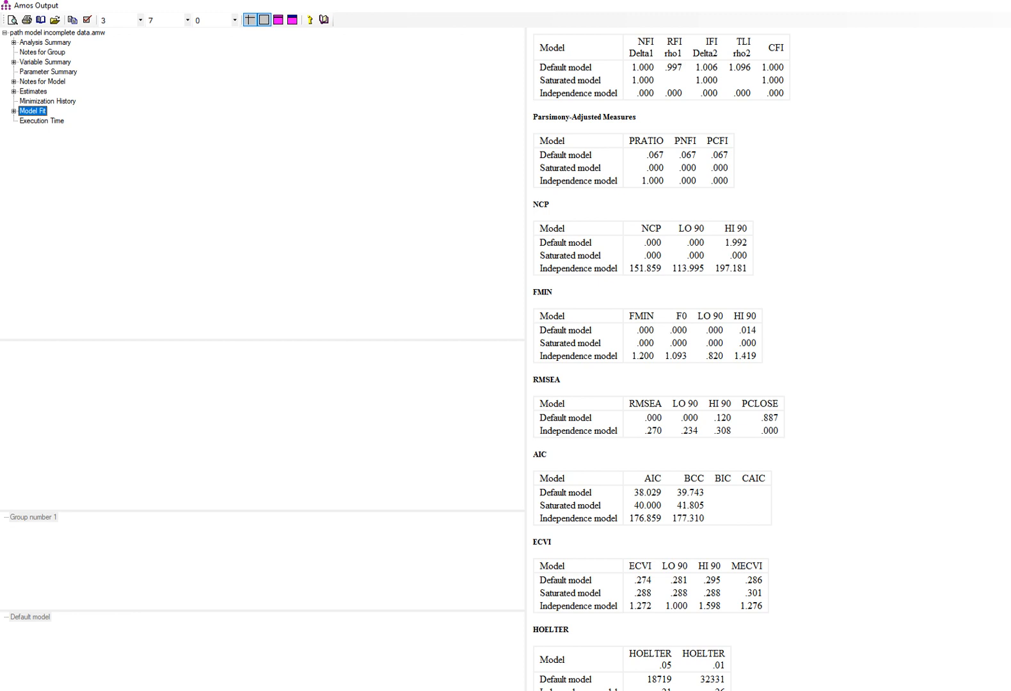
Step: Switch back to the criteria PDF and read the Tucker-Lewis index range in Table 7.1 as a guide for CFI too
key("alt+Tab")
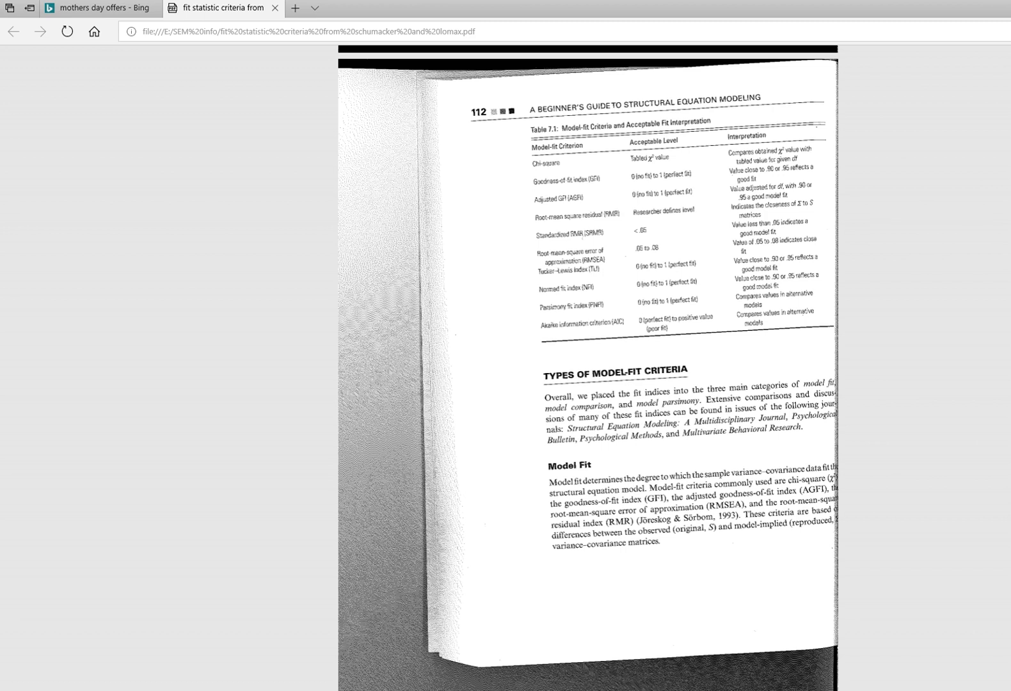
left_click_drag(633, 274, 694, 270)
mouse_move(505, 356)
left_mouse_down()
mouse_move(493, 362)
mouse_move(504, 371)
mouse_move(528, 348)
mouse_move(552, 360)
mouse_move(558, 346)
mouse_move(564, 354)
left_mouse_up()
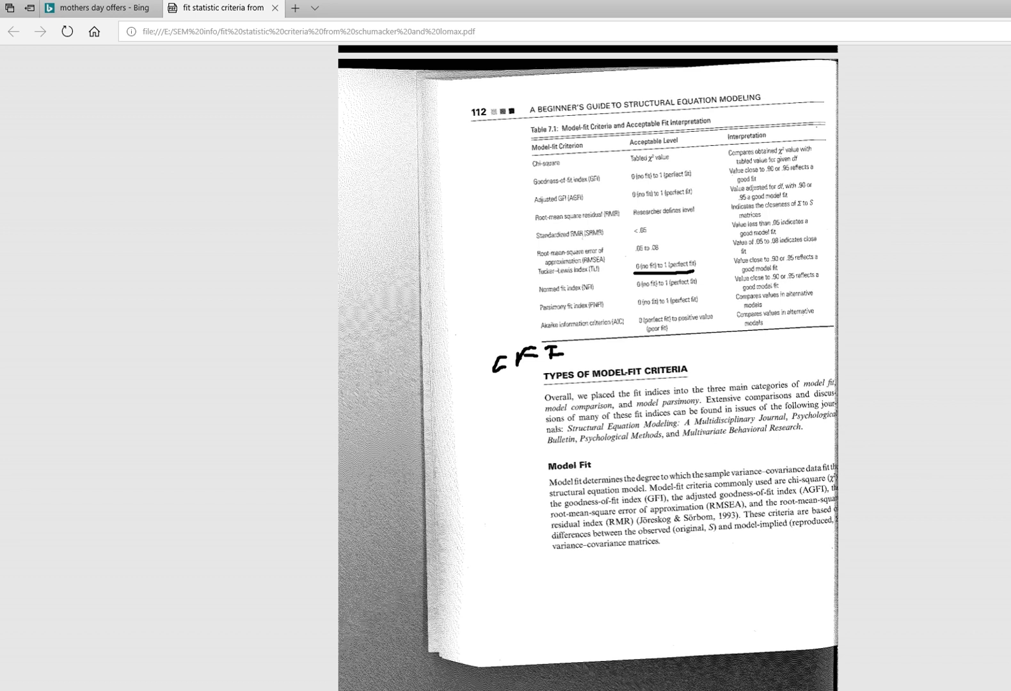
key("Escape")
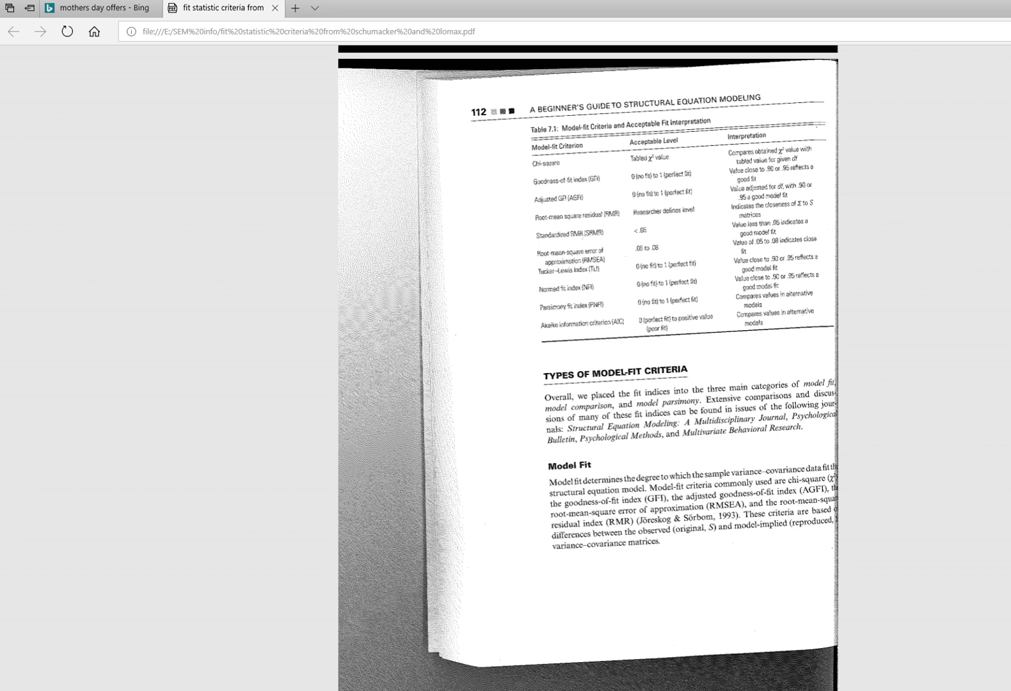
Step: Return to the Amos output and review the default model's CMIN and baseline comparison values
mouse_move(317, 690)
left_click(382, 655)
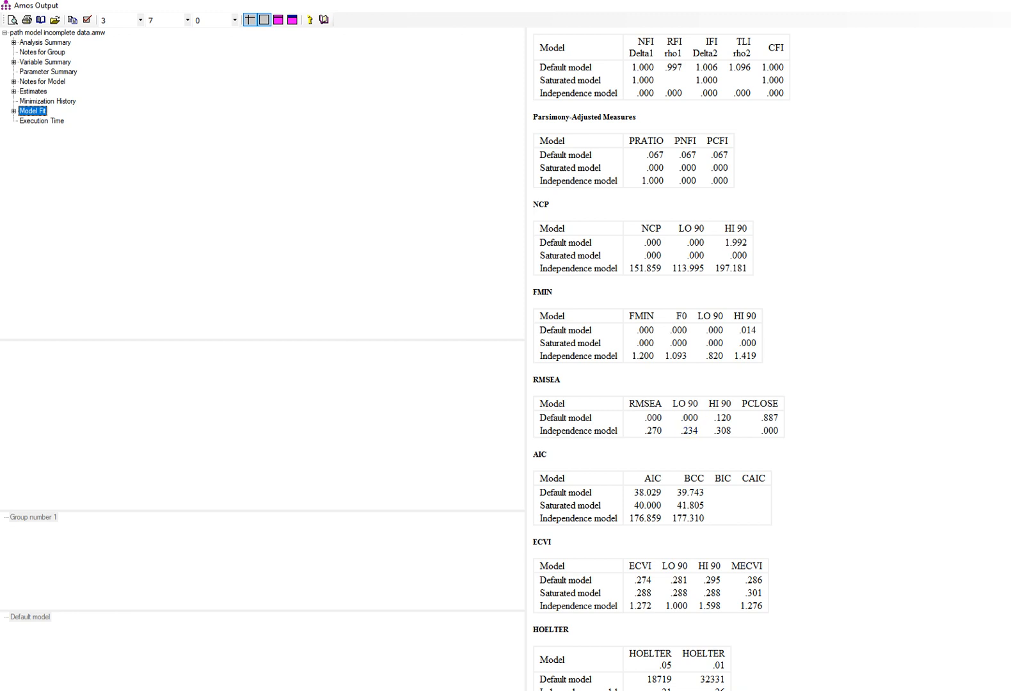
scroll(659, 359, "up", 3)
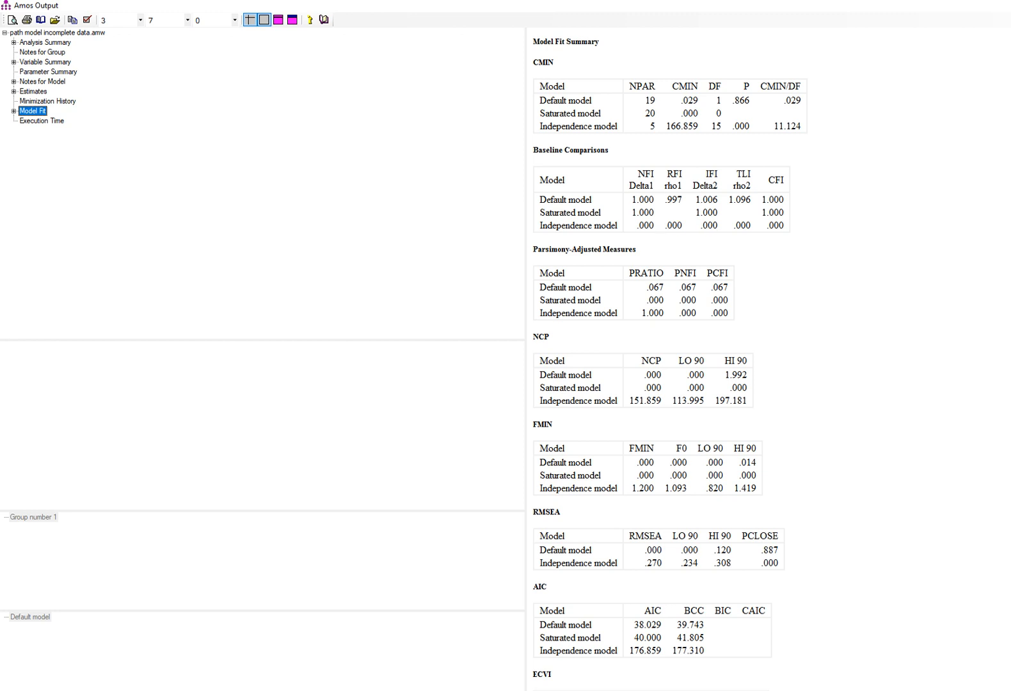
Step: Open the Estimates section and examine the estimate, standard error, critical ratio and p columns of the unstandardized regression weights
key("Up")
key("Up")
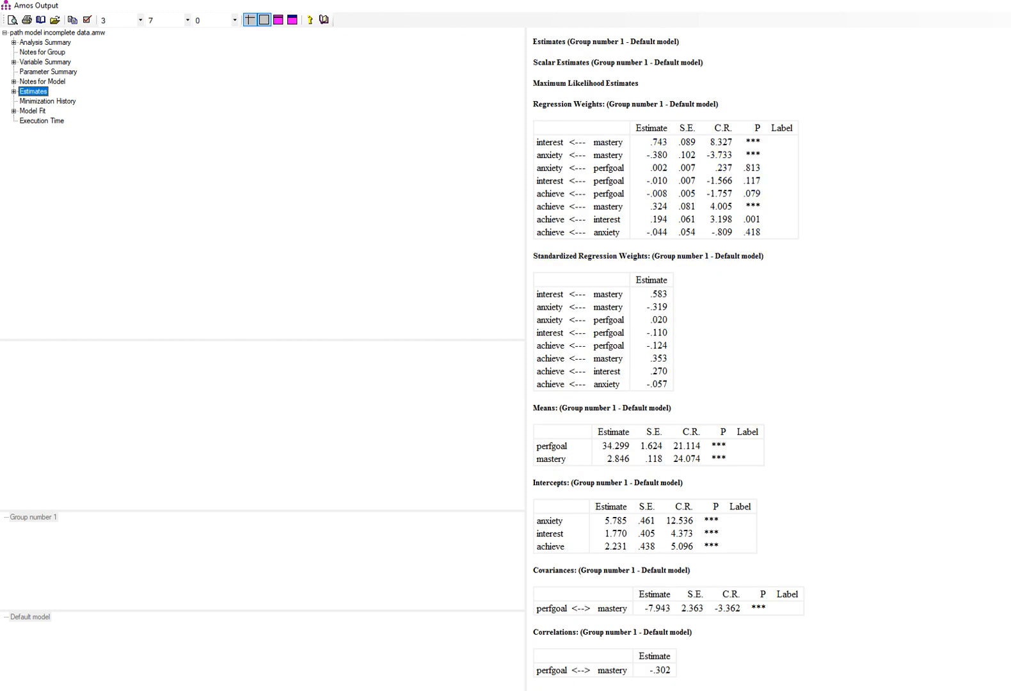
key("alt+Tab")
mouse_move(541, 112)
left_mouse_down()
mouse_move(629, 109)
mouse_move(672, 125)
mouse_move(670, 238)
mouse_move(645, 214)
mouse_move(628, 117)
mouse_move(652, 103)
mouse_move(697, 157)
mouse_move(698, 224)
mouse_move(686, 249)
mouse_move(672, 227)
left_mouse_up()
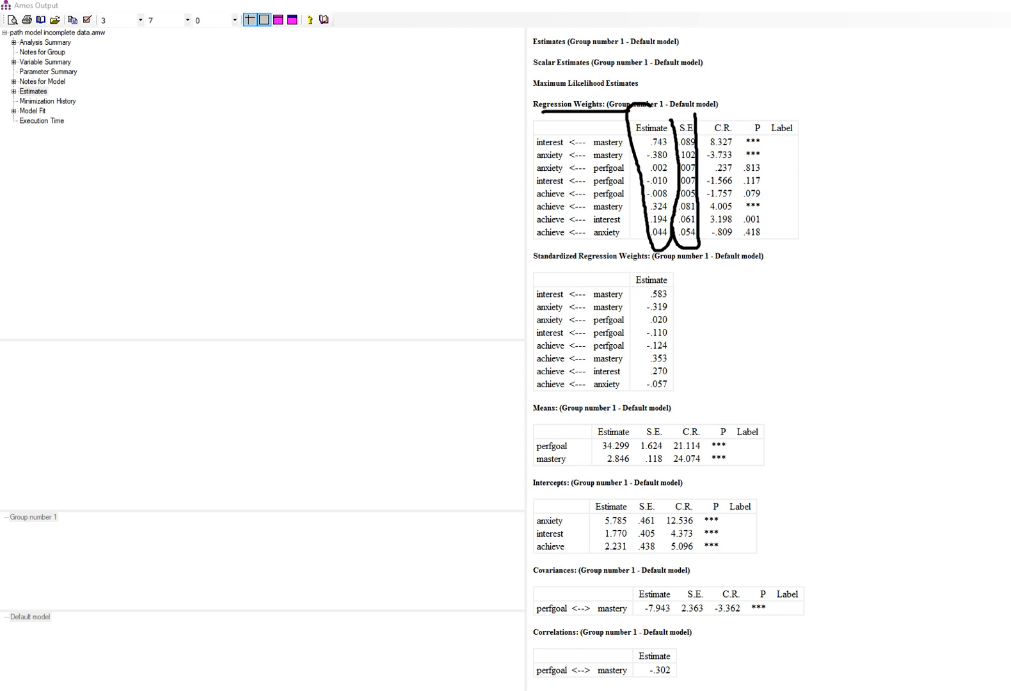
left_click_drag(645, 131, 687, 133)
mouse_move(711, 108)
left_mouse_down()
mouse_move(733, 107)
mouse_move(719, 118)
mouse_move(737, 111)
left_mouse_up()
mouse_move(760, 103)
left_mouse_down()
mouse_move(768, 88)
mouse_move(763, 96)
mouse_move(816, 81)
mouse_move(808, 81)
mouse_move(826, 93)
left_mouse_up()
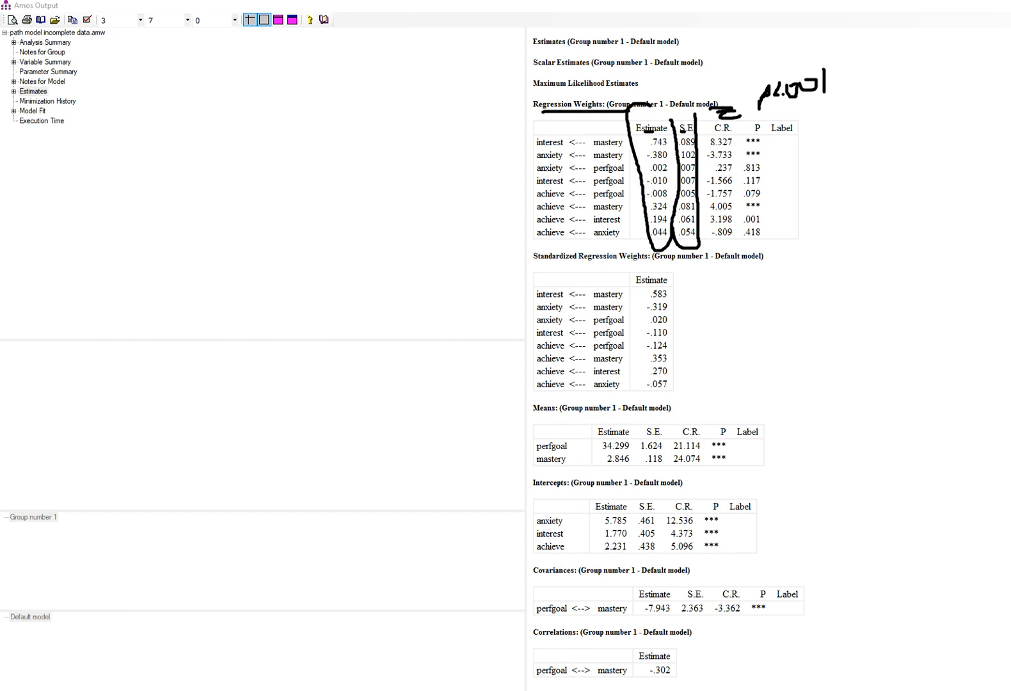
Step: Examine the significance of the individual paths in the Regression Weights table, including mastery to anxiety and perfgoal to anxiety
left_click_drag(645, 163, 669, 157)
left_click_drag(647, 175, 662, 173)
mouse_move(766, 160)
left_mouse_down()
mouse_move(668, 164)
mouse_move(768, 166)
left_mouse_up()
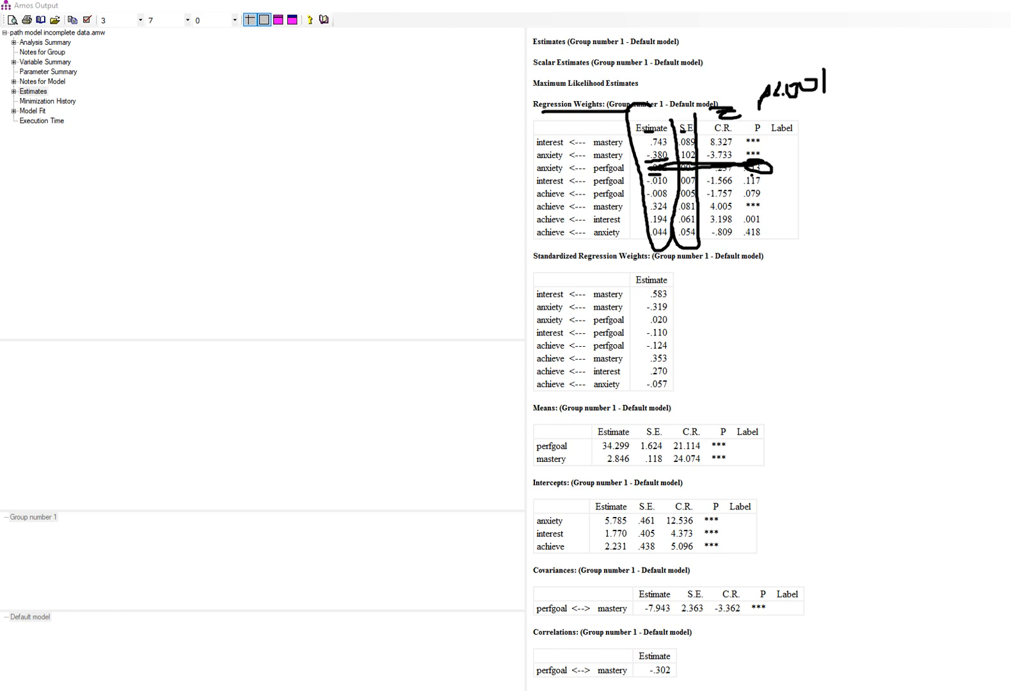
left_click_drag(762, 176, 638, 181)
key("Escape")
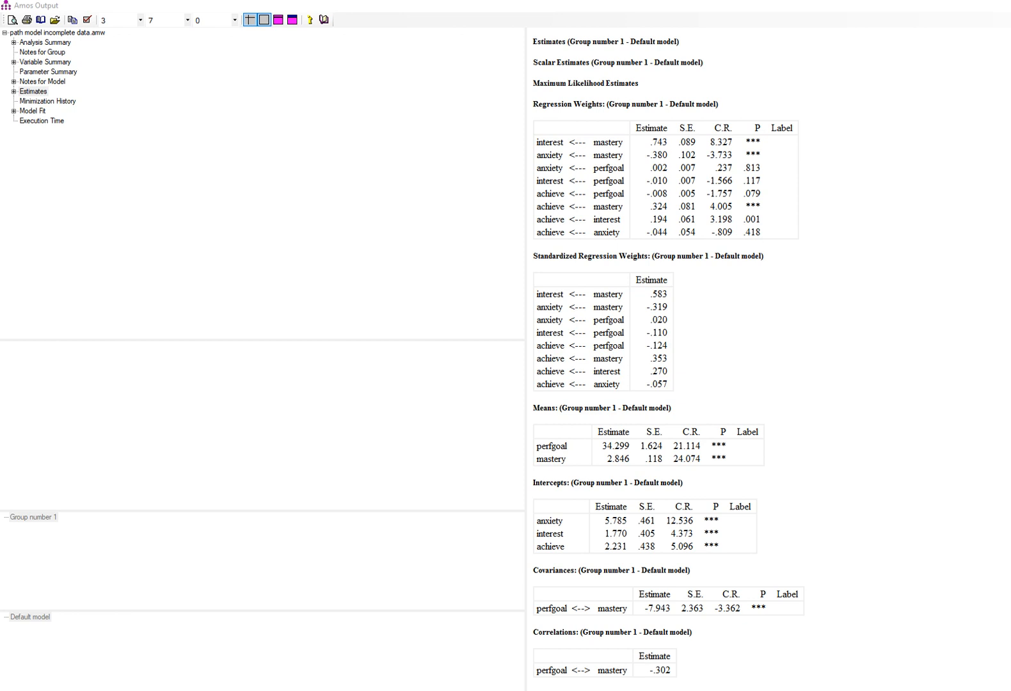
Step: Show the unstandardized estimates on the path diagram and inspect the perfgoal to anxiety coefficient
mouse_move(317, 689)
left_click(250, 659)
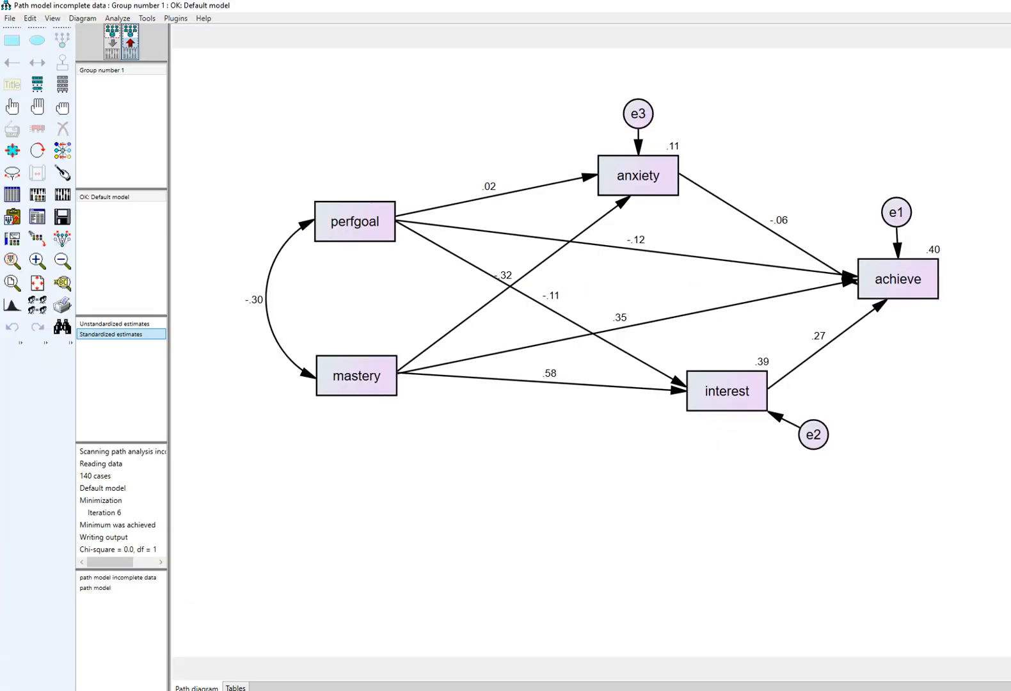
left_click(115, 323)
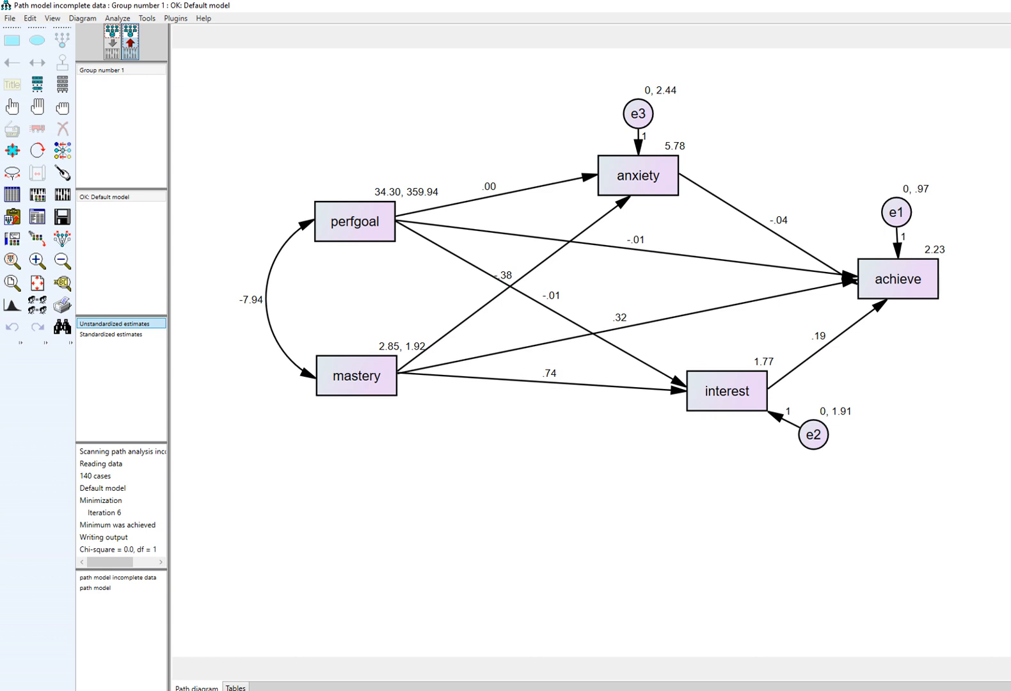
left_click(317, 690)
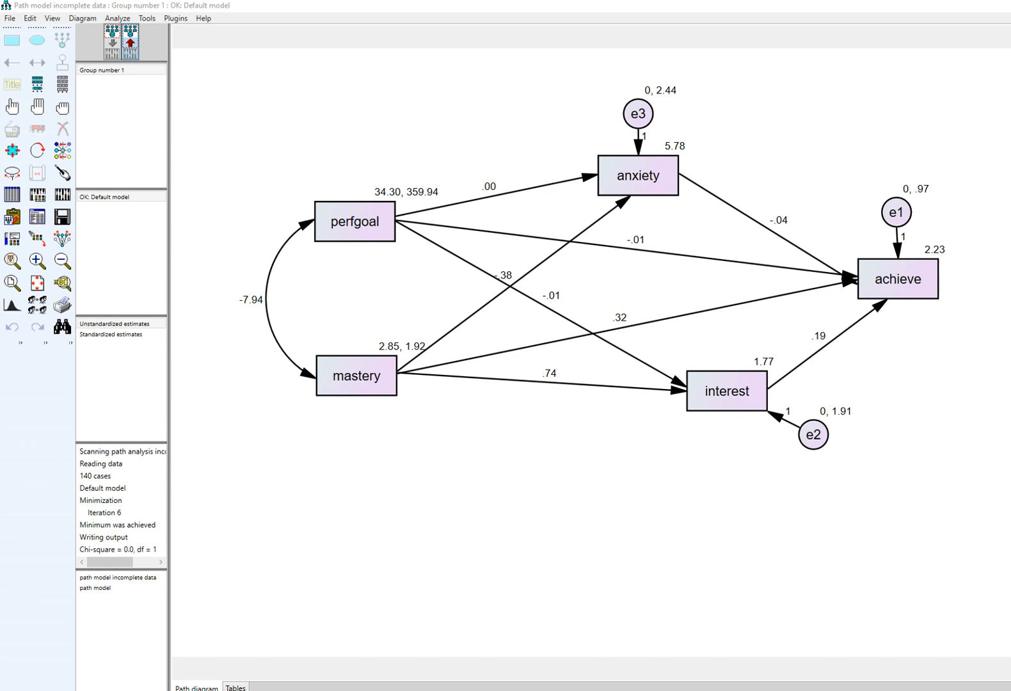
left_click_drag(479, 193, 489, 192)
key("ctrl+z")
Step: Return to the Amos text output and examine the estimates in the Standardized Regression Weights table
mouse_move(317, 690)
left_click(384, 646)
scroll(665, 358, "down", 5)
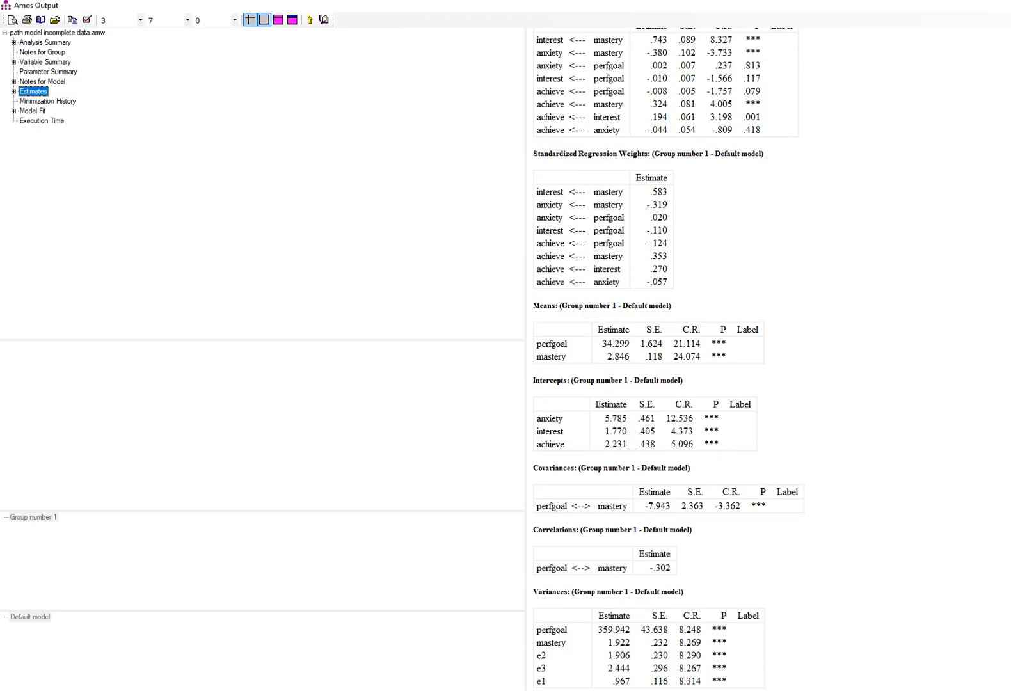
key("ctrl+2")
mouse_move(550, 159)
left_mouse_down()
mouse_move(662, 166)
mouse_move(630, 199)
mouse_move(643, 291)
mouse_move(682, 272)
mouse_move(673, 203)
left_mouse_up()
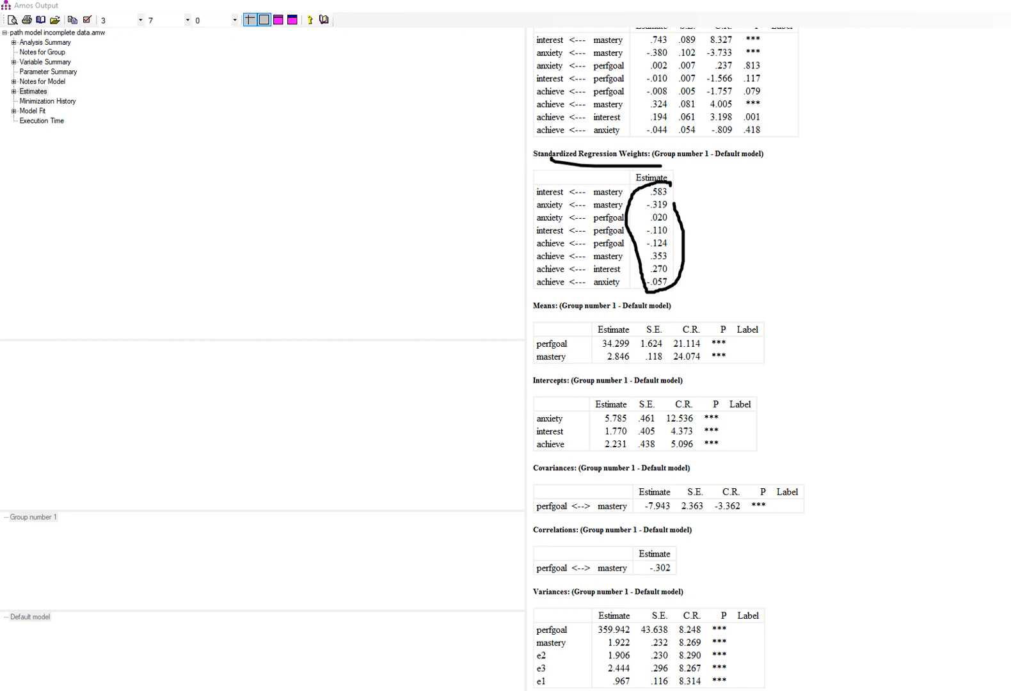
key("e")
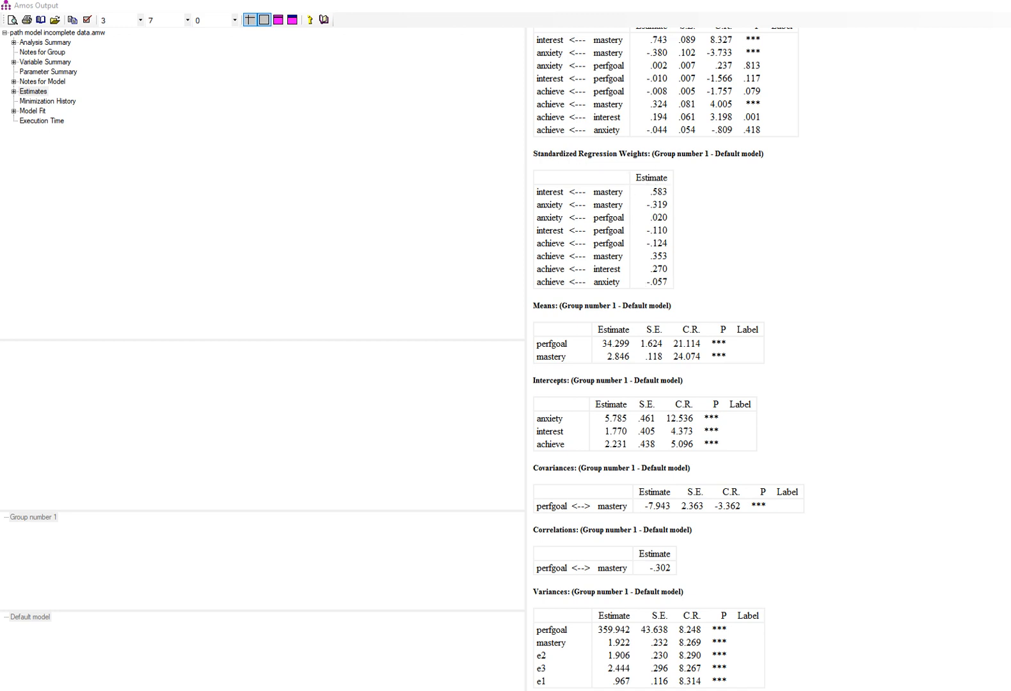
Step: Show the standardized estimates on the path diagram
mouse_move(317, 690)
left_click(248, 659)
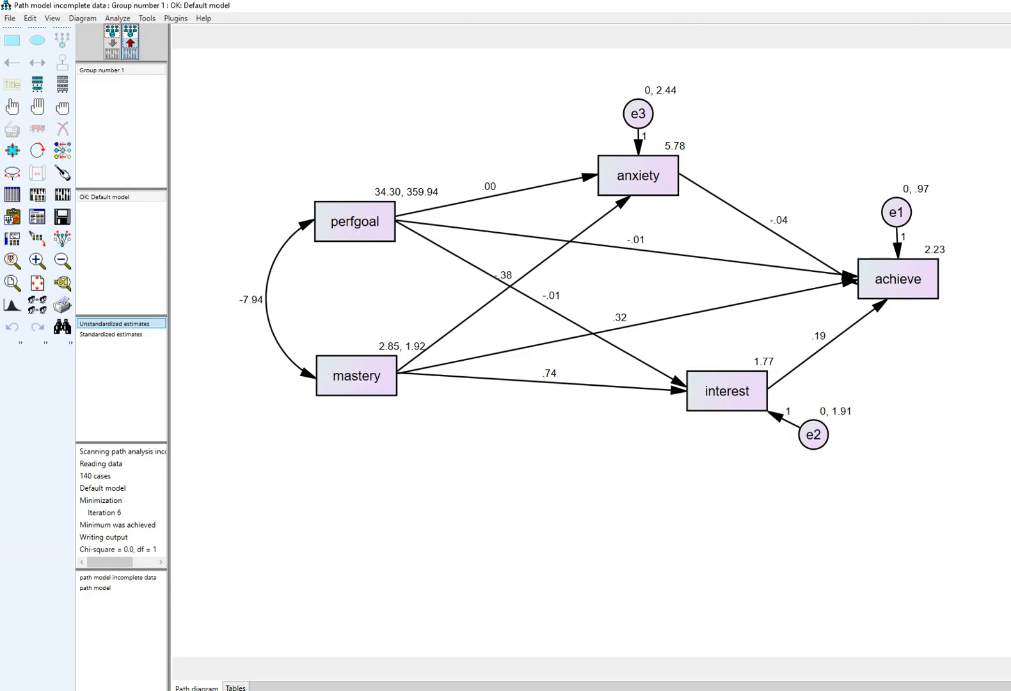
left_click(108, 334)
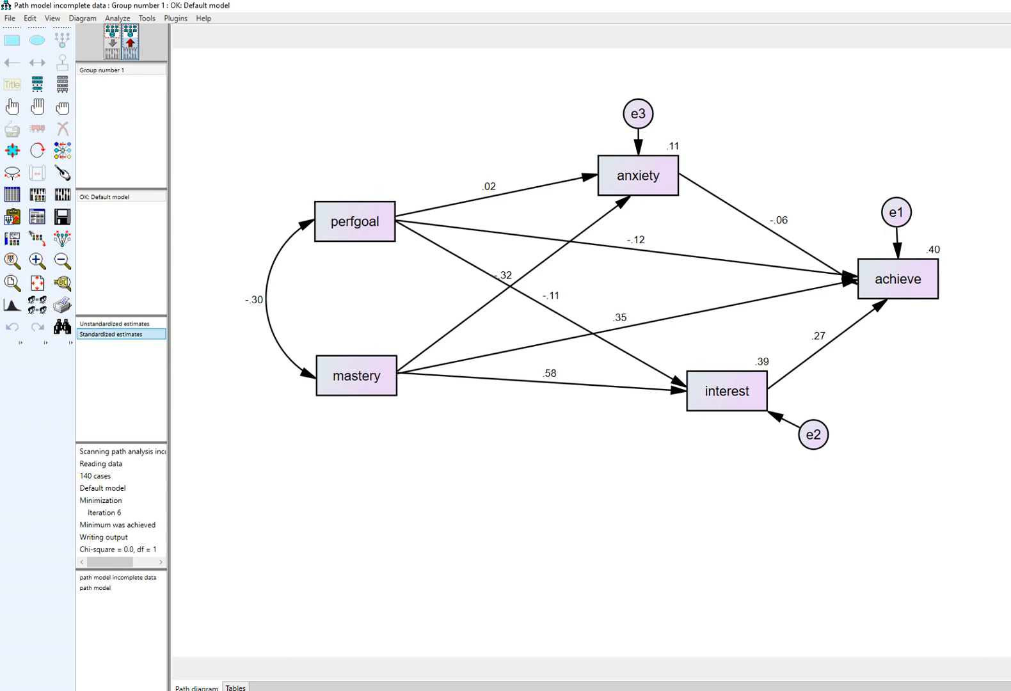
Step: Return to the Amos text output and examine the squared multiple correlations of anxiety, interest and achieve
mouse_move(318, 690)
left_click(387, 656)
scroll(607, 382, "down", 4)
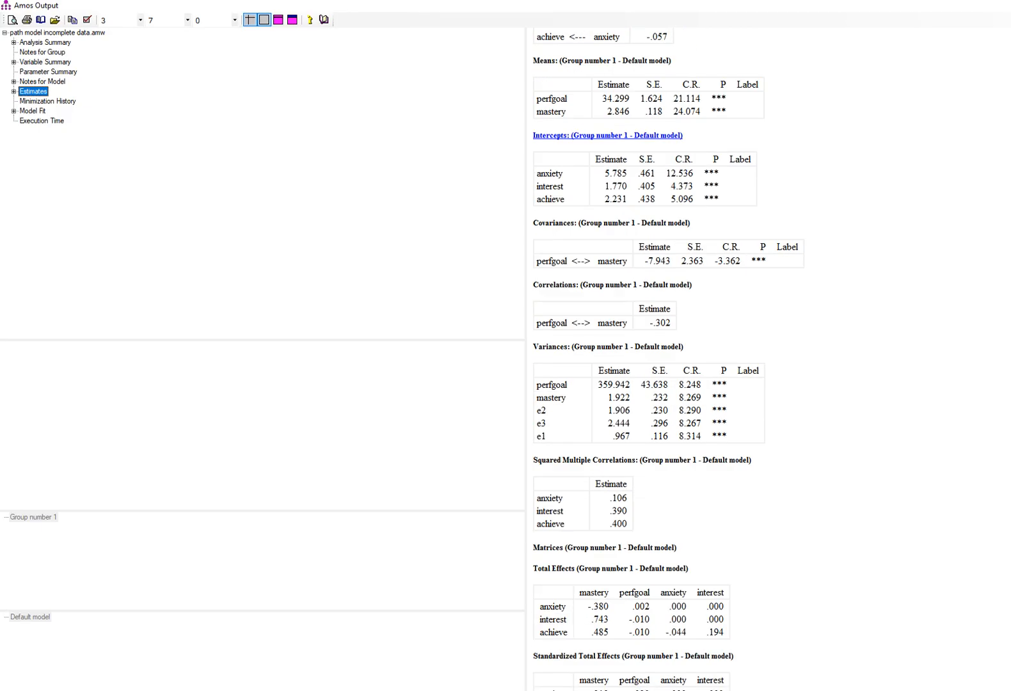
scroll(608, 377, "down", 6)
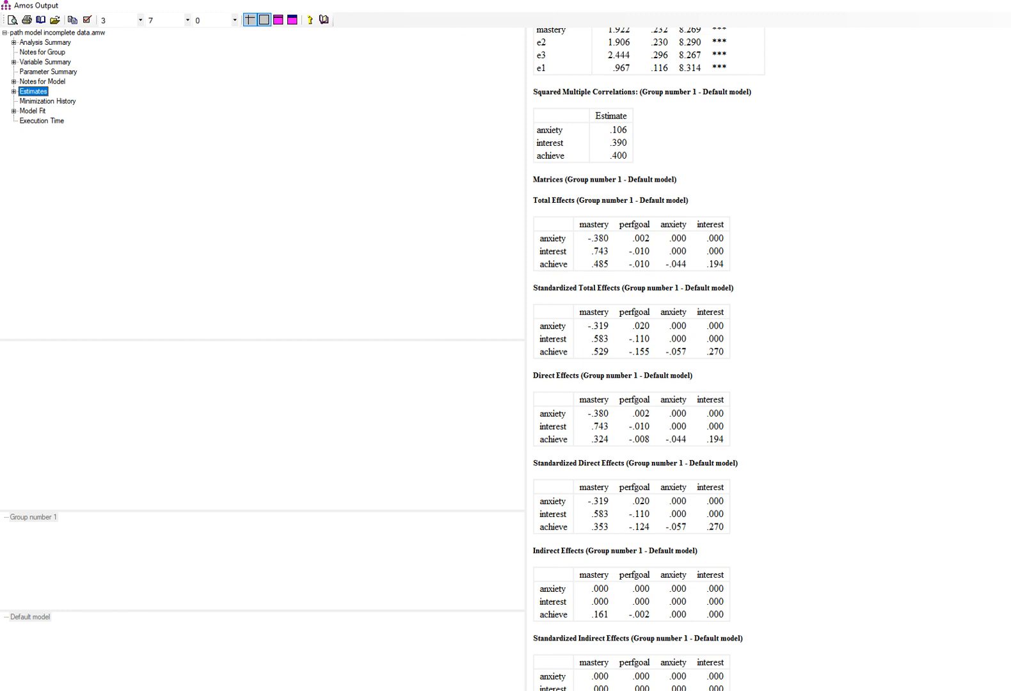
scroll(599, 333, "down", 1)
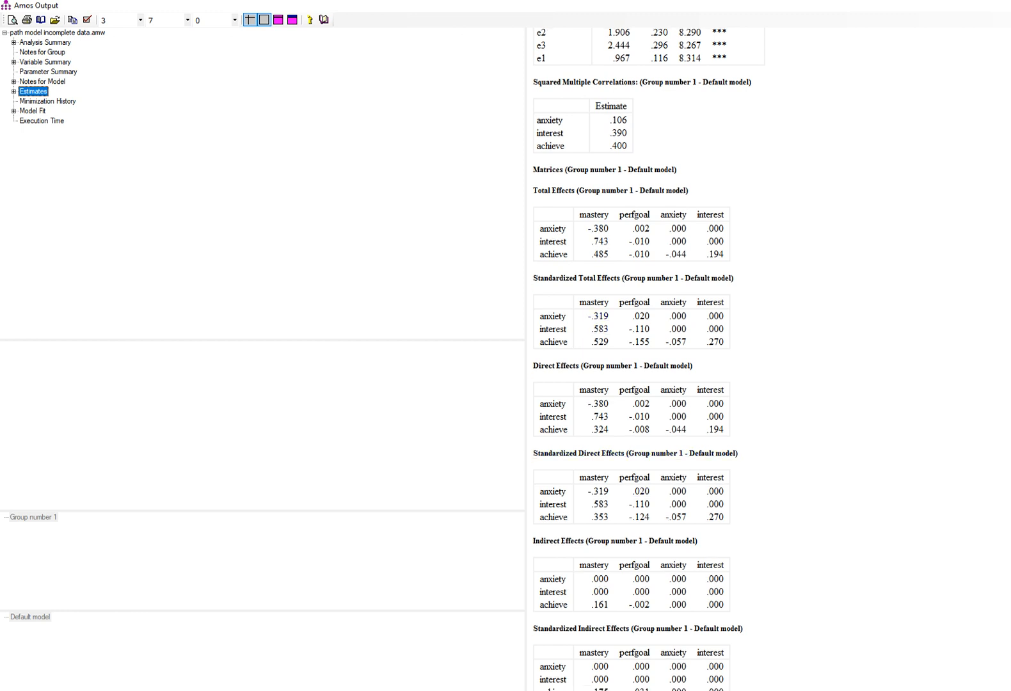
scroll(676, 517, "up", 5)
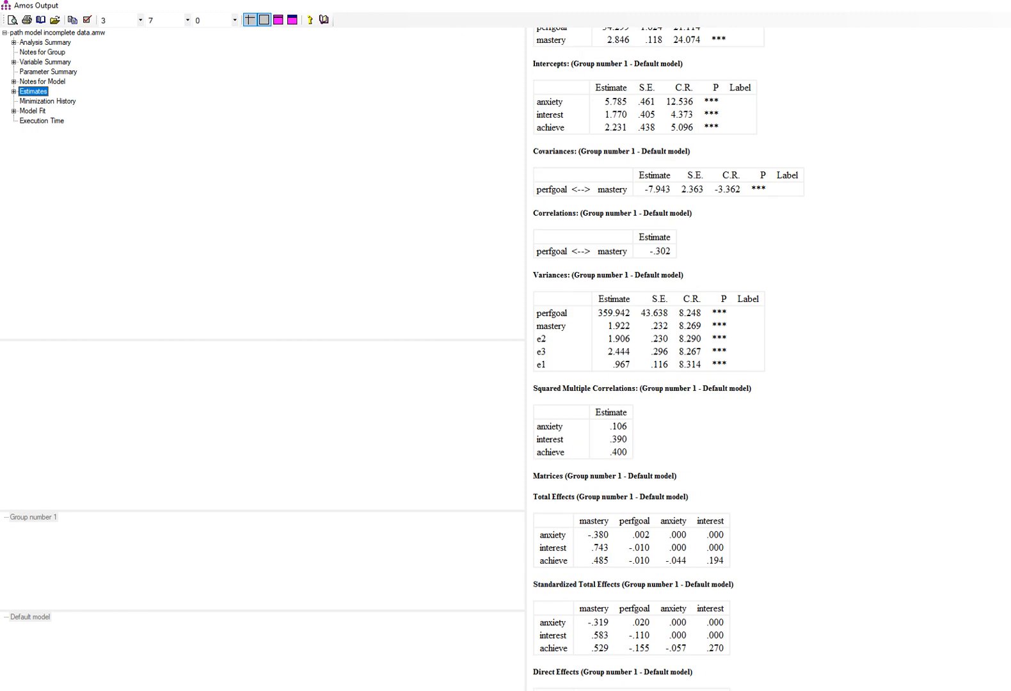
key("alt+Tab")
left_click_drag(541, 391, 643, 391)
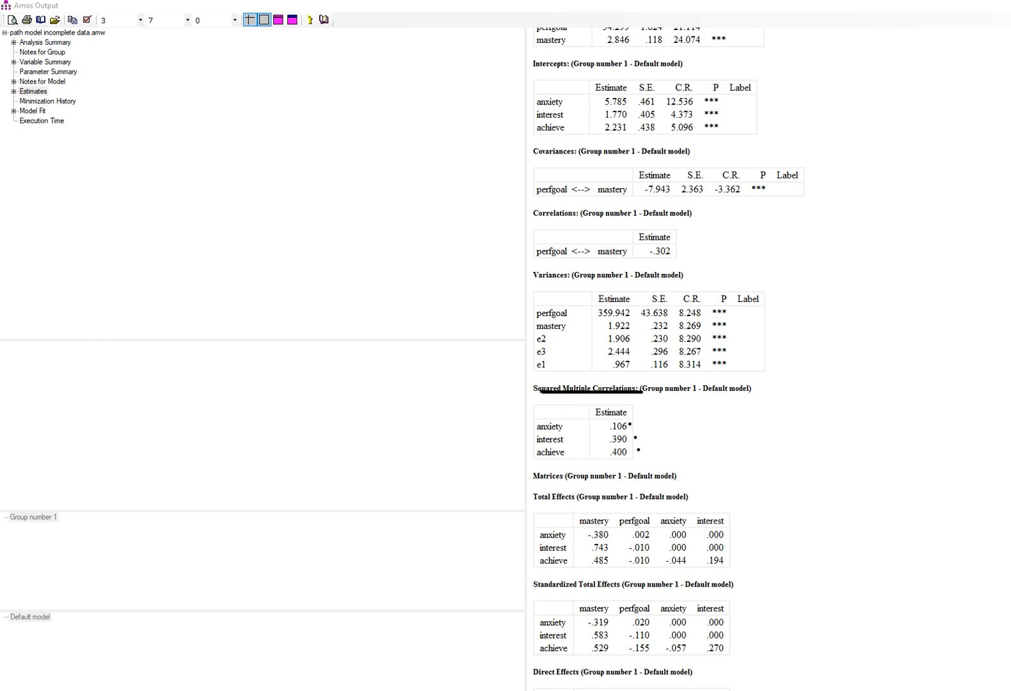
key("Escape")
Step: Return to the path diagram and review the Estimation settings in Analysis Properties, moving the dialog clear of the model
mouse_move(376, 690)
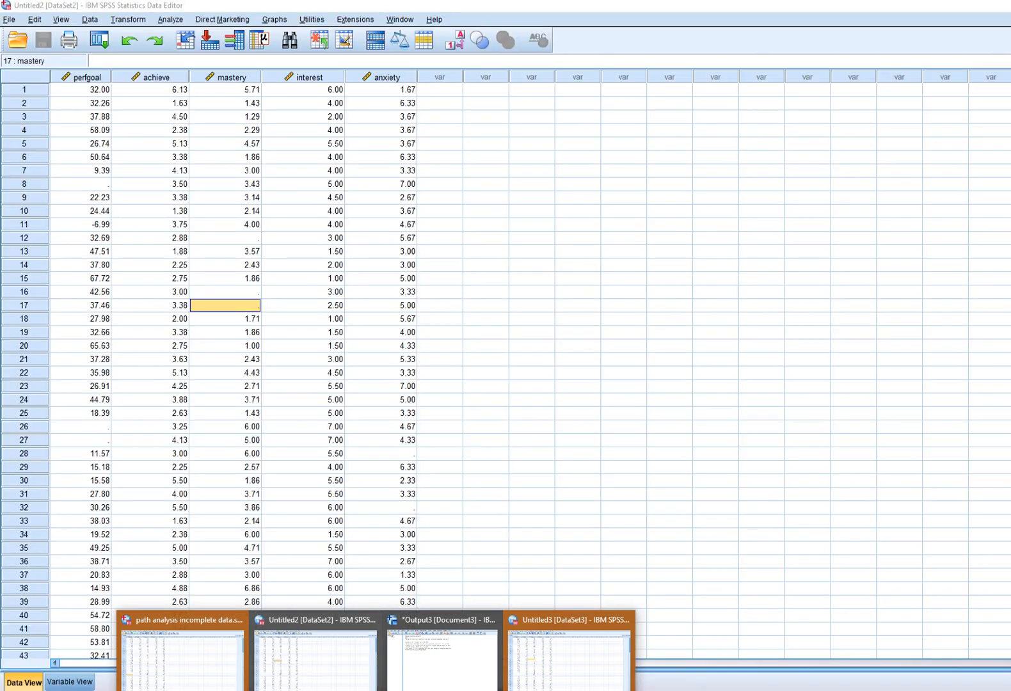
mouse_move(316, 690)
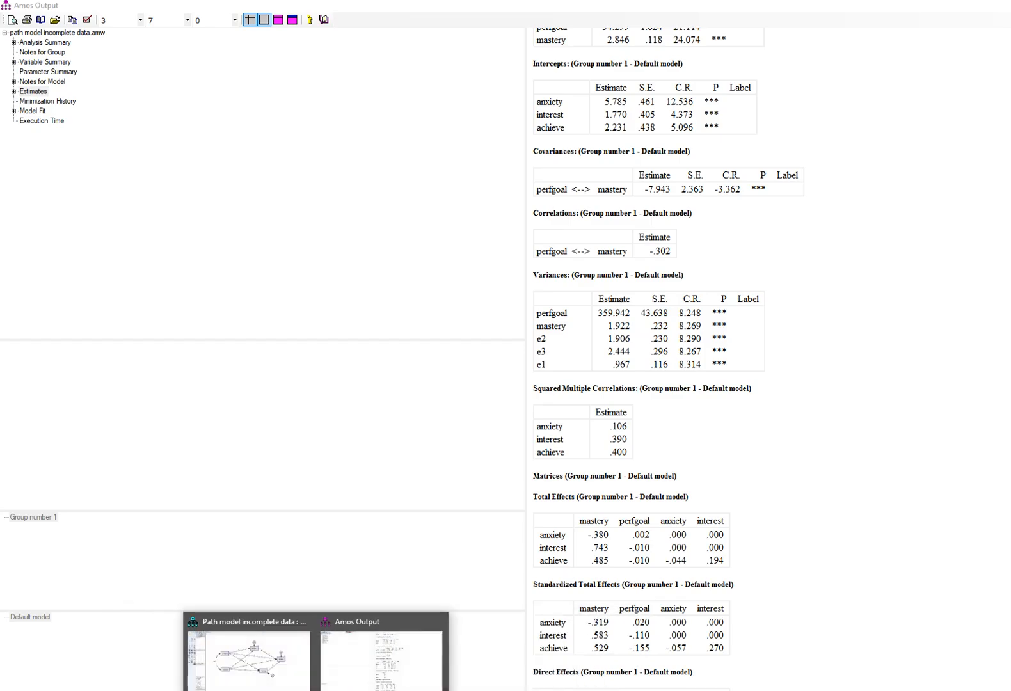
left_click(381, 665)
left_click(316, 690)
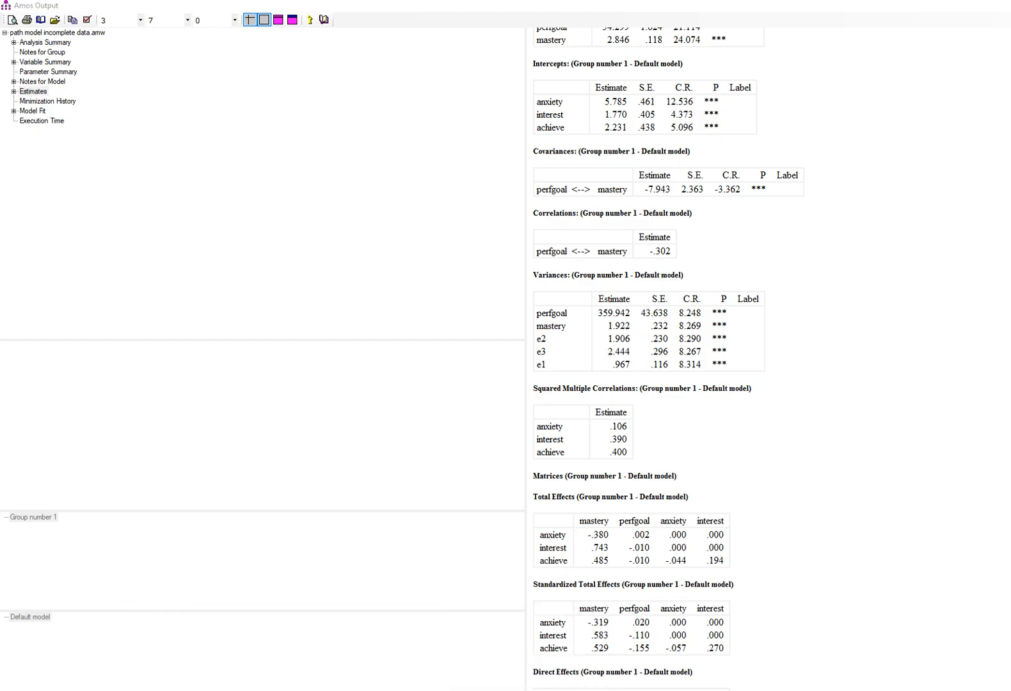
left_click(250, 662)
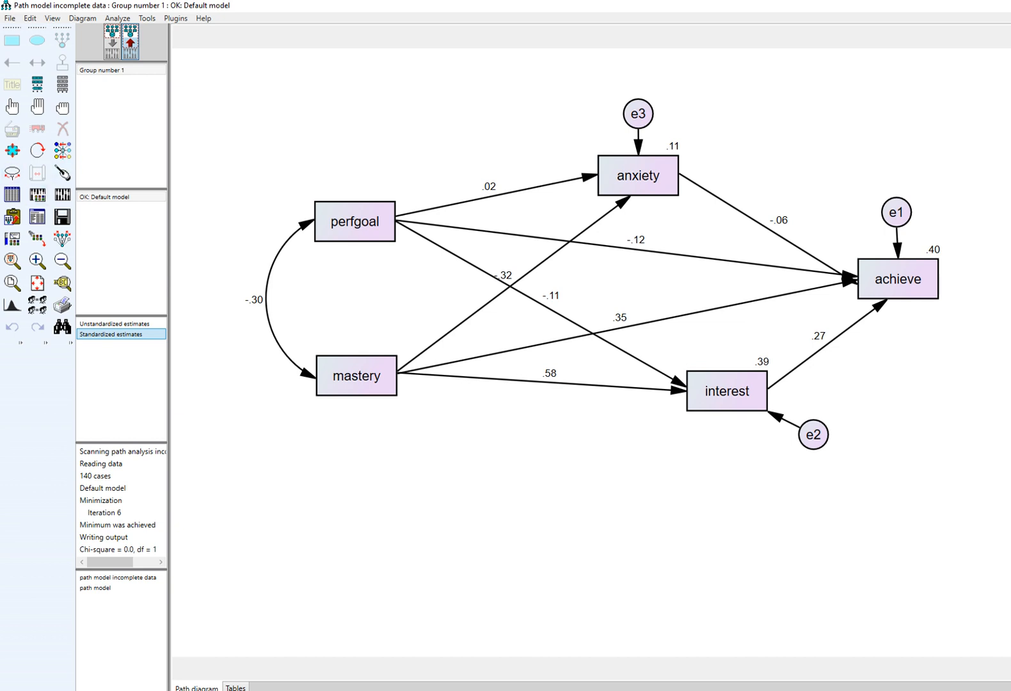
left_click(37, 194)
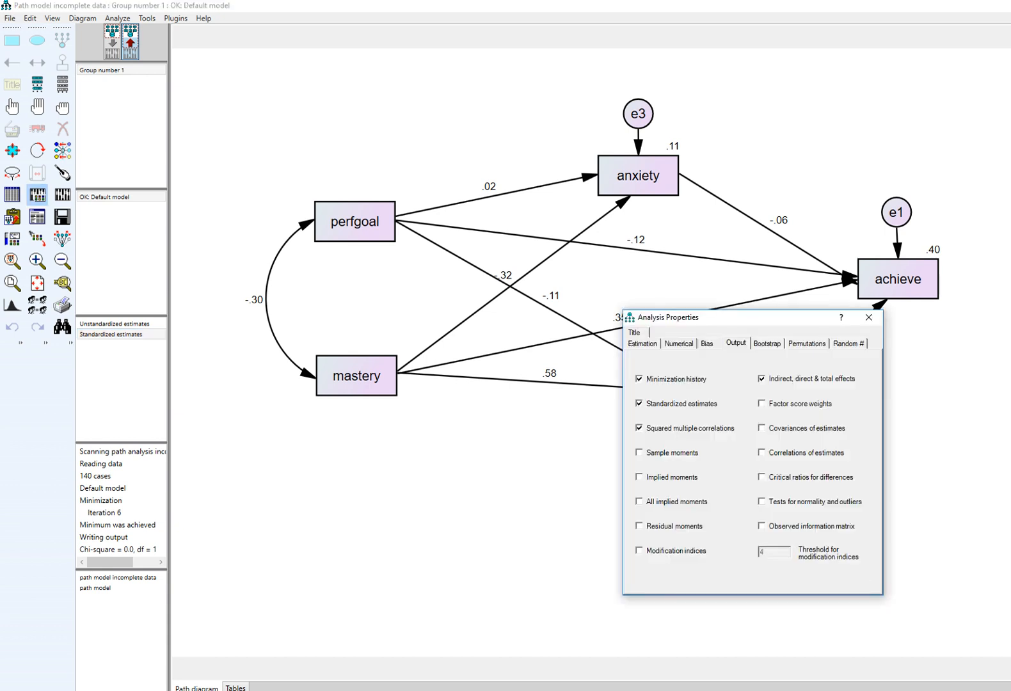
left_click(643, 343)
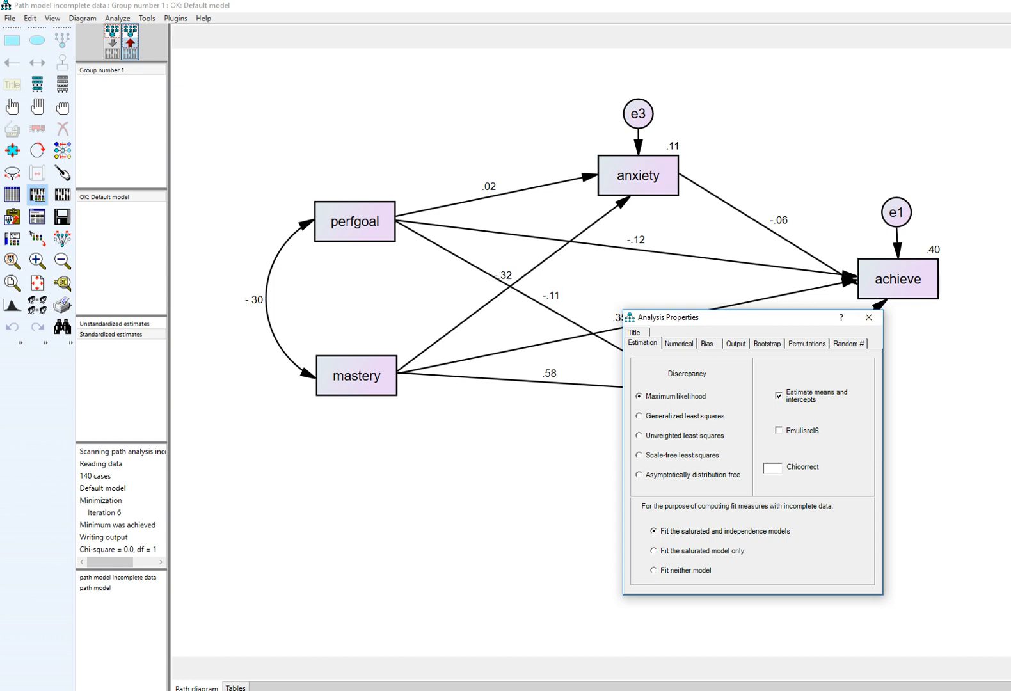
left_click_drag(704, 316, 782, 349)
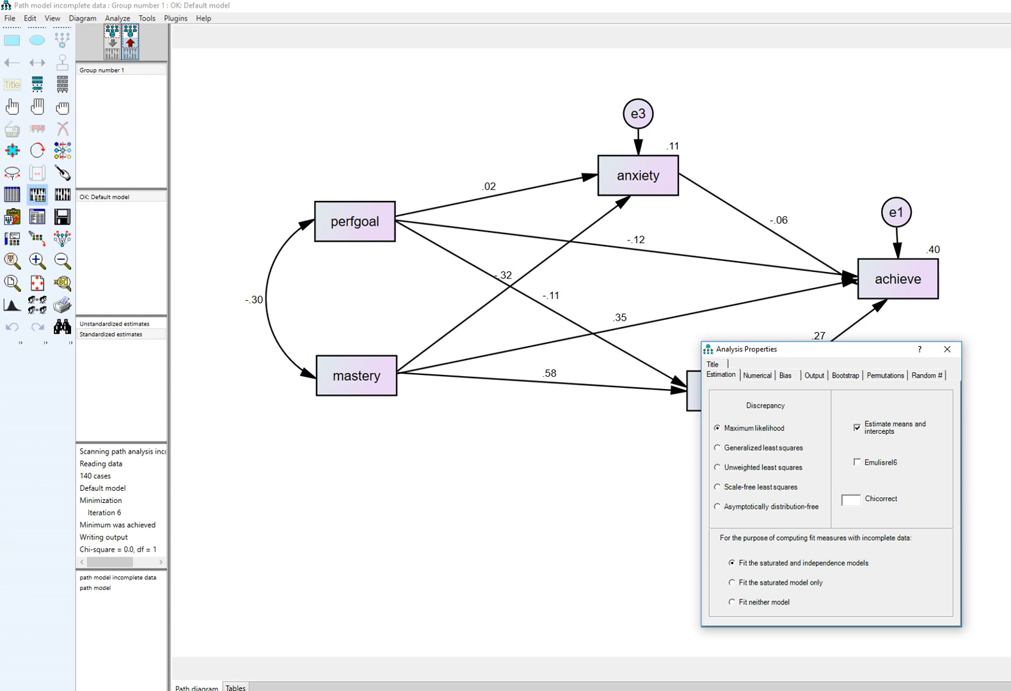
Step: Try to calculate the estimates with modification indices added to the requested output, and remove that request again
left_click(814, 375)
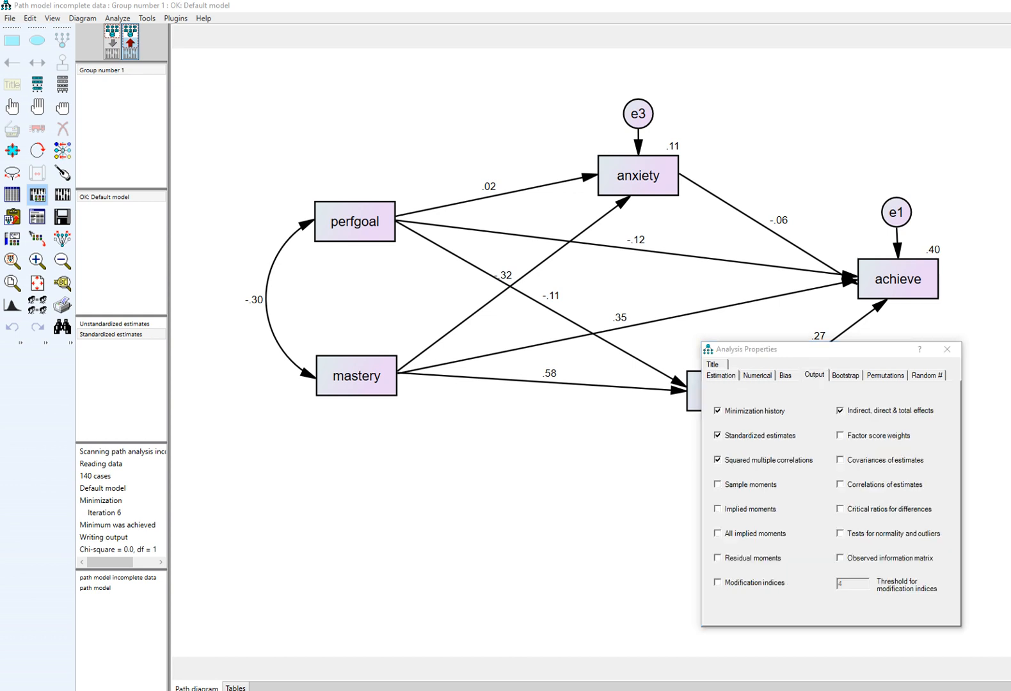
left_click_drag(725, 596, 775, 587)
key("ctrl+z")
left_click(717, 582)
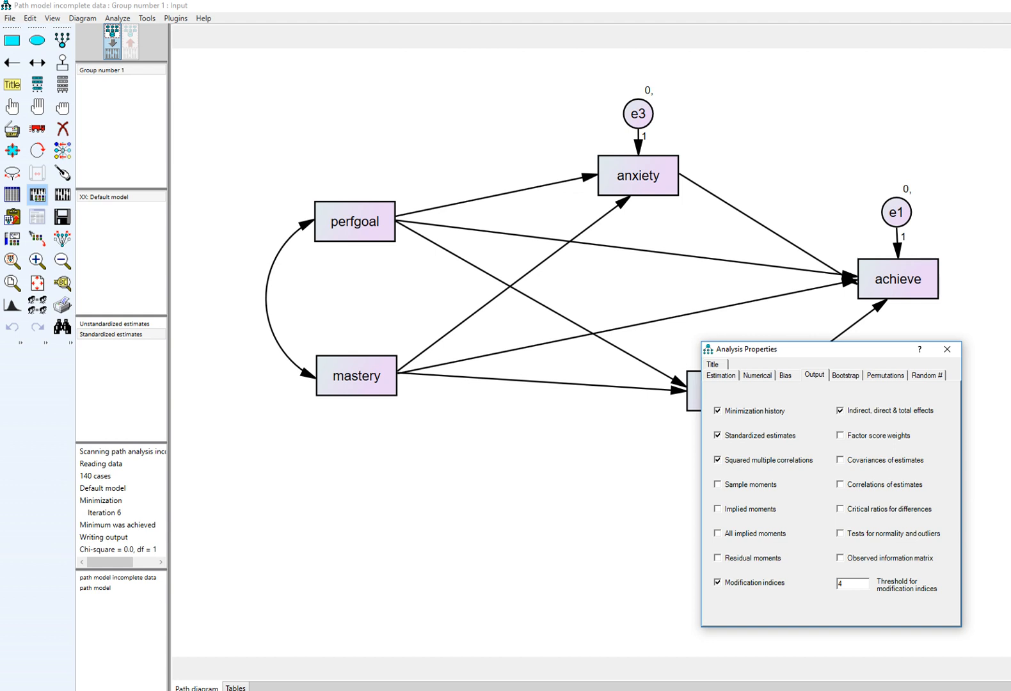
left_click(62, 194)
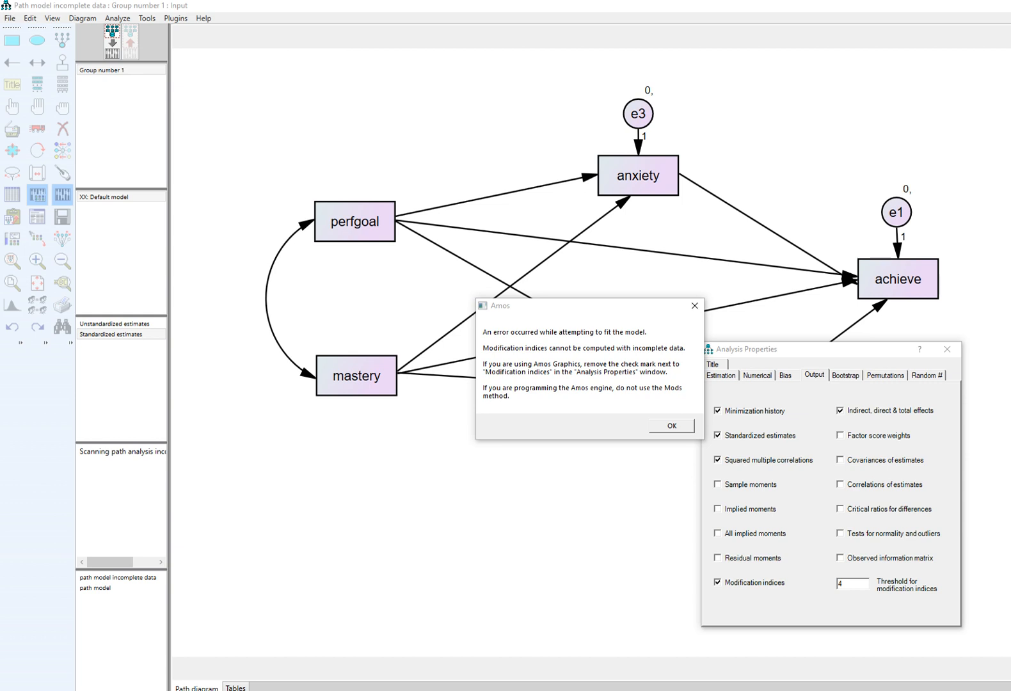
left_click(671, 425)
left_click(717, 582)
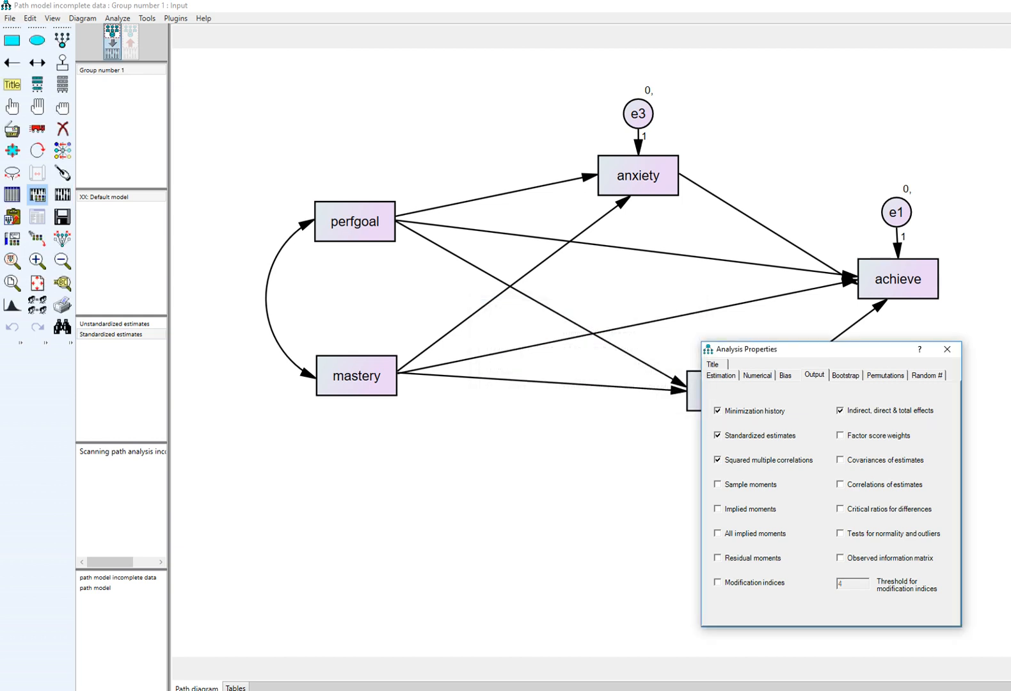
Step: Try to calculate the estimates with a bootstrap of 500 samples and bias-corrected confidence intervals
left_click(845, 376)
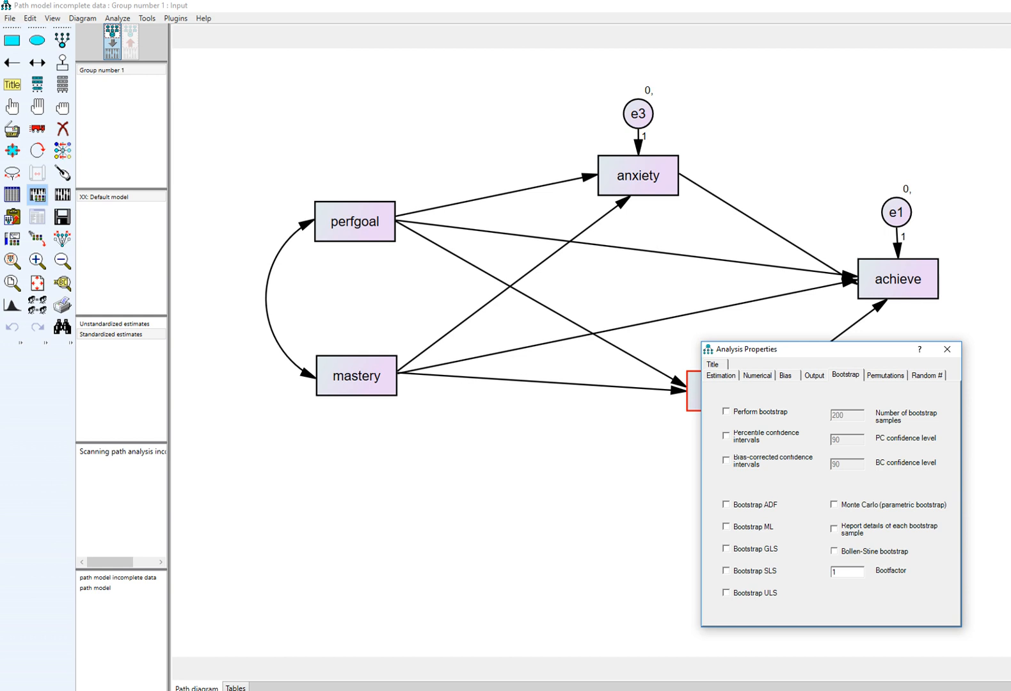
left_click(814, 375)
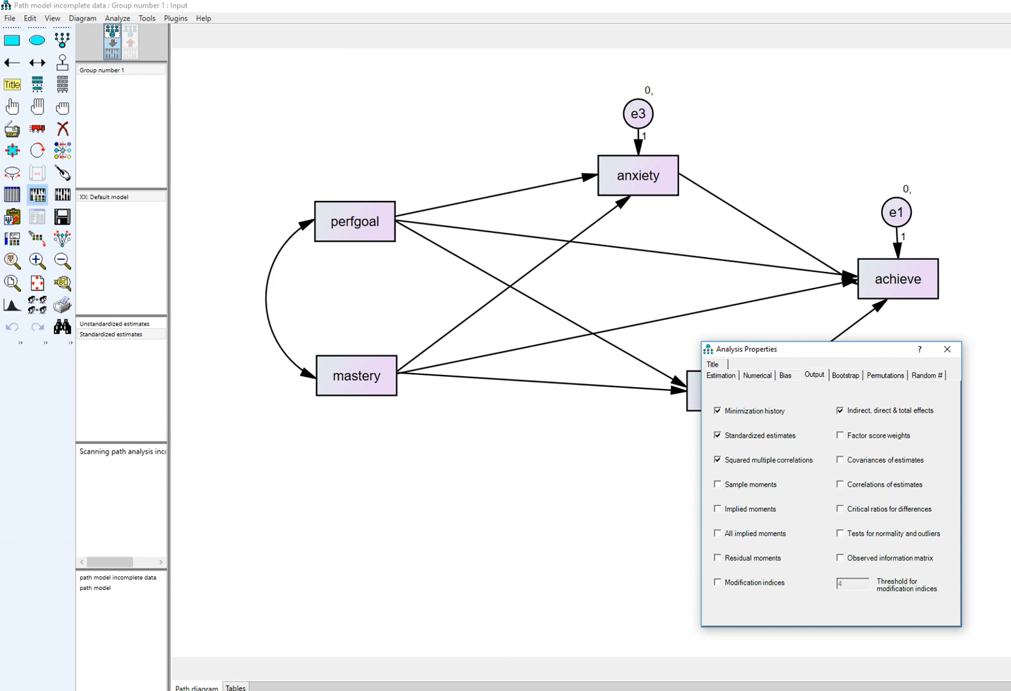
left_click(845, 376)
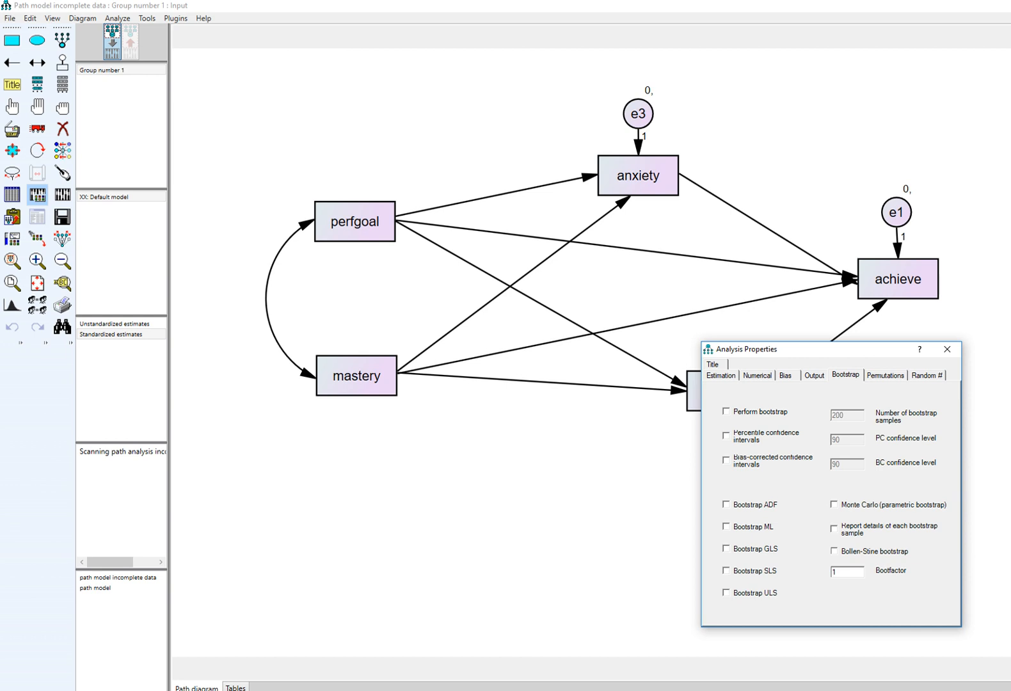
left_click(726, 411)
left_click(726, 461)
double_click(838, 415)
type("500")
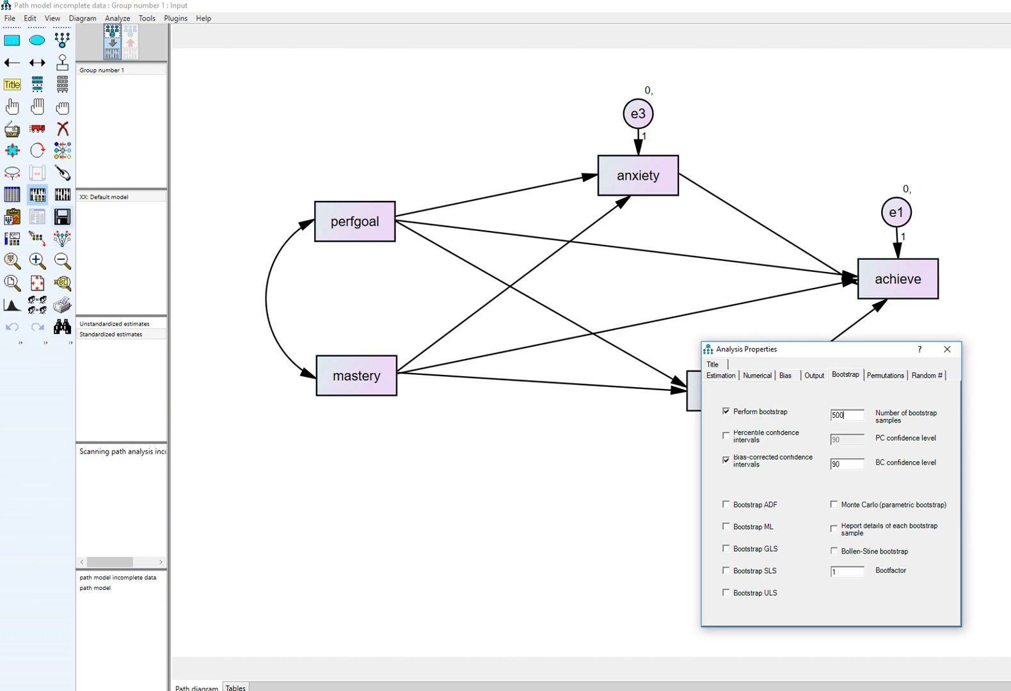
left_click(62, 194)
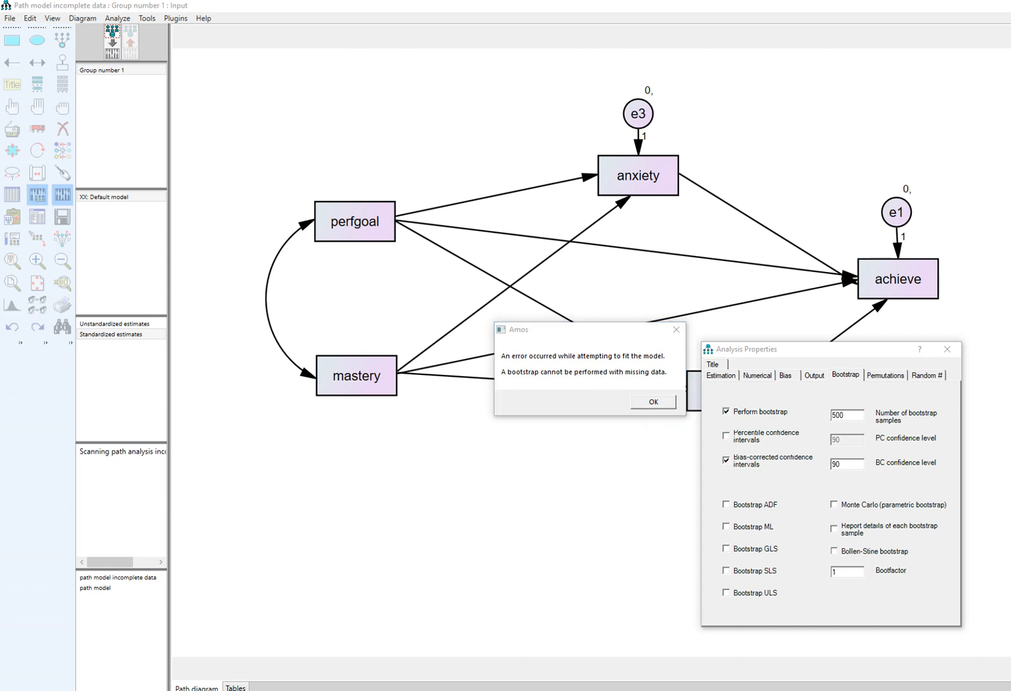
left_click_drag(541, 380, 655, 382)
key("Escape")
left_click(676, 329)
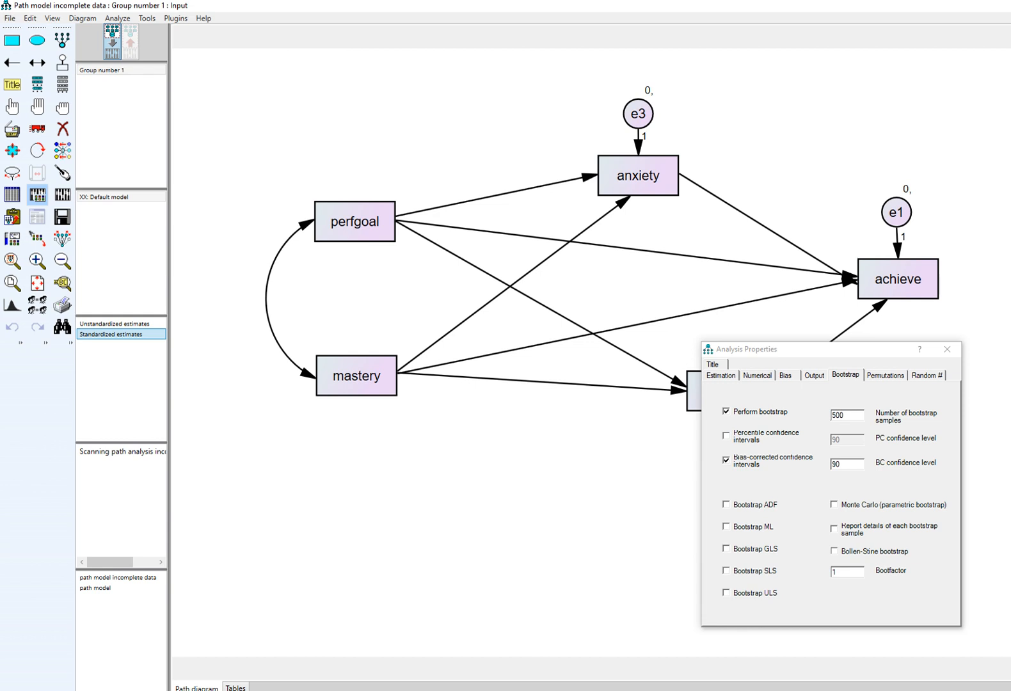
Step: Turn off the bootstrap and its bias-corrected confidence intervals, and recheck the output and bootstrap options
left_click(726, 411)
left_click(726, 460)
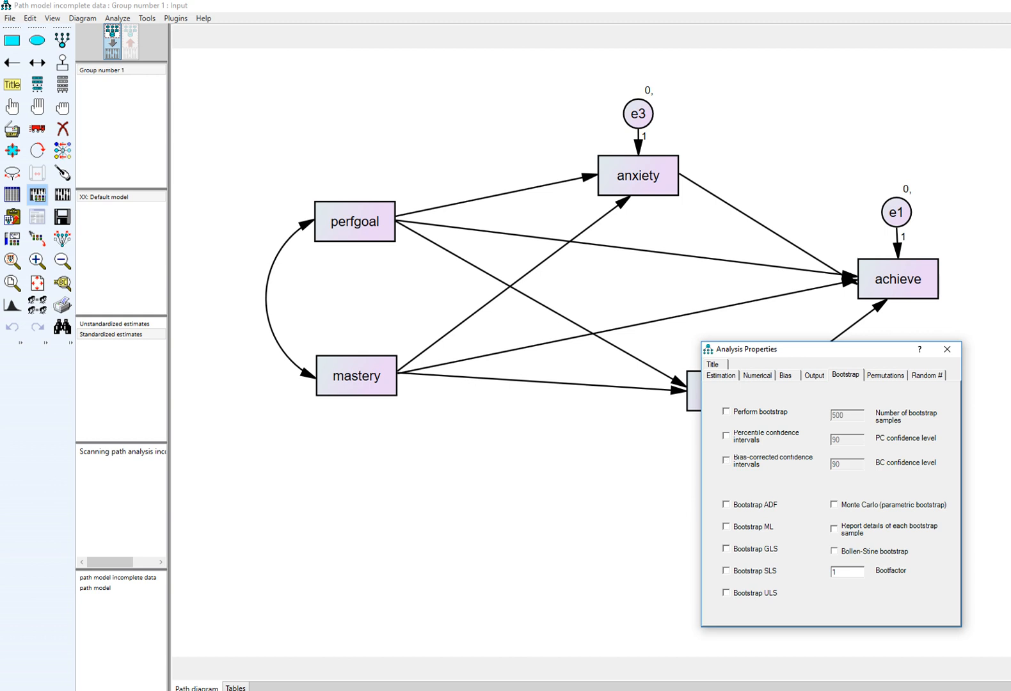
left_click(814, 375)
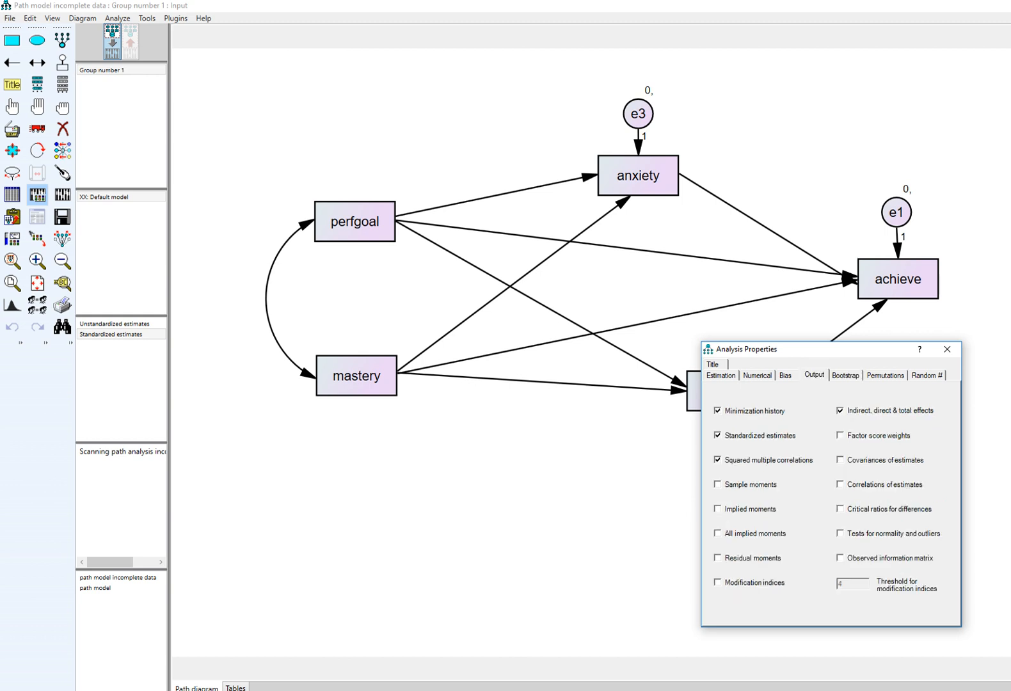
left_click(845, 376)
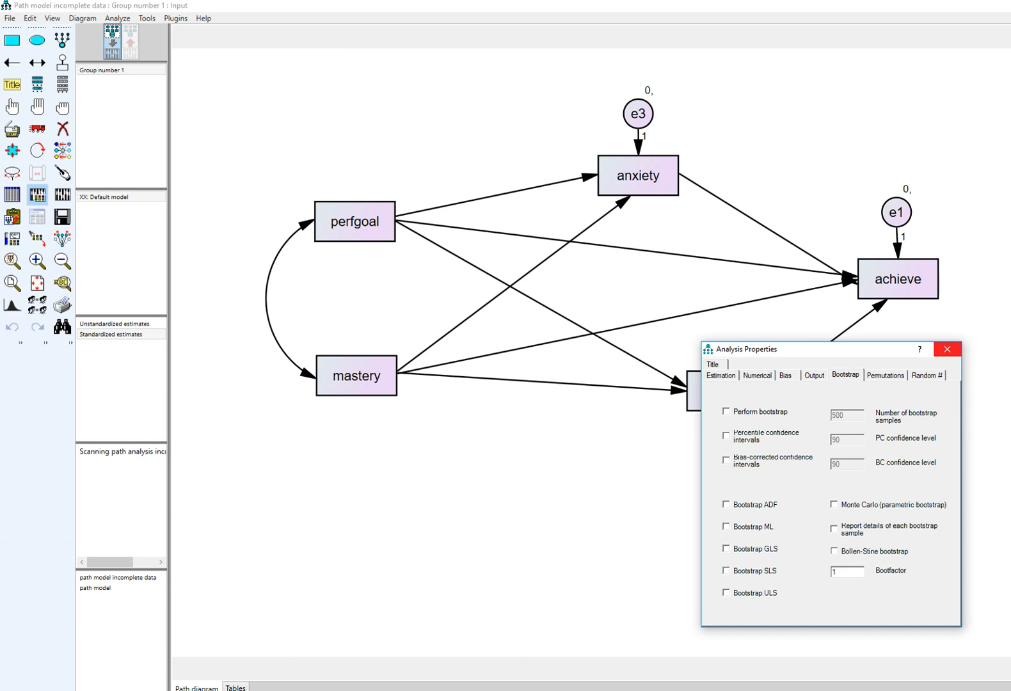
Step: Close the analysis properties and impute the missing values in the path analysis incomplete data file using Regression imputation
left_click(947, 349)
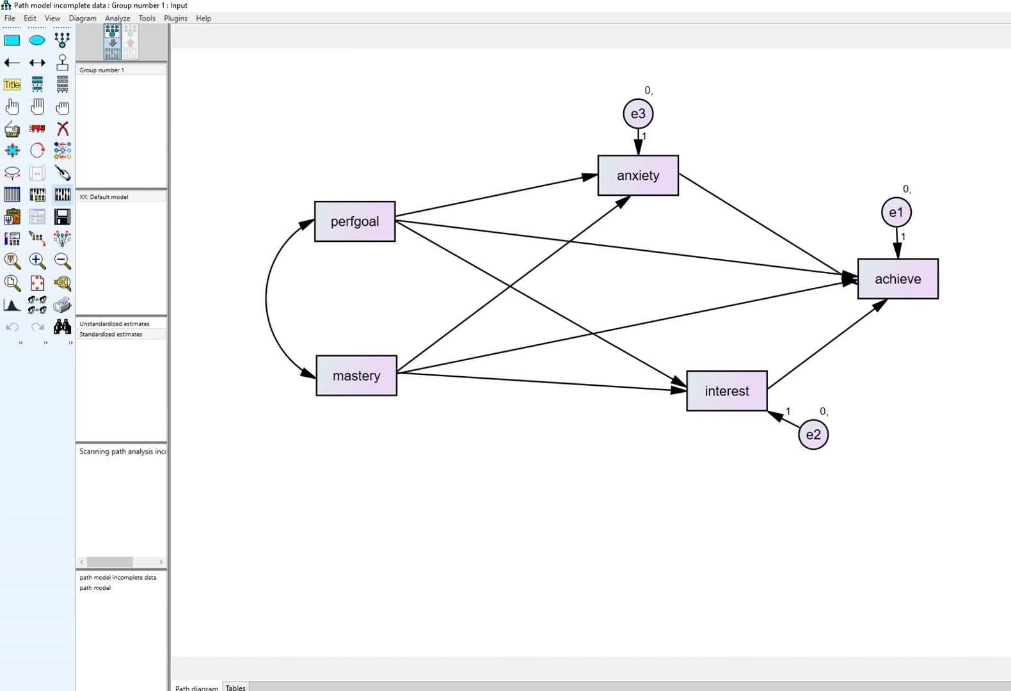
left_click(118, 18)
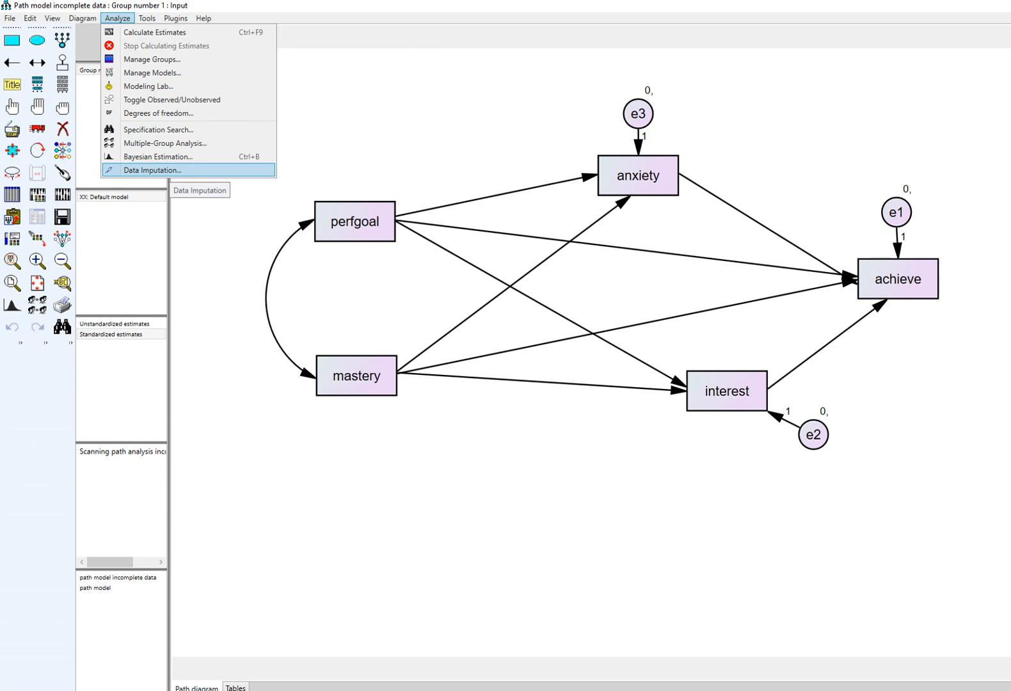
left_click(160, 170)
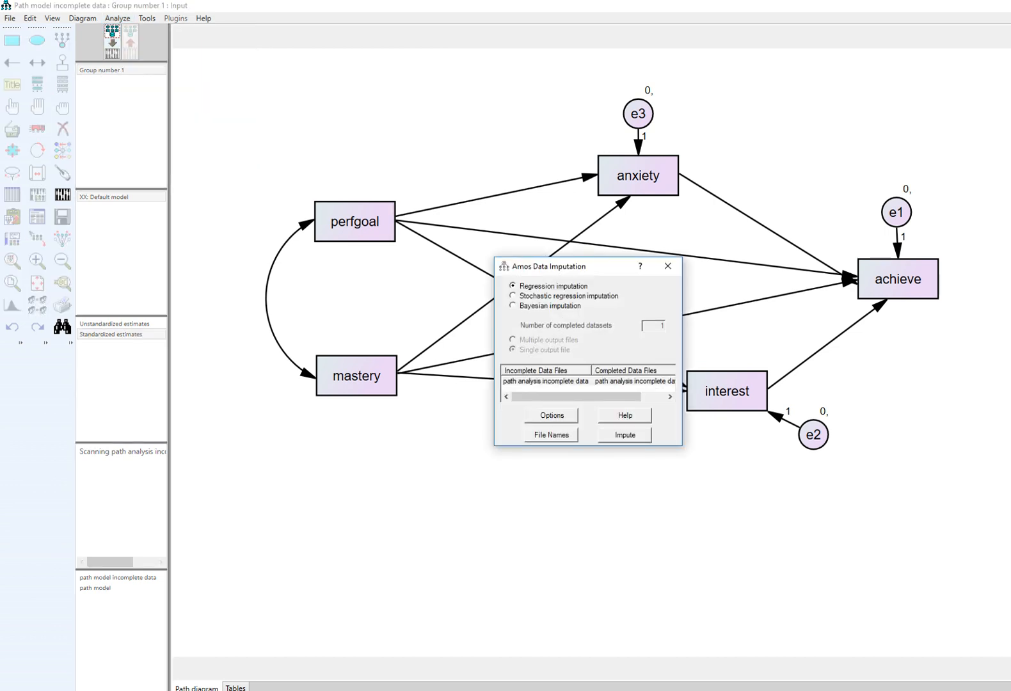
left_click_drag(551, 266, 541, 468)
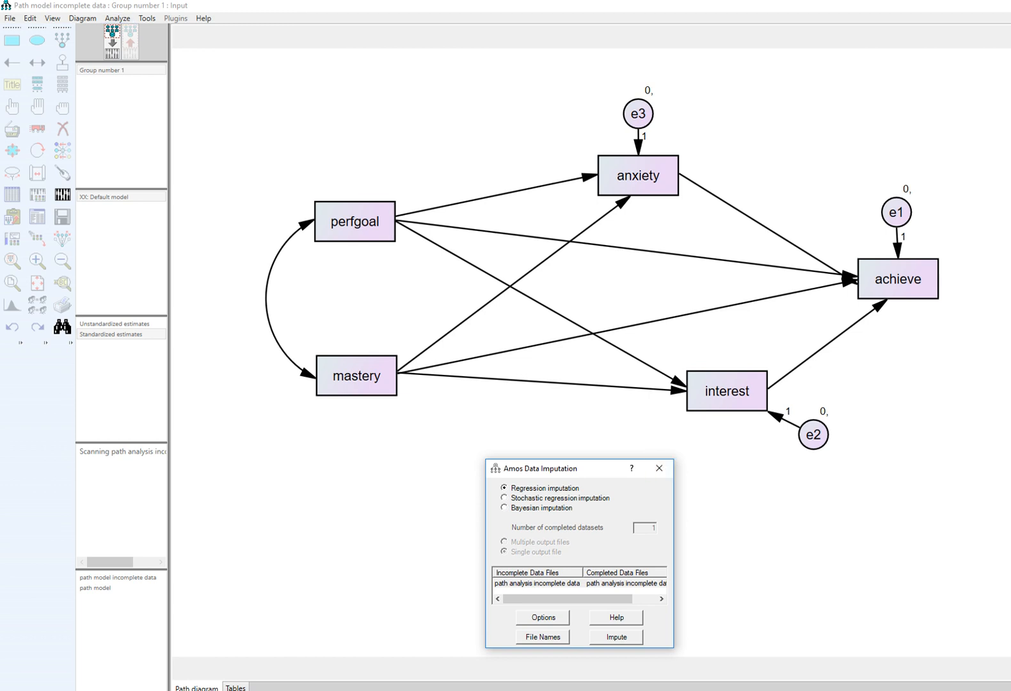
left_click_drag(544, 467, 507, 341)
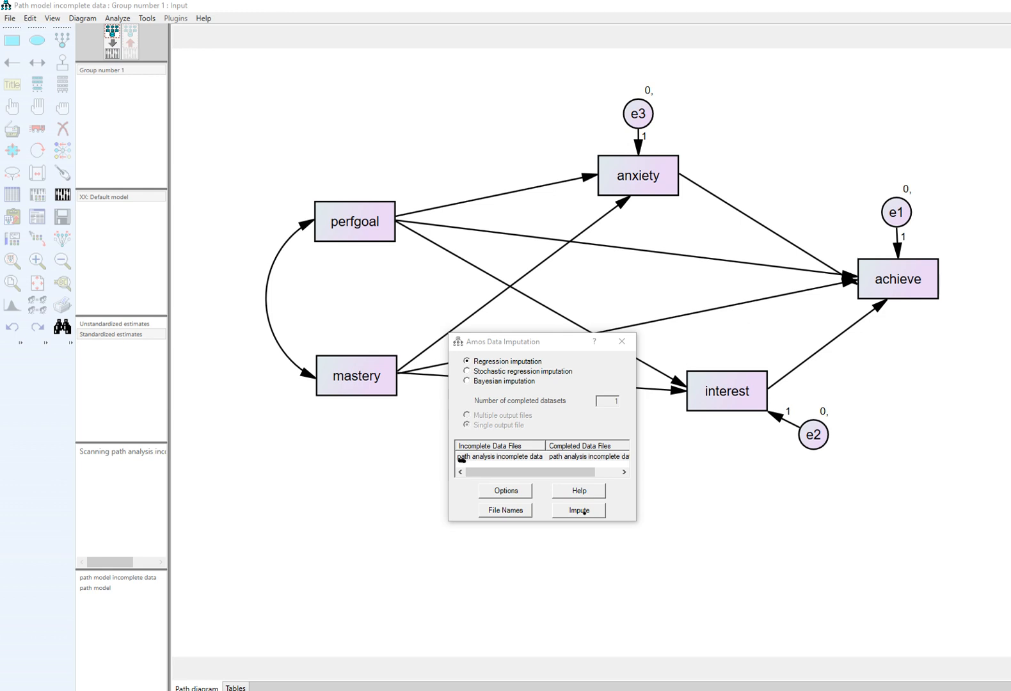
left_click_drag(462, 459, 630, 458)
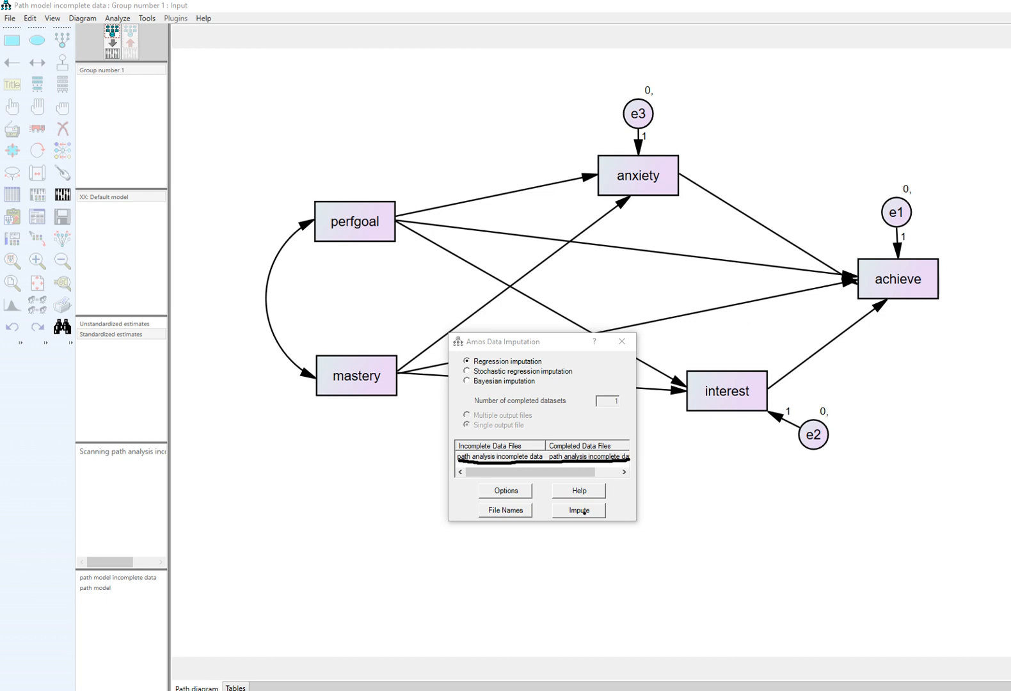
key("Escape")
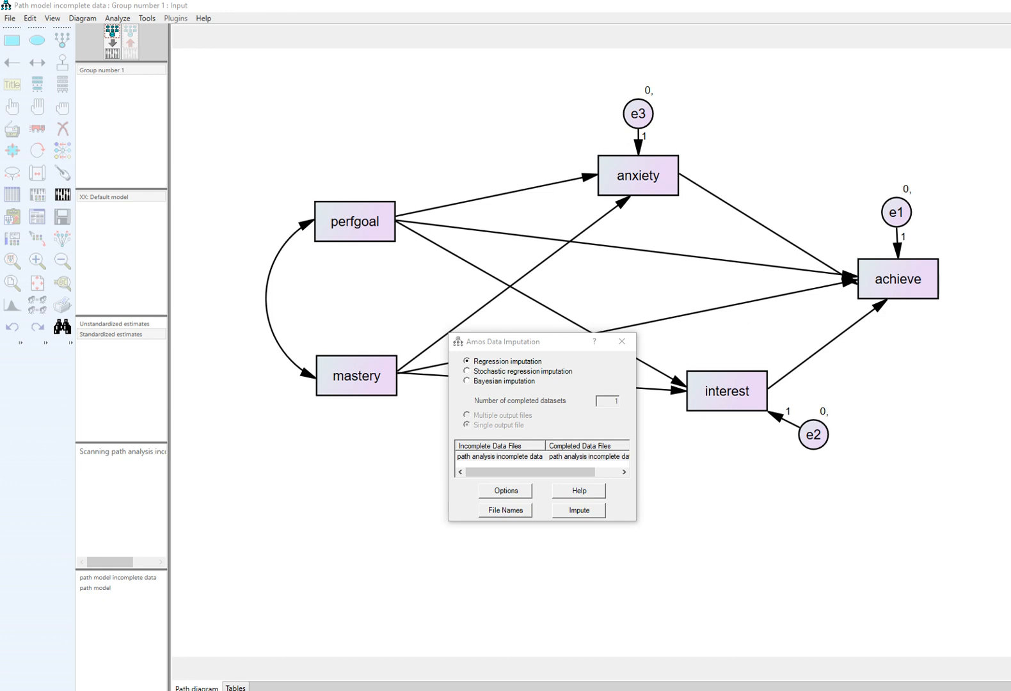
left_click(579, 510)
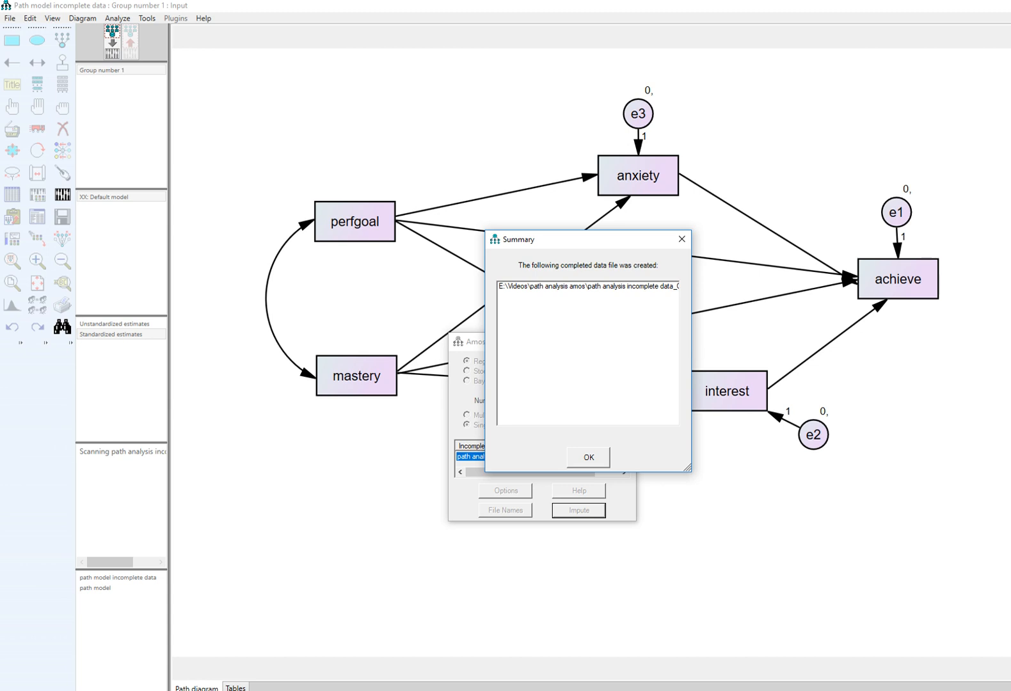
Step: Widen the imputation summary to read the completed file's full path, and close the summary and the imputation dialog
left_click_drag(692, 352, 823, 352)
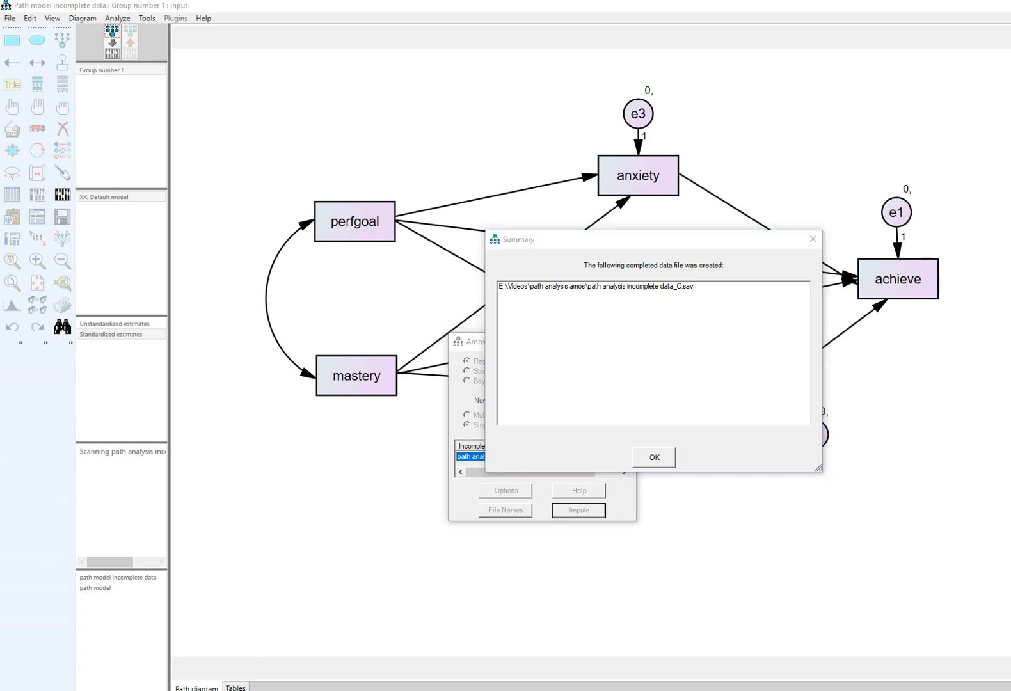
left_click_drag(612, 294, 680, 294)
key("Escape")
left_click(654, 458)
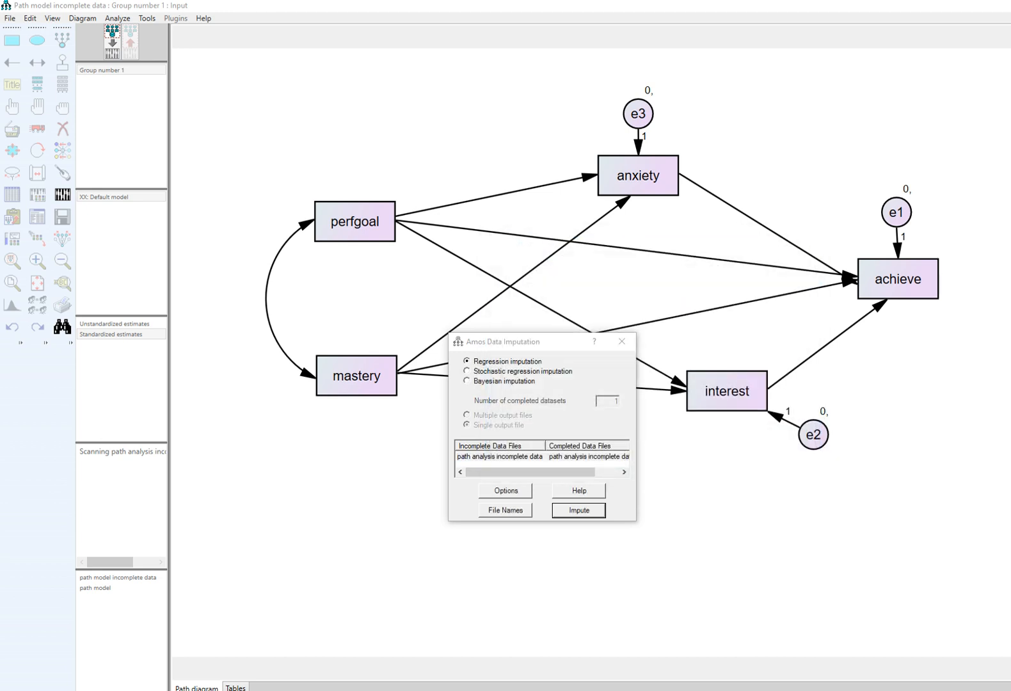
left_click(621, 341)
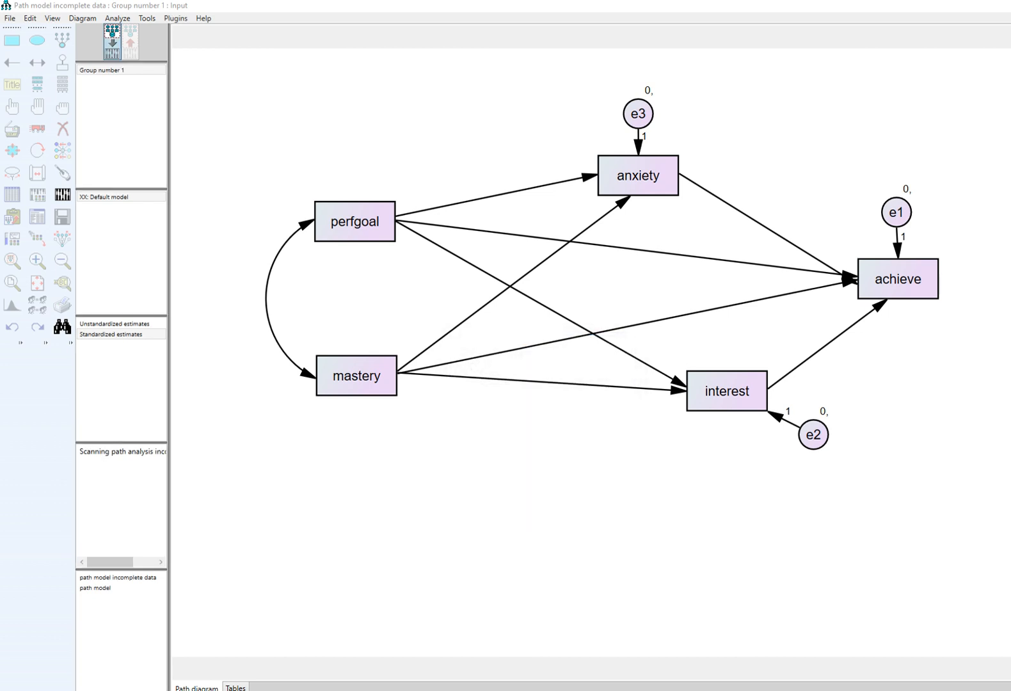
Step: Select path analysis incomplete data_C.sav as the data file for Group number 1
mouse_move(375, 690)
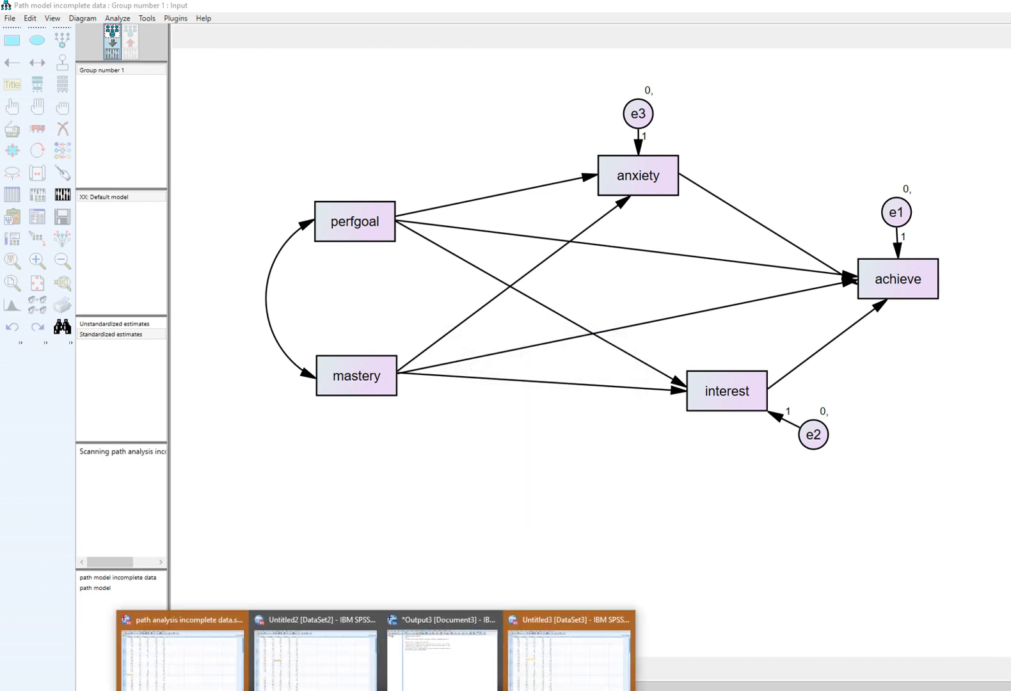
left_click(317, 690)
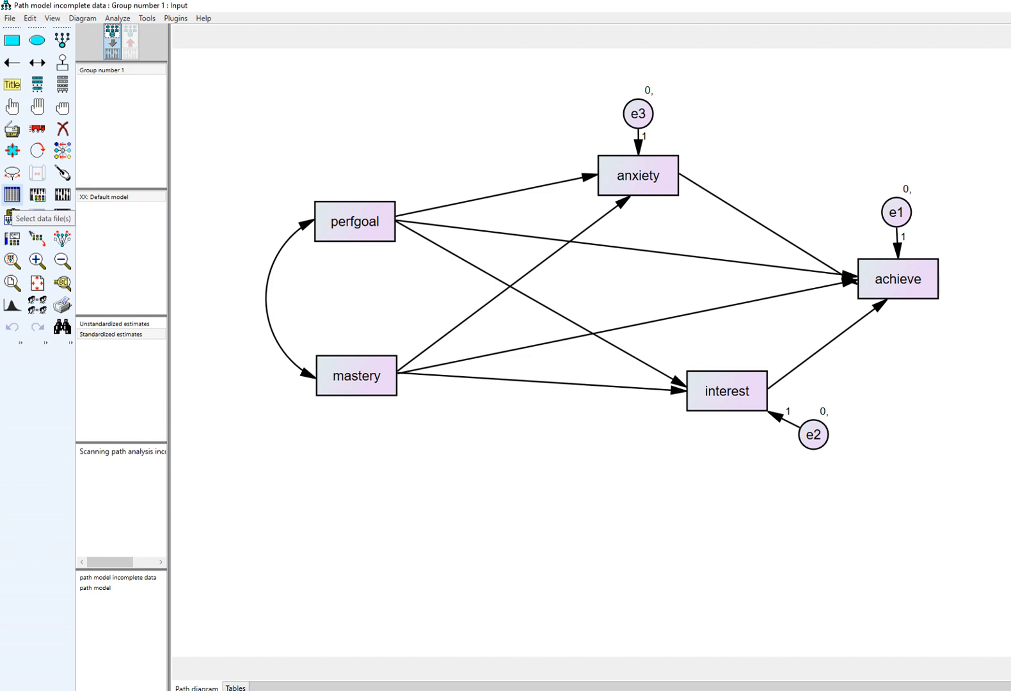
left_click(8, 214)
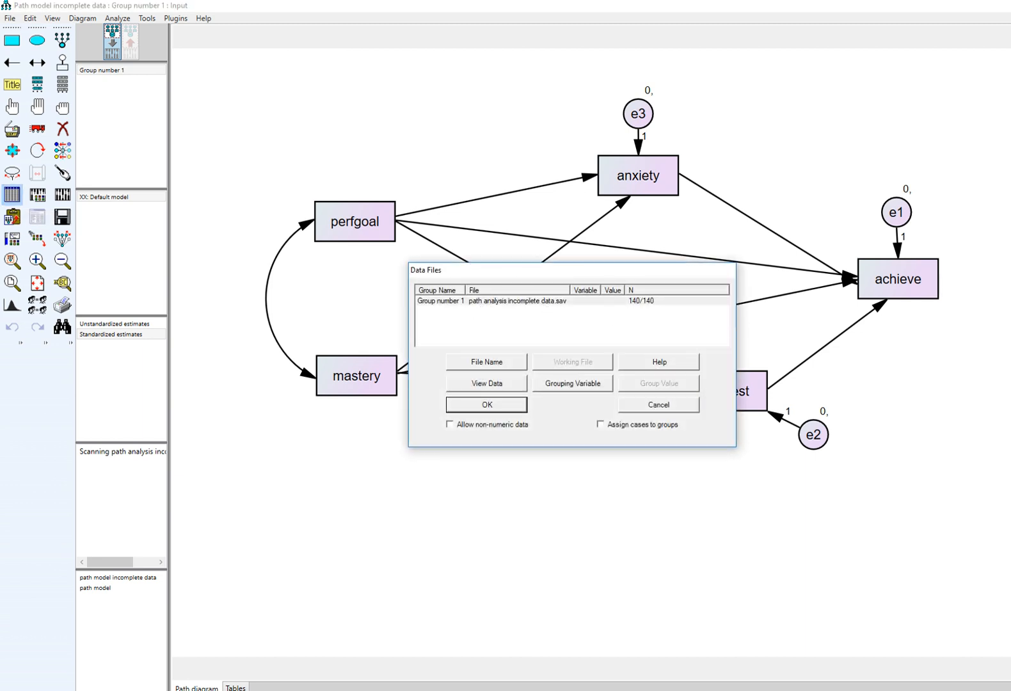
left_click(486, 361)
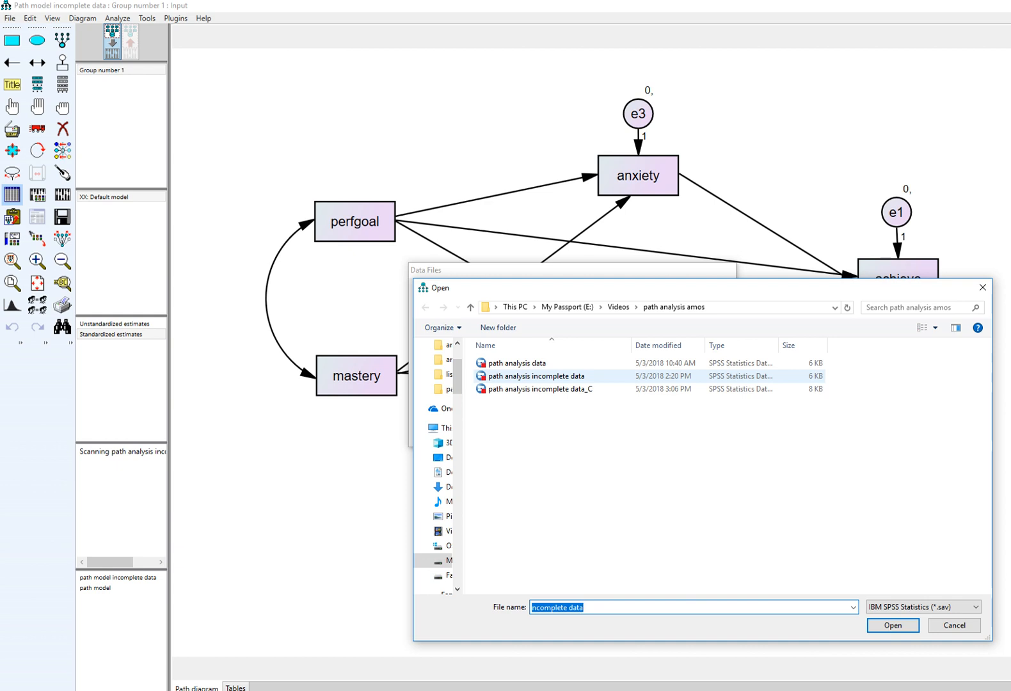
left_click(585, 389)
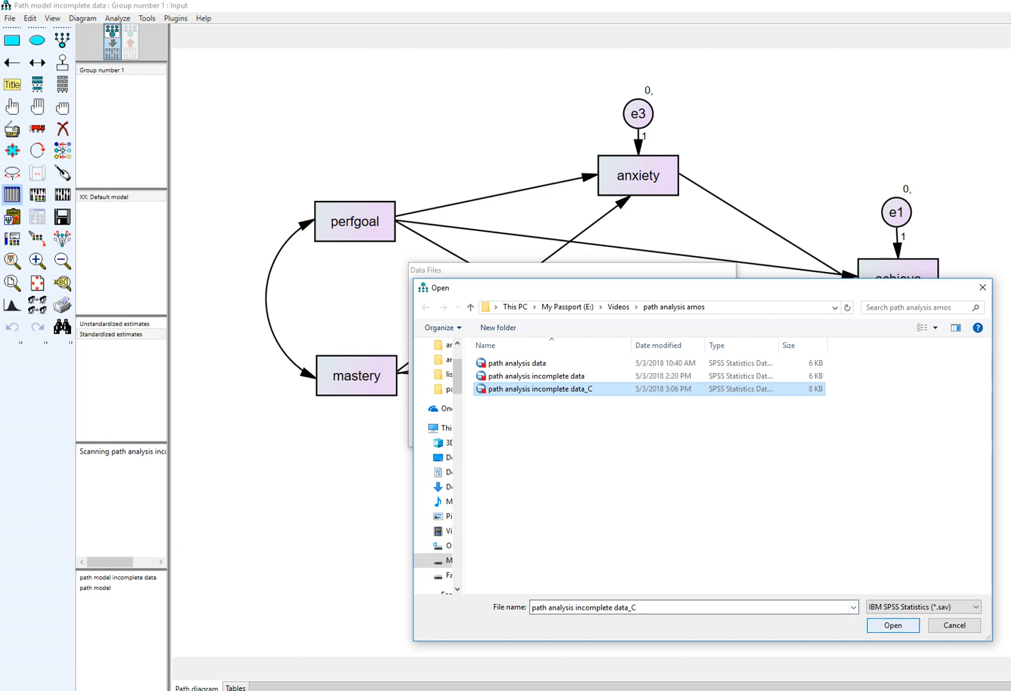
left_click(893, 626)
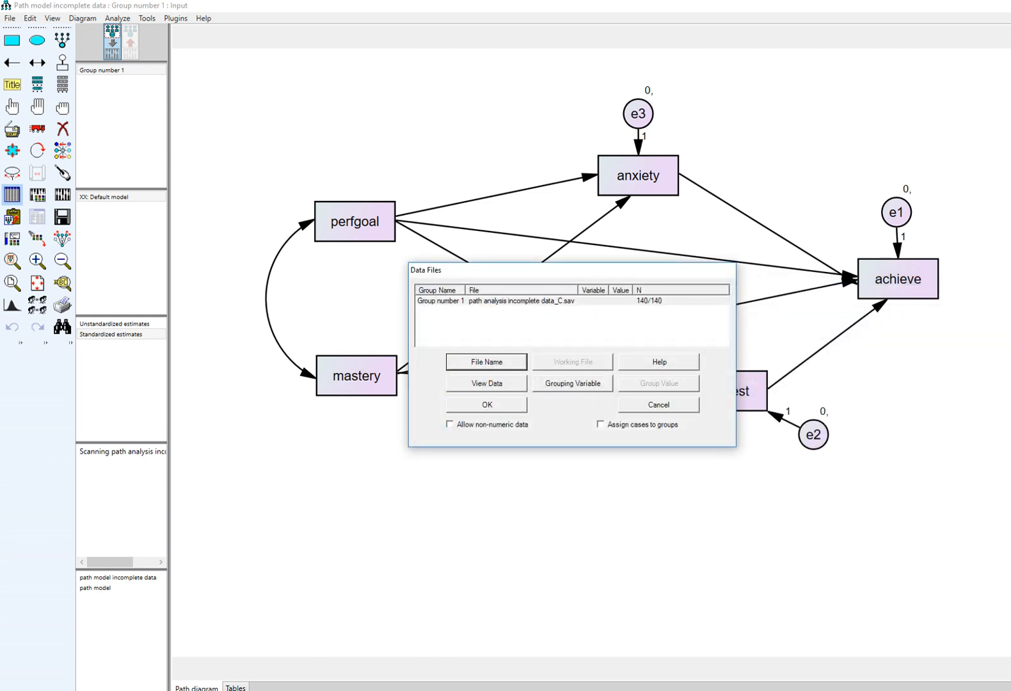
Step: View the completed data file in SPSS and look through its rows for any remaining missing values
left_click(486, 382)
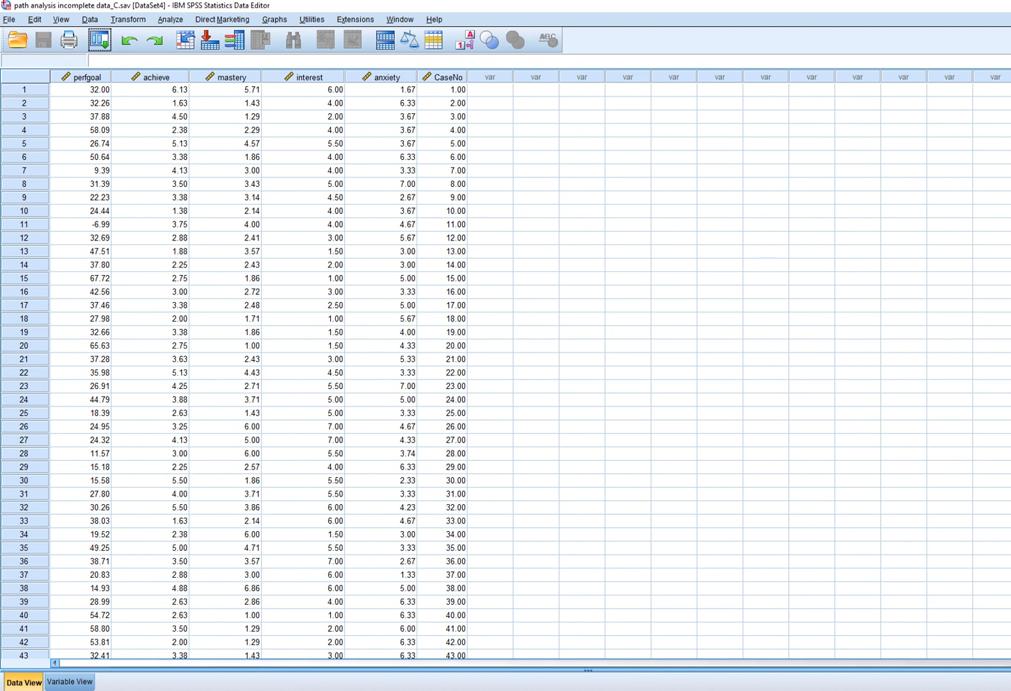
scroll(530, 371, "down", 9)
scroll(529, 371, "up", 9)
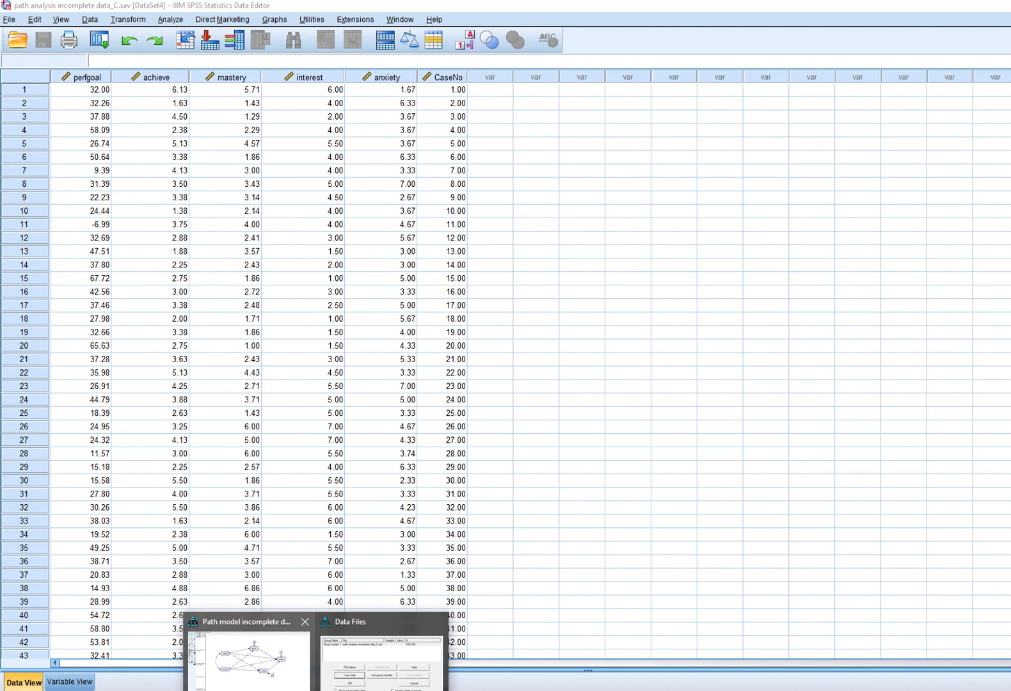
Step: Return to the Amos path diagram, turn off Estimate means and intercepts in Analysis Properties, and bring up the output options
left_click(250, 659)
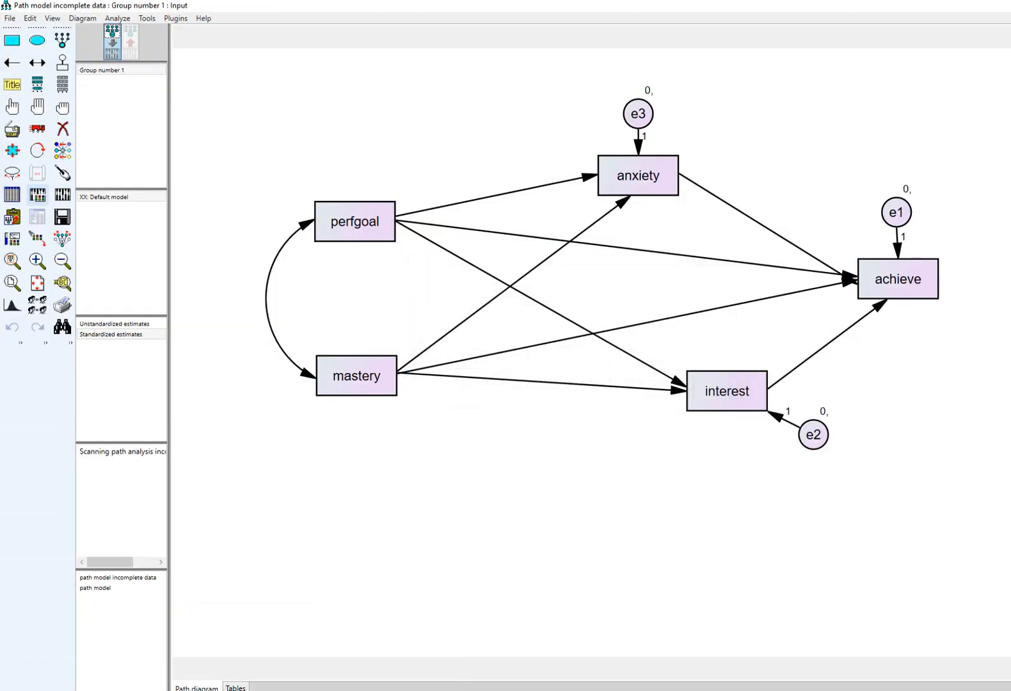
left_click(38, 193)
left_click_drag(825, 349, 797, 289)
left_click(693, 315)
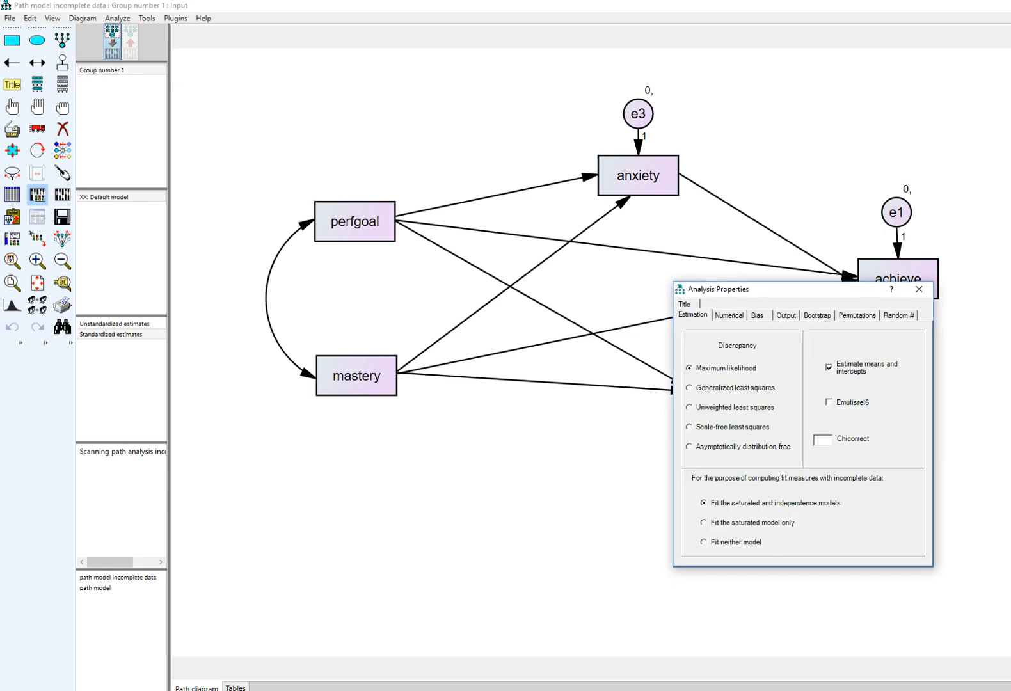
left_click(829, 368)
left_click(786, 315)
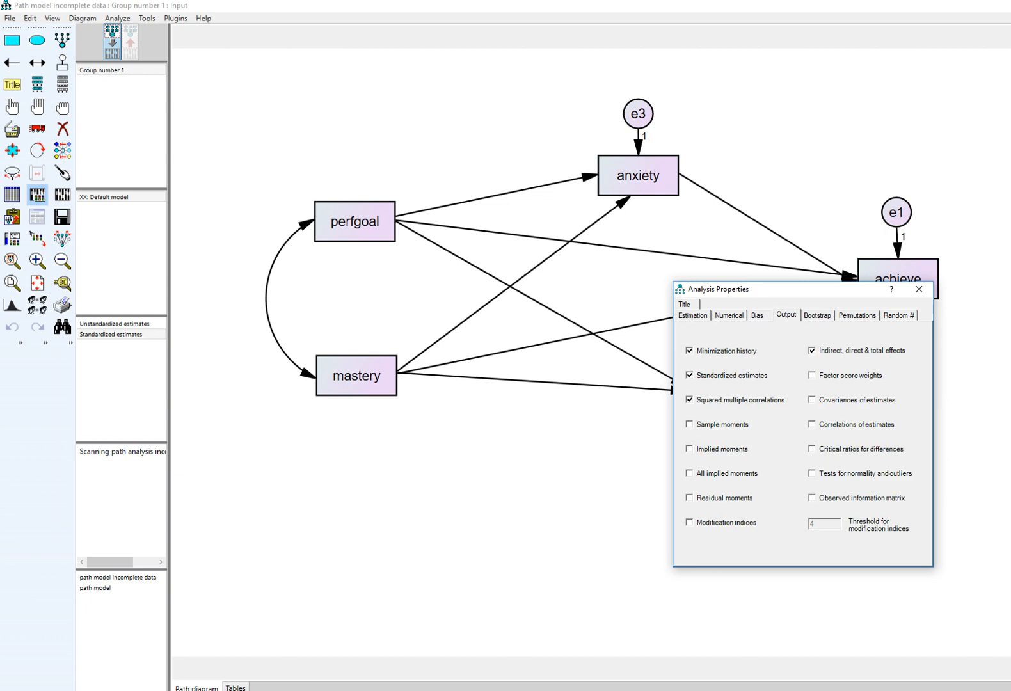
Step: Enable modification indices, bootstrapping and bias-corrected confidence intervals in Analysis Properties, and calculate the estimates for the completed data
left_click(689, 523)
left_click(817, 315)
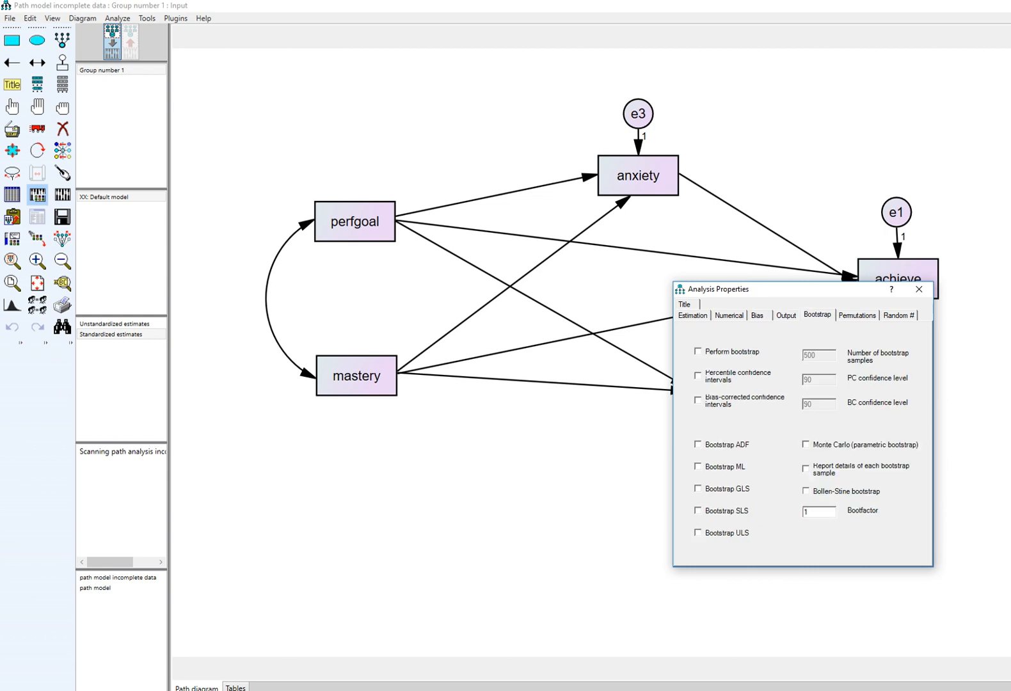
left_click(697, 351)
left_click(697, 399)
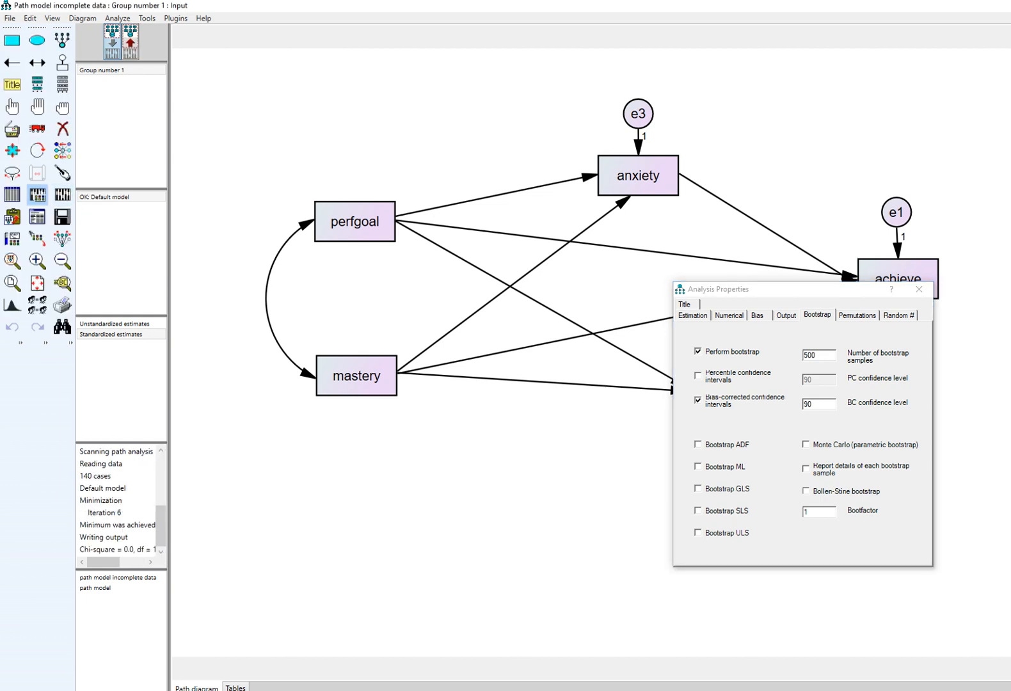
left_click(918, 289)
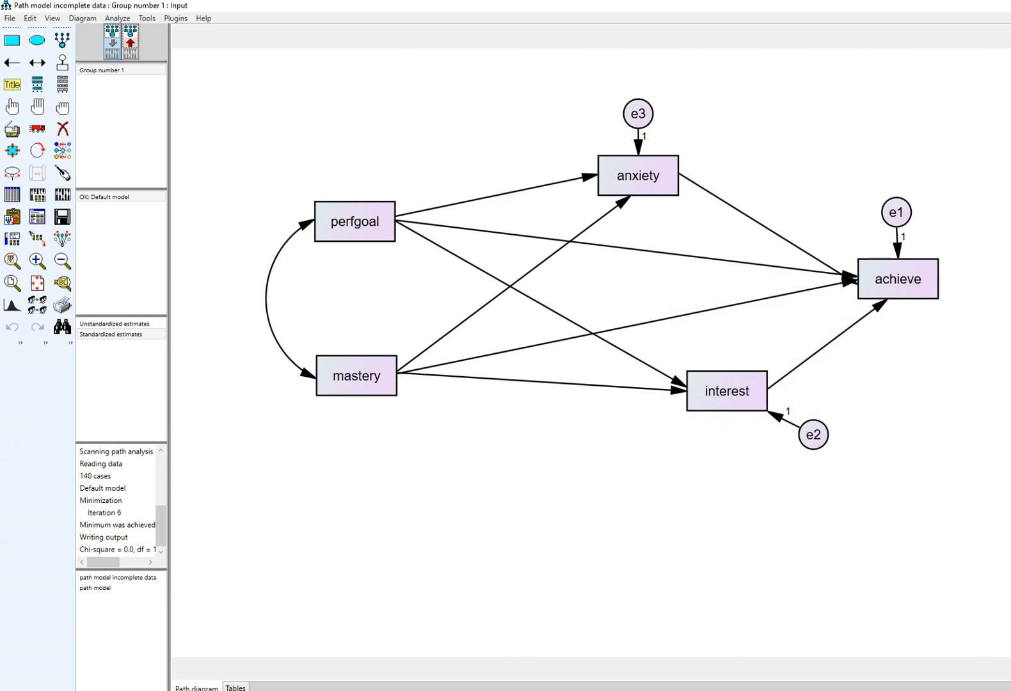
Step: Show the output path diagram and compare its standardized and unstandardized estimates, leaving the unstandardized ones displayed
left_click(130, 42)
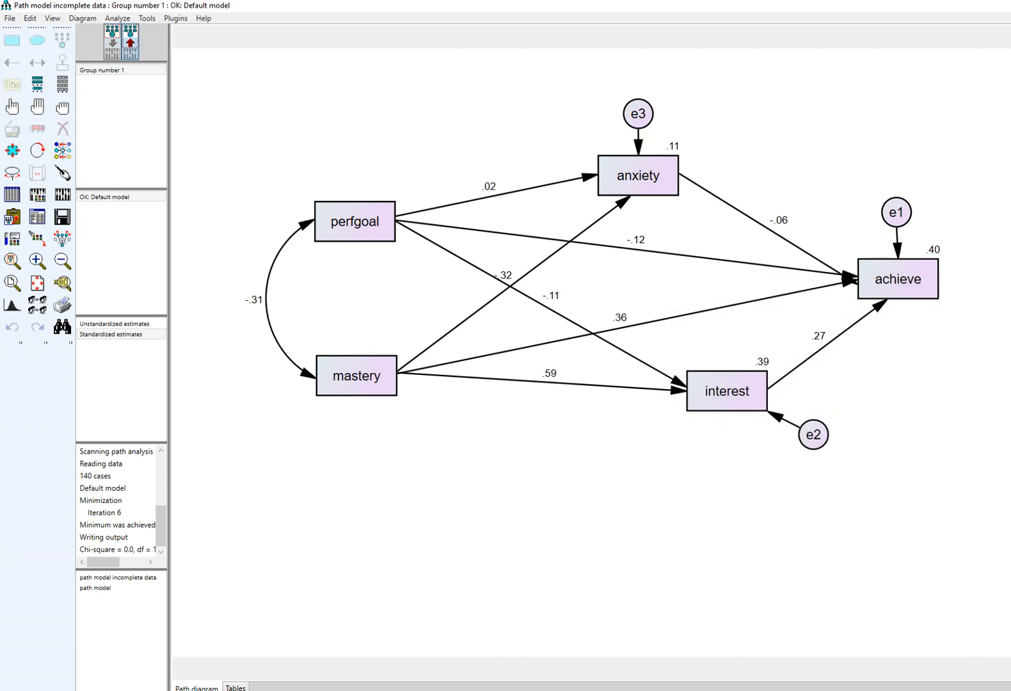
left_click(123, 323)
left_click(124, 334)
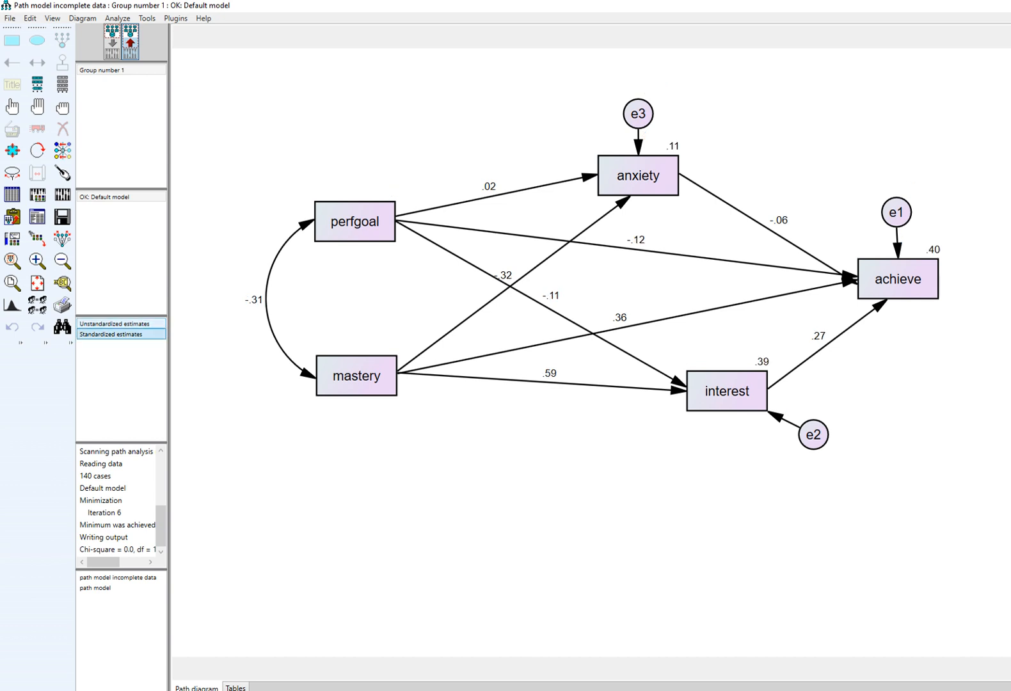
left_click(123, 324)
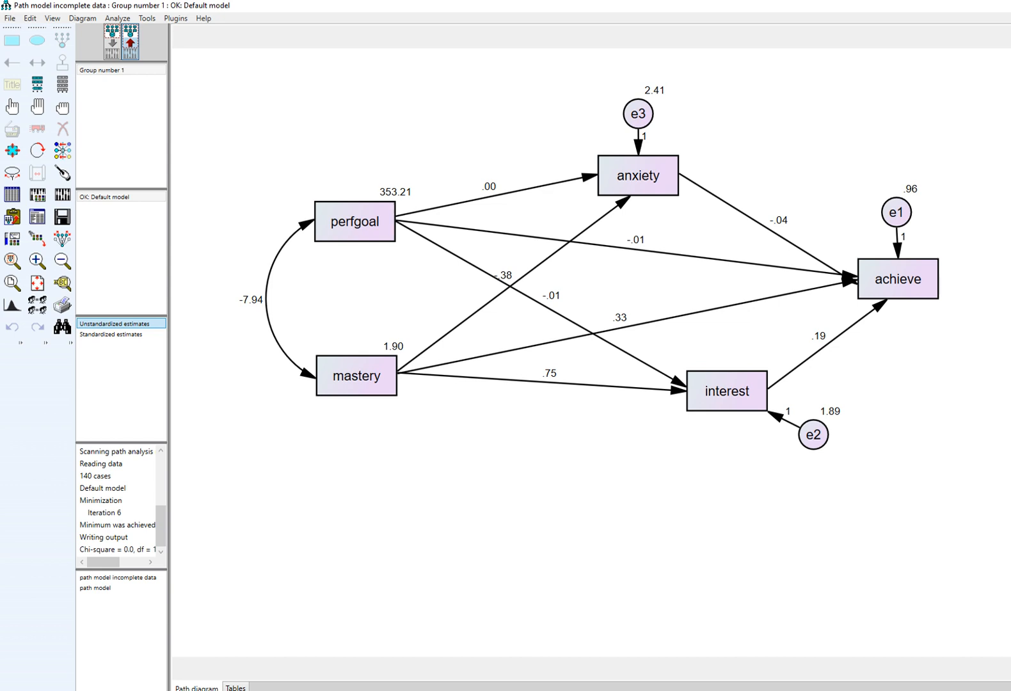
Step: Open the text output and examine the default model's chi-square test, CFI, TLI and RMSEA in the model fit summary
left_click(37, 216)
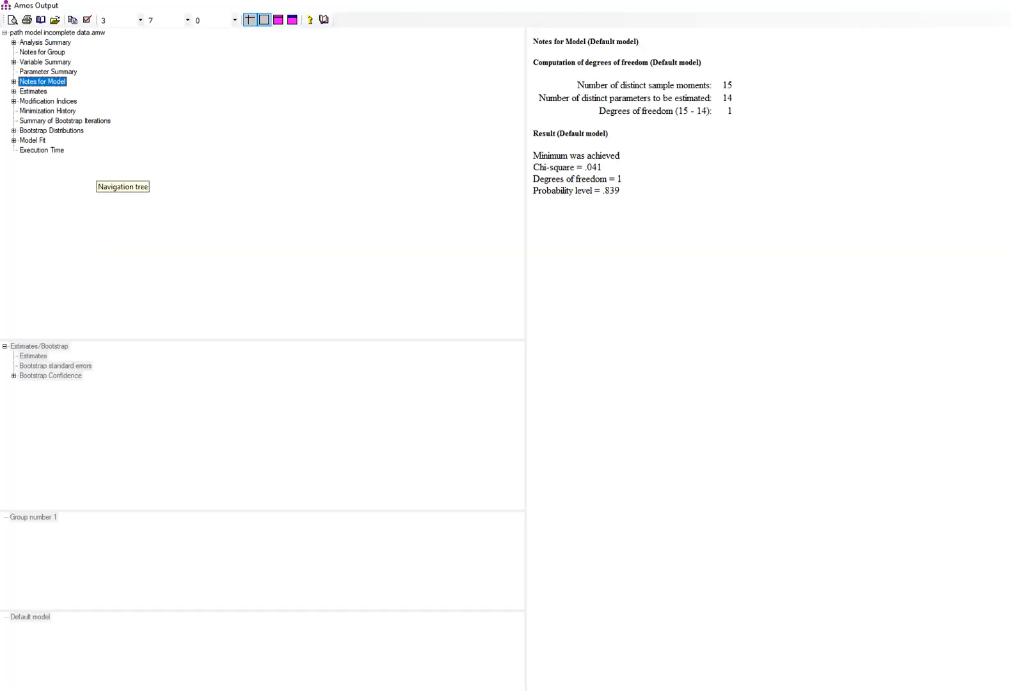
left_click(33, 140)
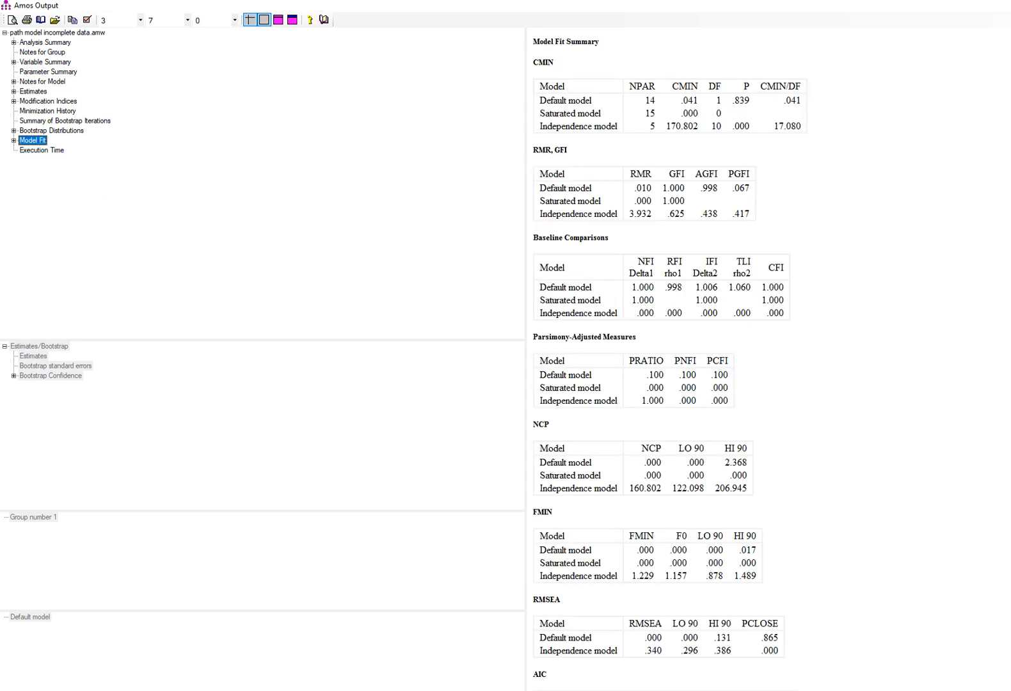
key("alt+Tab")
left_click_drag(682, 110, 763, 107)
left_click_drag(764, 296, 800, 289)
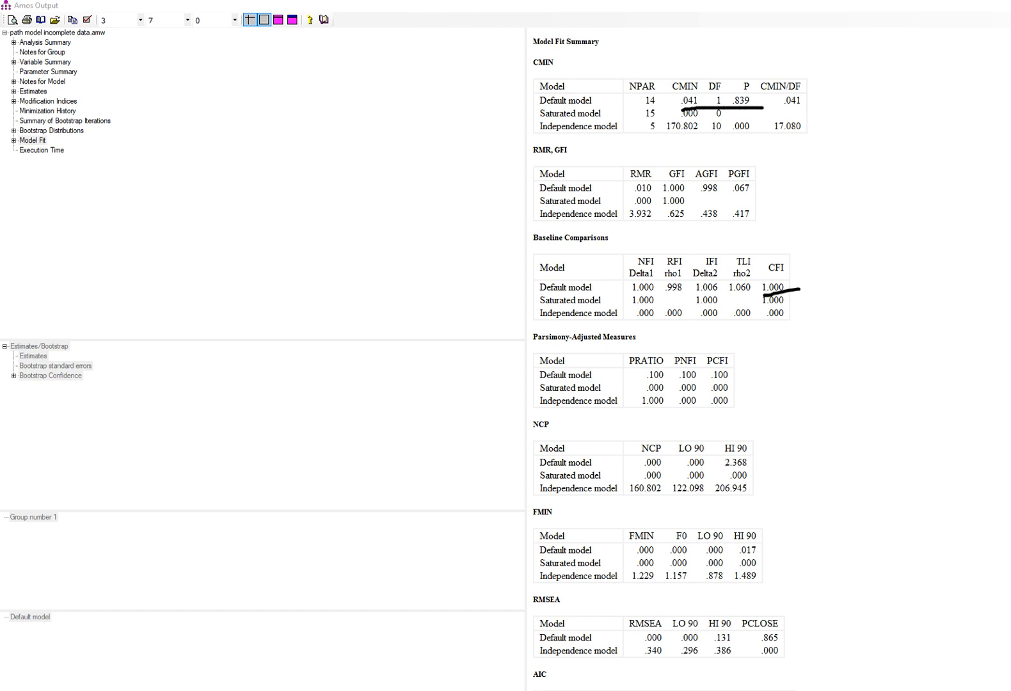
left_click_drag(728, 295, 752, 293)
left_click_drag(647, 644, 673, 646)
key("Escape")
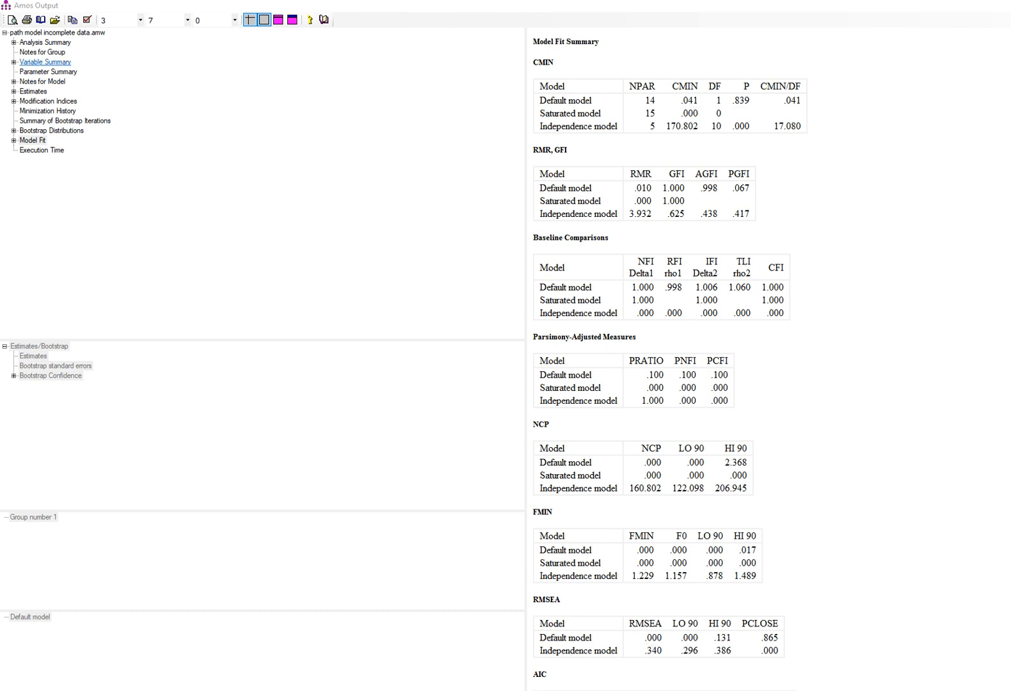
Step: Check the modification indices for the covariances, variances and regression weights of the default model
left_click(49, 101)
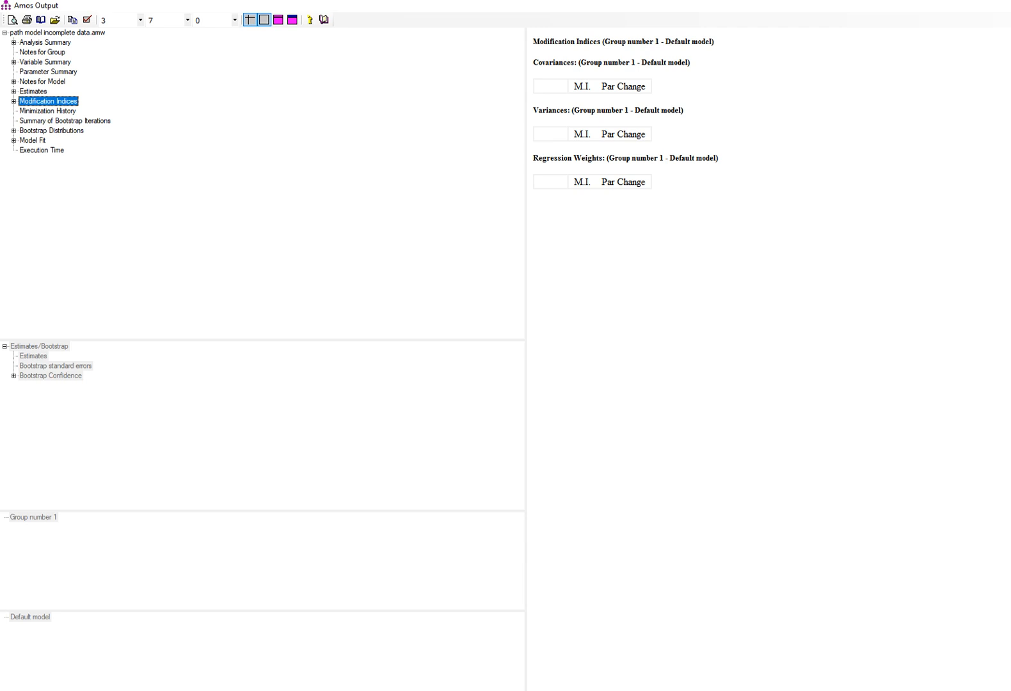
key("alt+Tab")
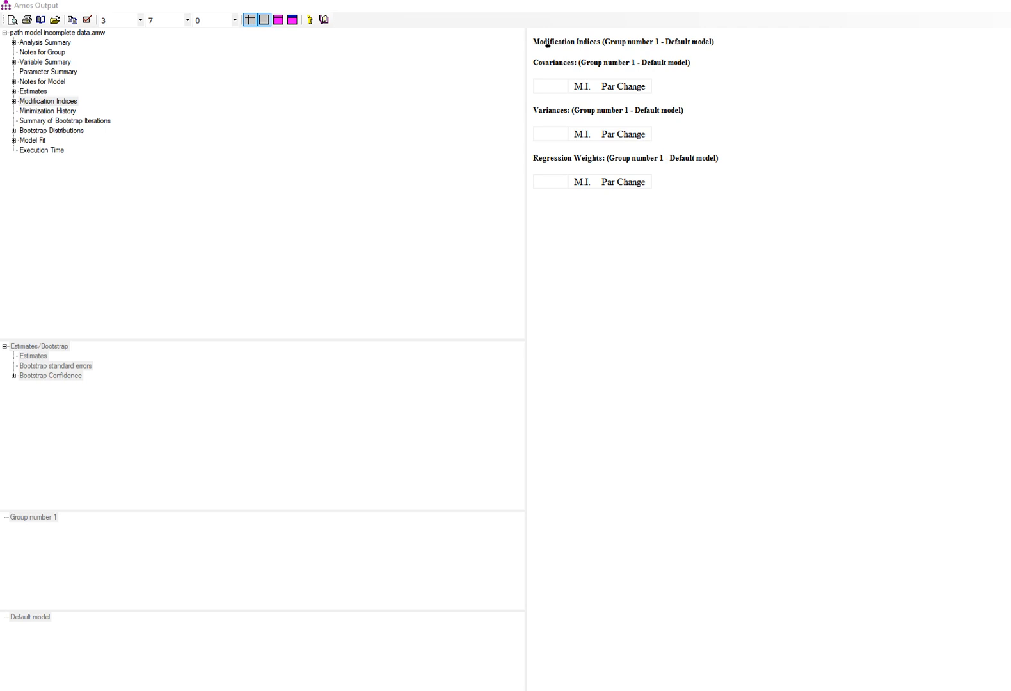
left_click_drag(547, 45, 653, 50)
mouse_move(741, 64)
left_mouse_down()
mouse_move(744, 219)
mouse_move(731, 223)
left_mouse_up()
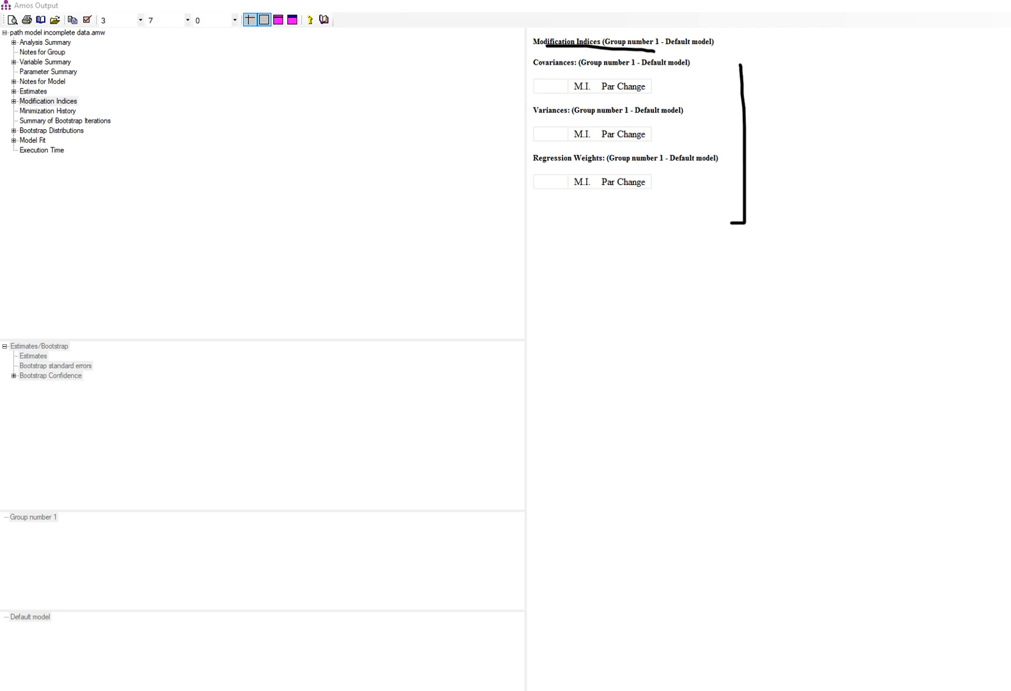
key("Escape")
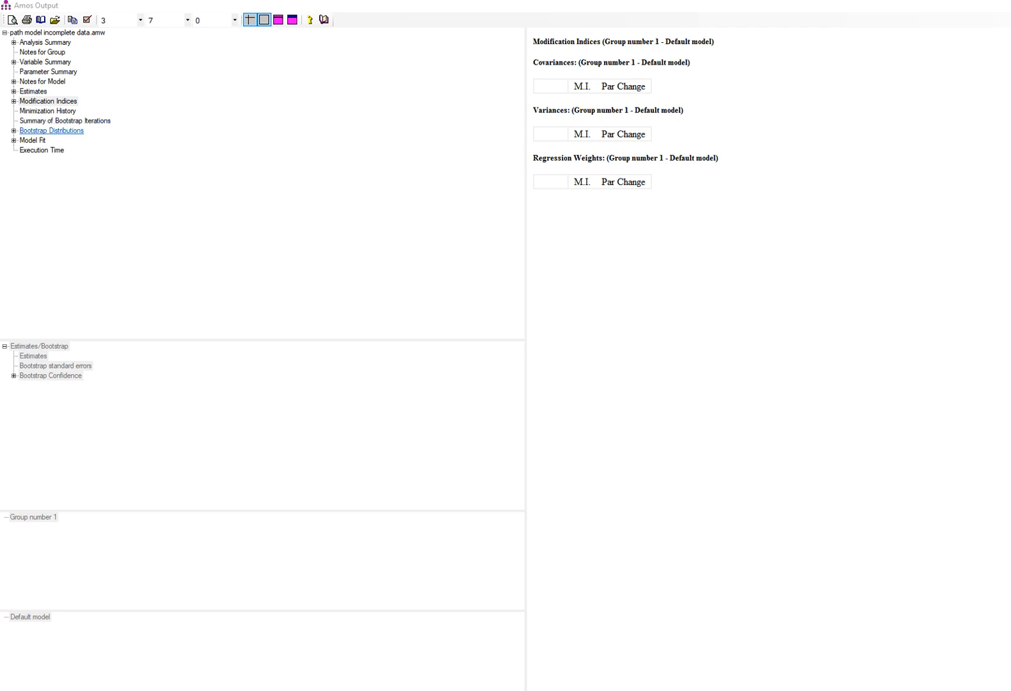
Step: Look over the bootstrap distributions and the maximum likelihood estimates, noting which bootstrap results can be requested for the regression weights
left_click(65, 121)
left_click(51, 130)
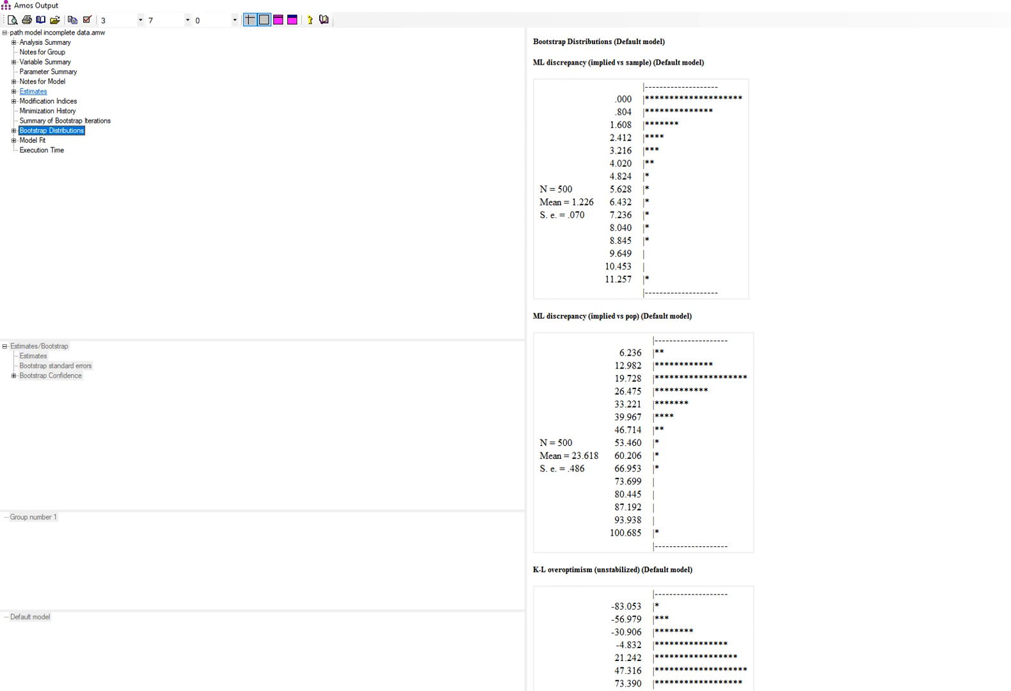
double_click(33, 91)
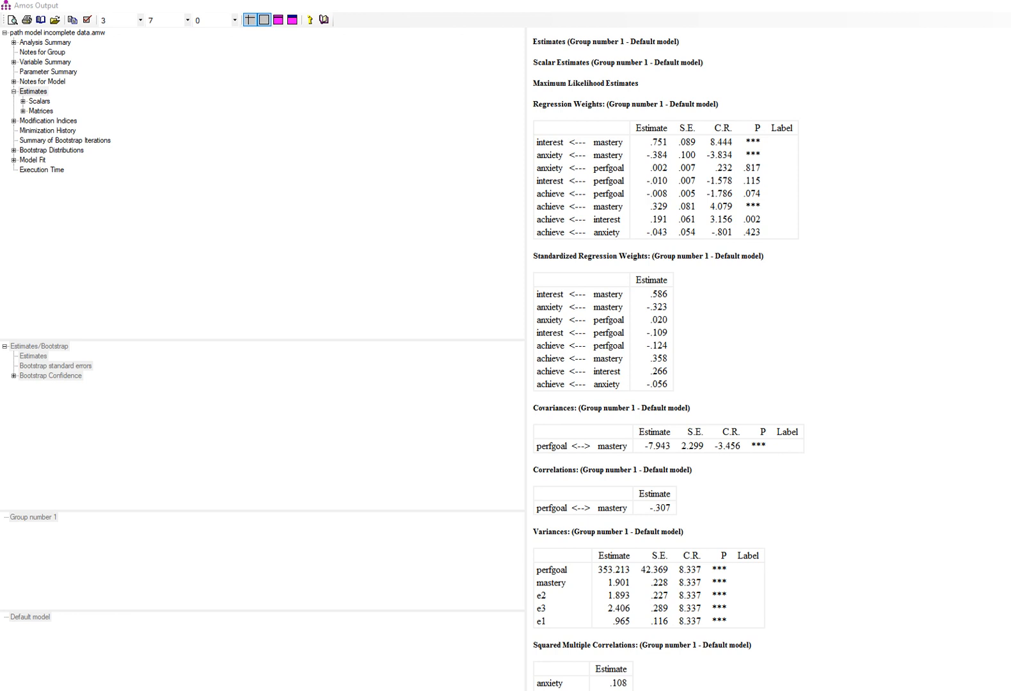
left_click_drag(561, 110, 610, 110)
mouse_move(92, 339)
left_mouse_down()
mouse_move(103, 415)
mouse_move(92, 405)
left_mouse_up()
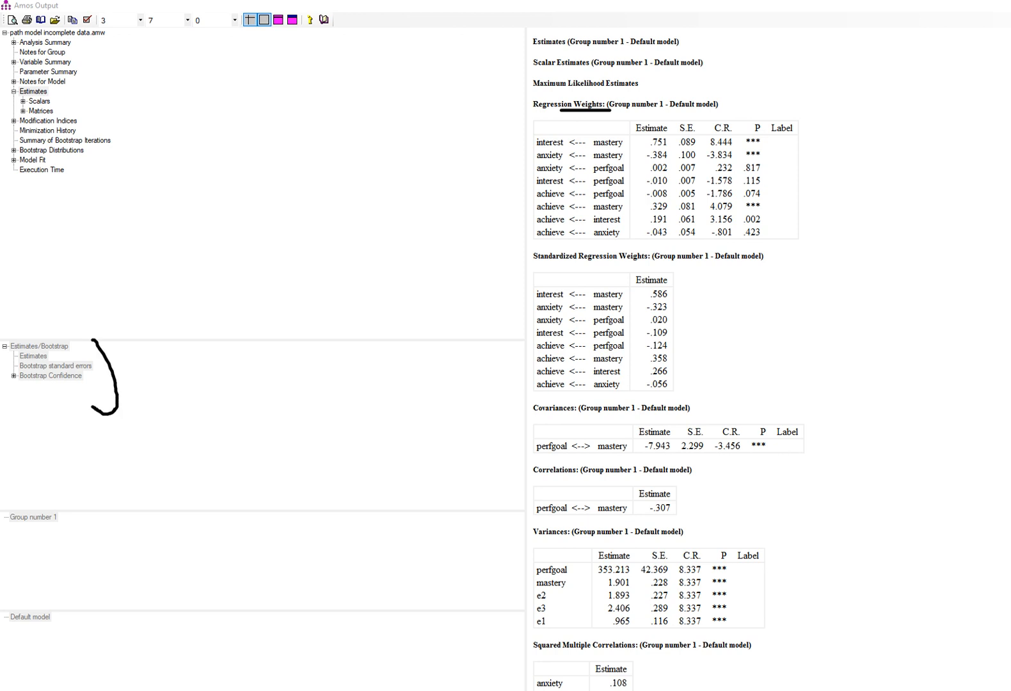
mouse_move(26, 362)
left_mouse_down()
mouse_move(59, 369)
mouse_move(62, 382)
left_mouse_up()
key("Escape")
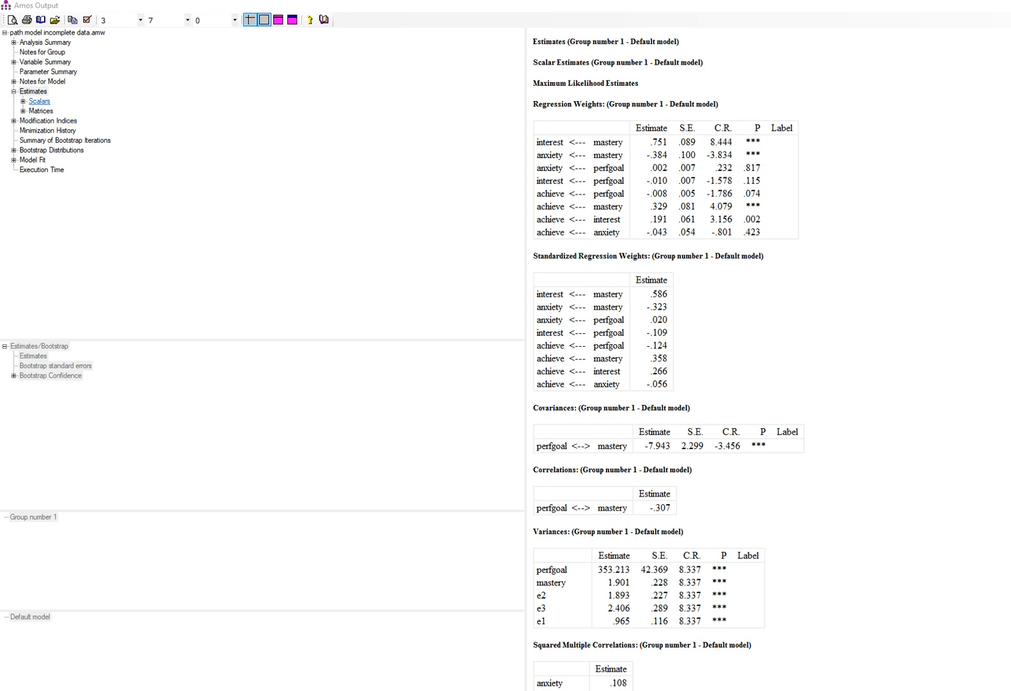
Step: Display the bias-corrected bootstrap confidence intervals for the unstandardized regression weights and examine the path from mastery to interest
left_click(39, 101)
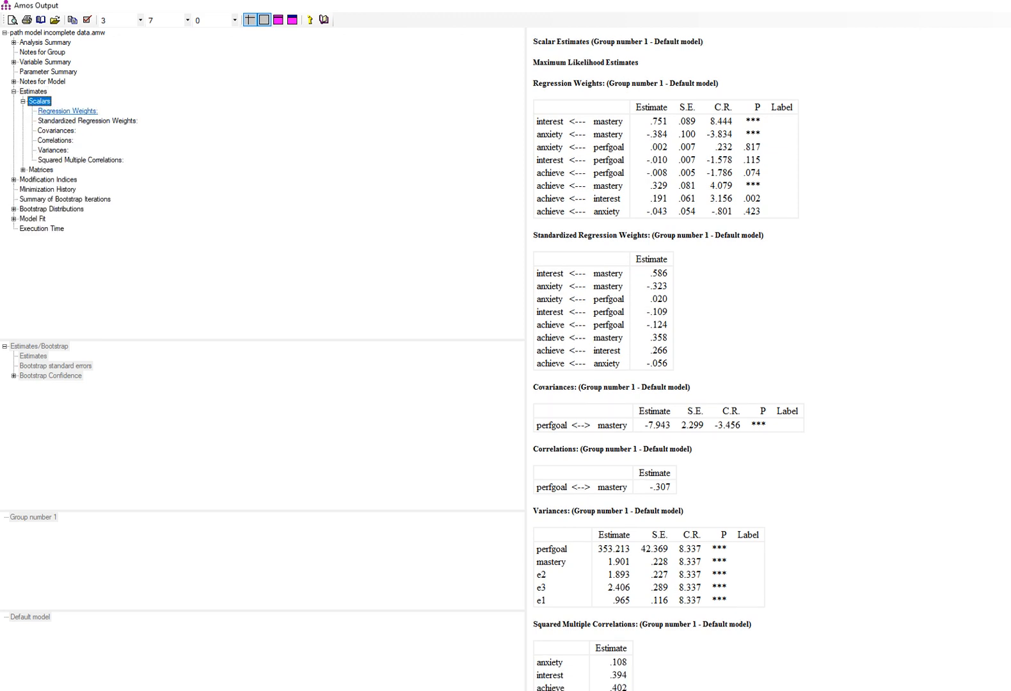
left_click(67, 110)
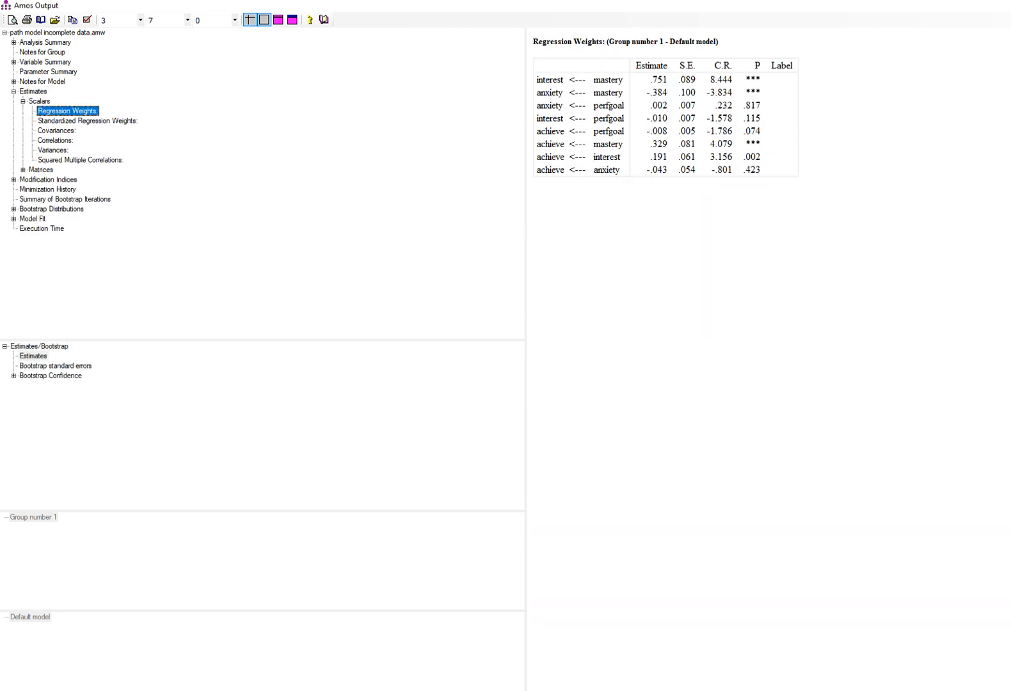
left_click(721, 170)
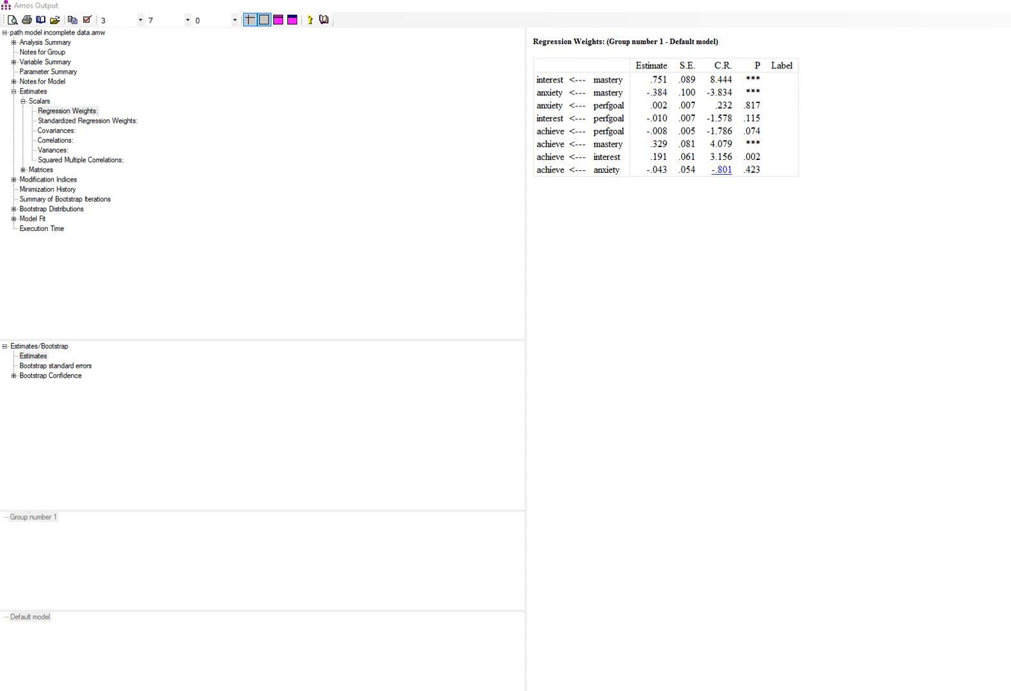
mouse_move(90, 333)
left_mouse_down()
mouse_move(111, 389)
mouse_move(87, 402)
left_mouse_up()
key("ctrl+z")
double_click(50, 375)
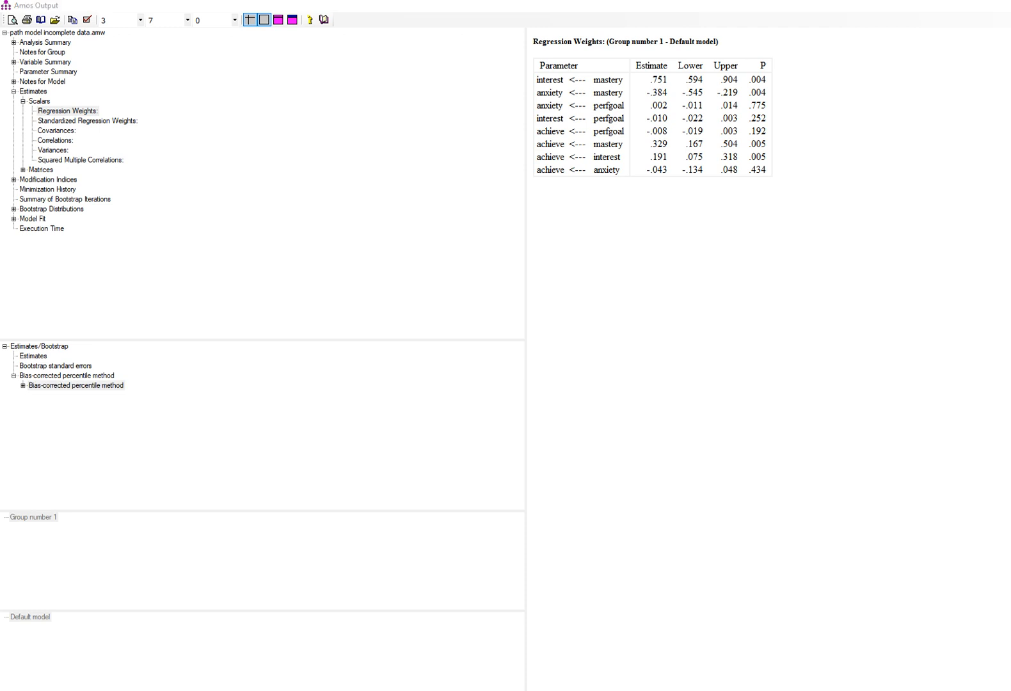
left_click_drag(650, 86, 736, 84)
key("Escape")
Step: Return to the path diagram, set the BC confidence level to 95, and recalculate the estimates
mouse_move(316, 690)
left_click(248, 659)
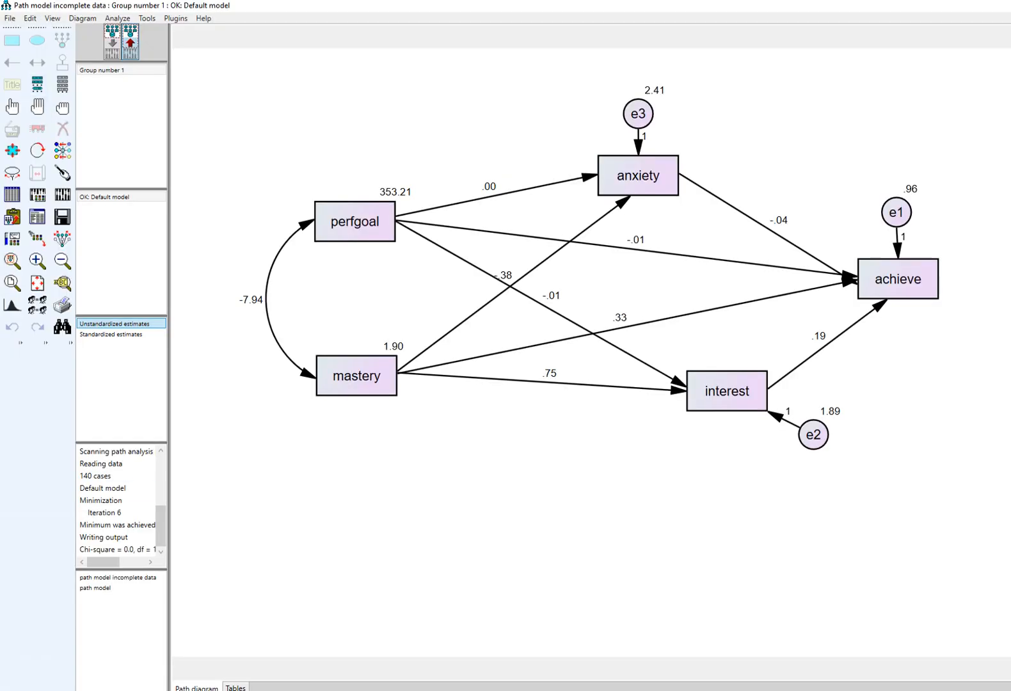
left_click(37, 194)
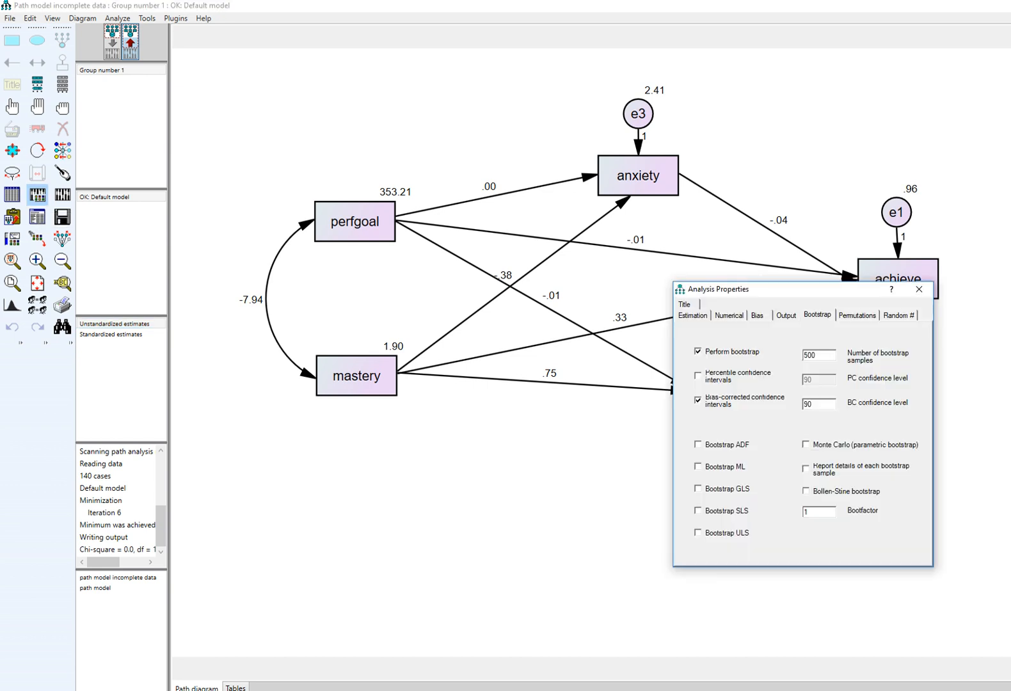
double_click(808, 405)
type("95")
left_click(62, 194)
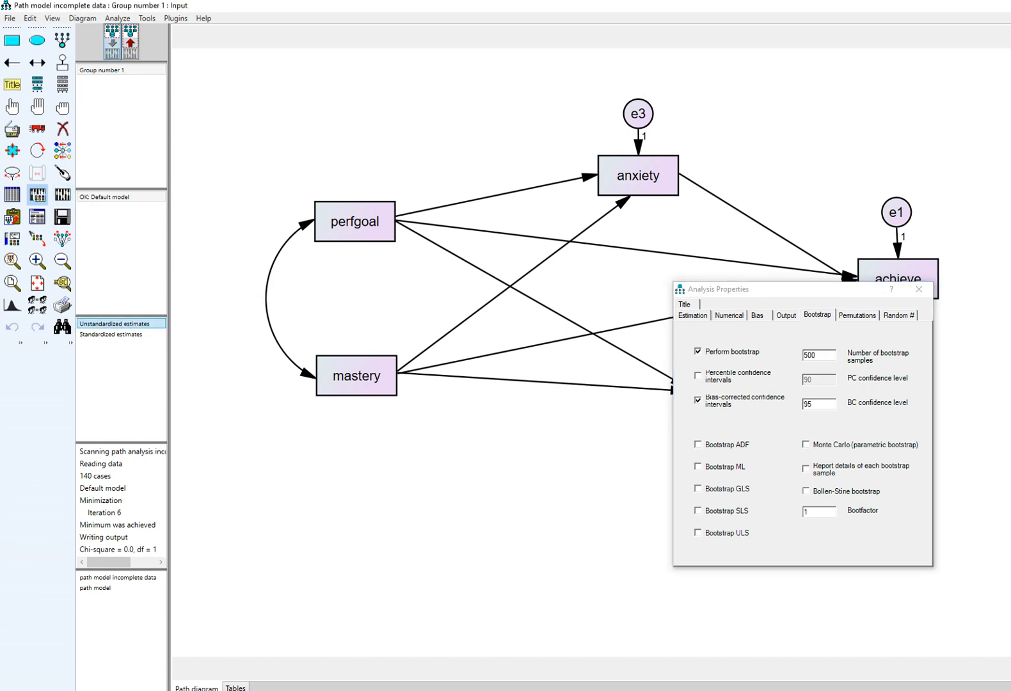
left_click(918, 289)
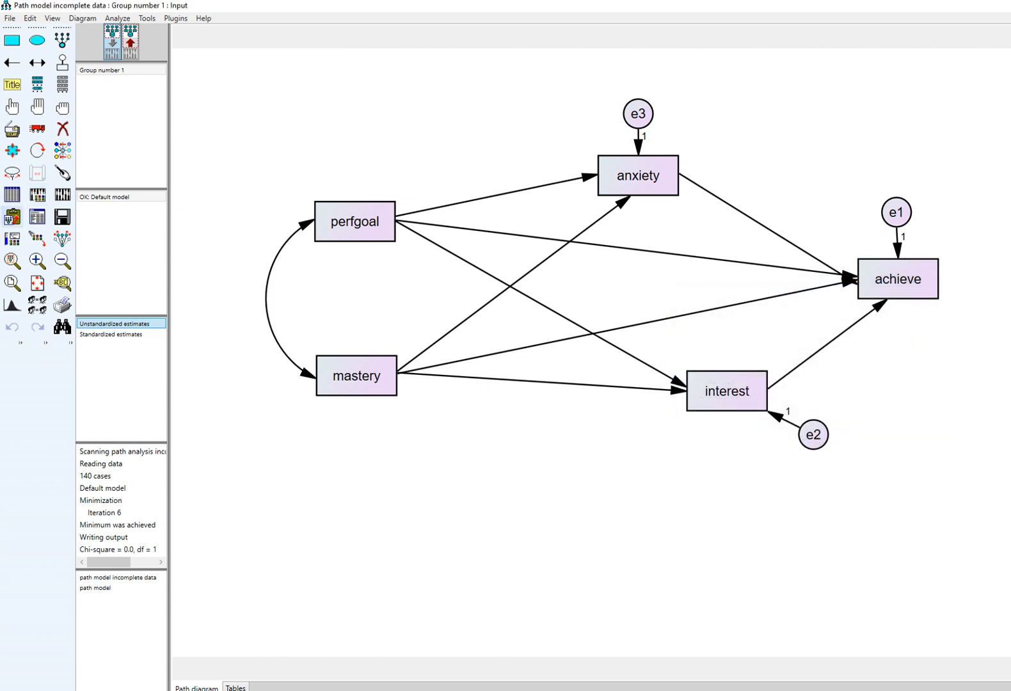
Step: Reopen the text output and examine the 95% bias-corrected bootstrap intervals for the unstandardized regression weights, starting with mastery to interest
left_click(37, 216)
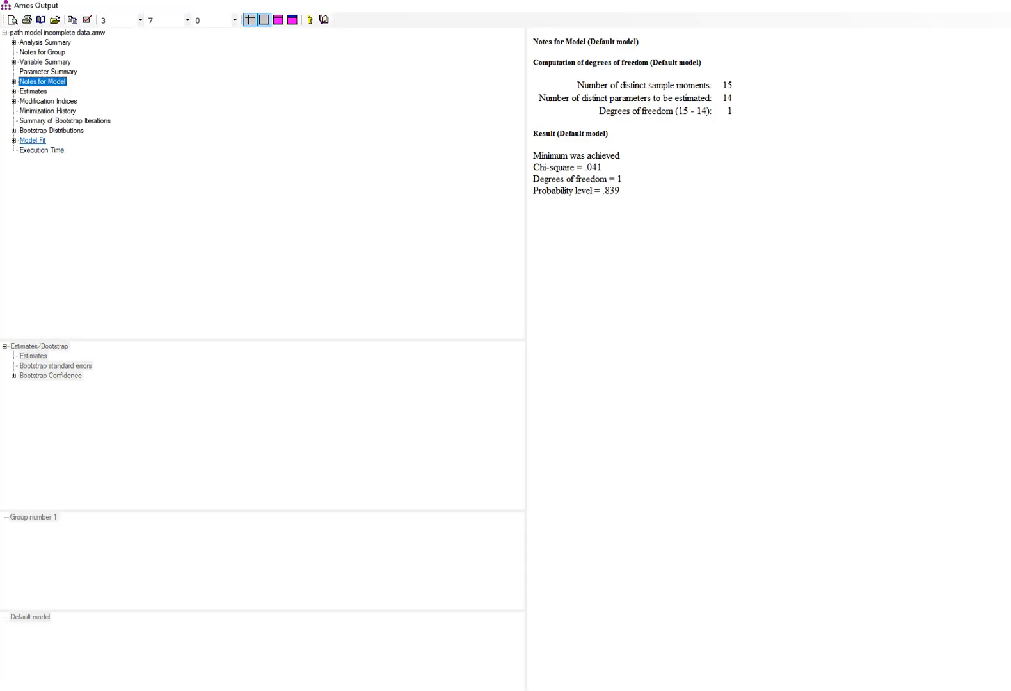
double_click(33, 91)
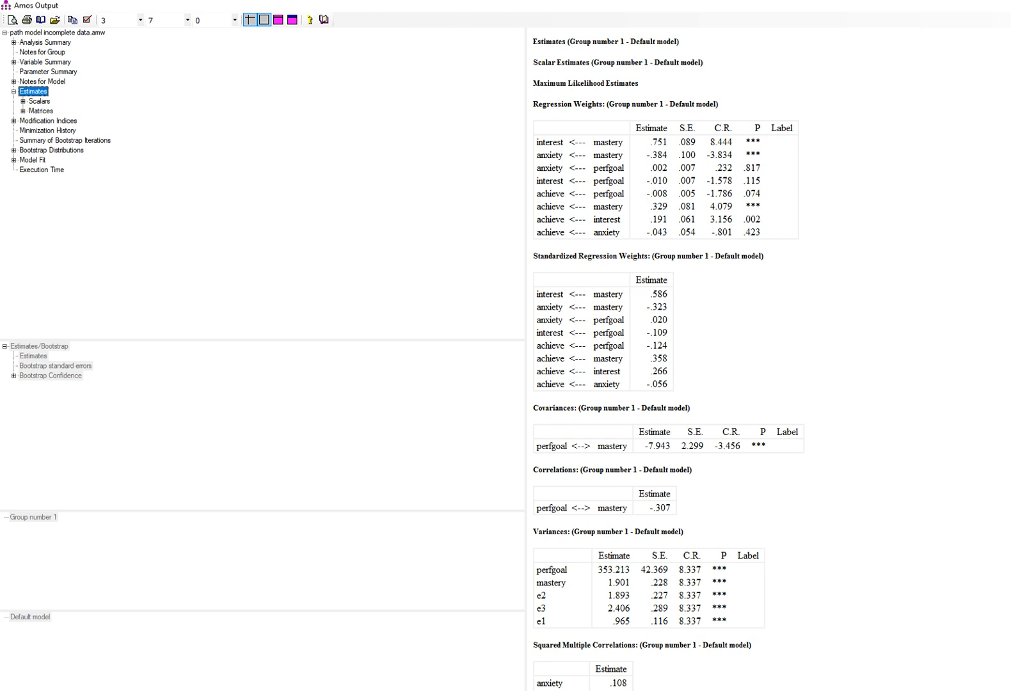
left_click(39, 102)
double_click(39, 101)
left_click(67, 111)
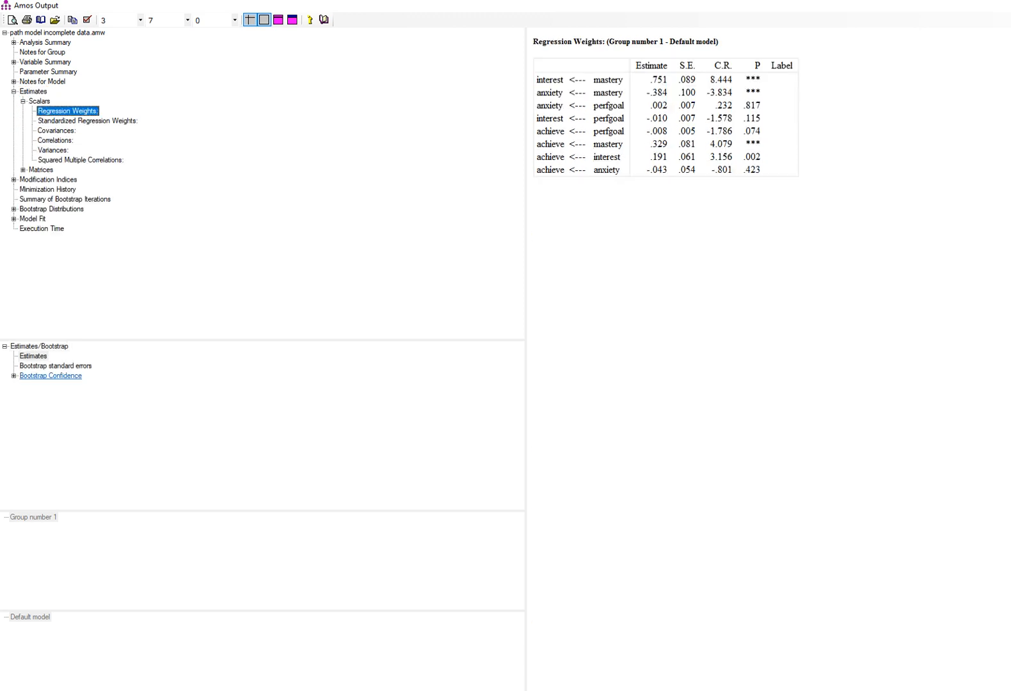
double_click(51, 376)
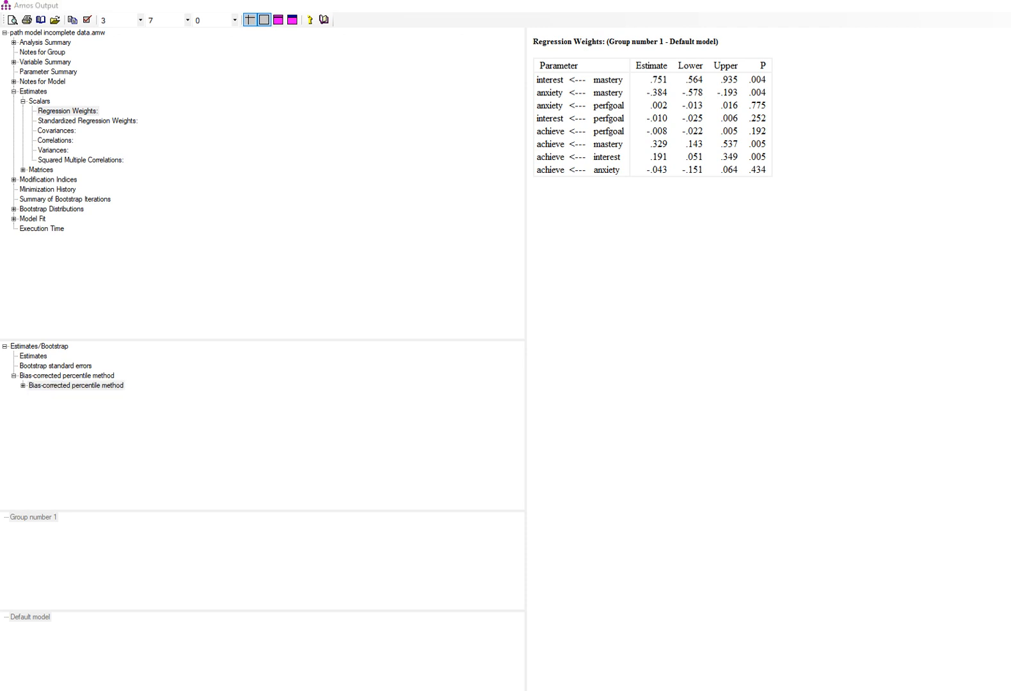
left_click_drag(686, 83, 743, 85)
mouse_move(667, 67)
left_mouse_down()
mouse_move(643, 74)
mouse_move(661, 85)
mouse_move(673, 73)
left_mouse_up()
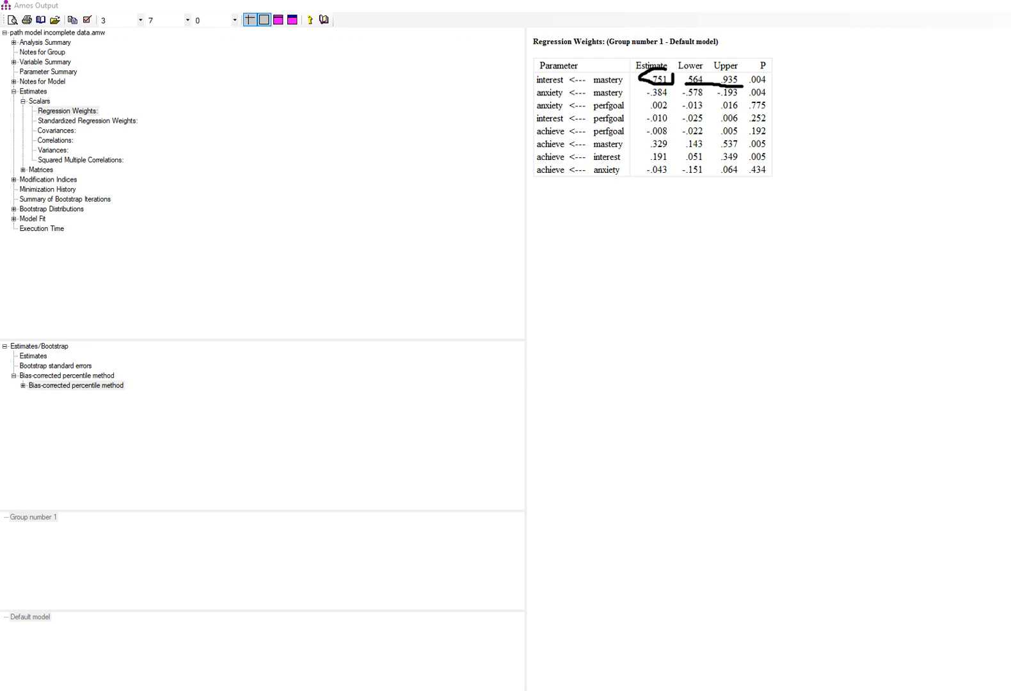
key("Escape")
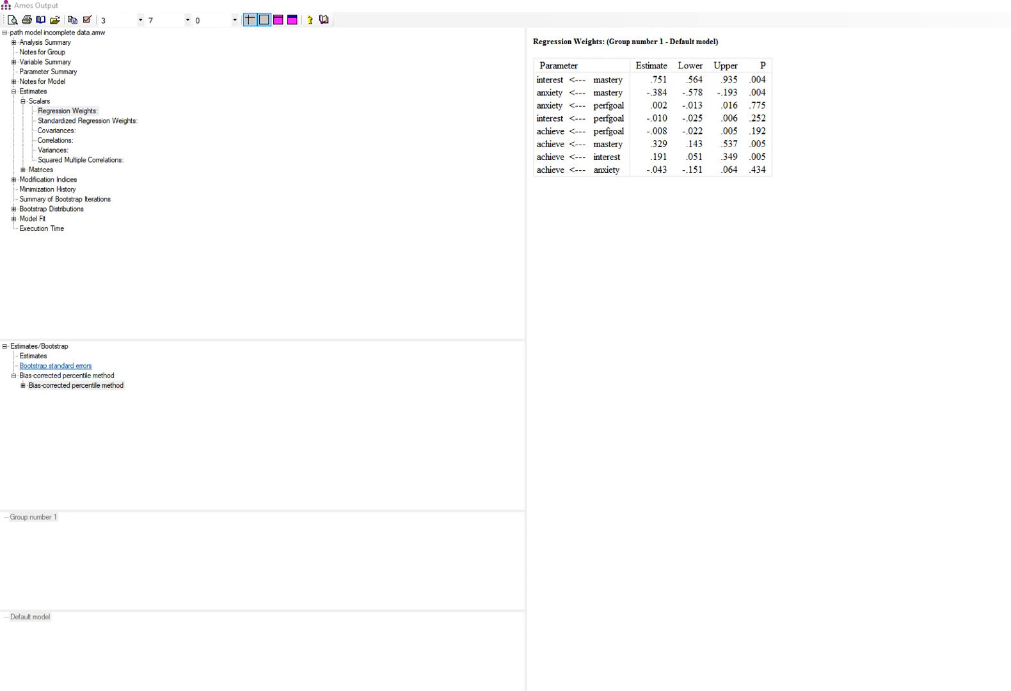
Step: View the bootstrap standard errors for the regression weights and the bias-corrected confidence intervals for the standardized regression weights
left_click(56, 366)
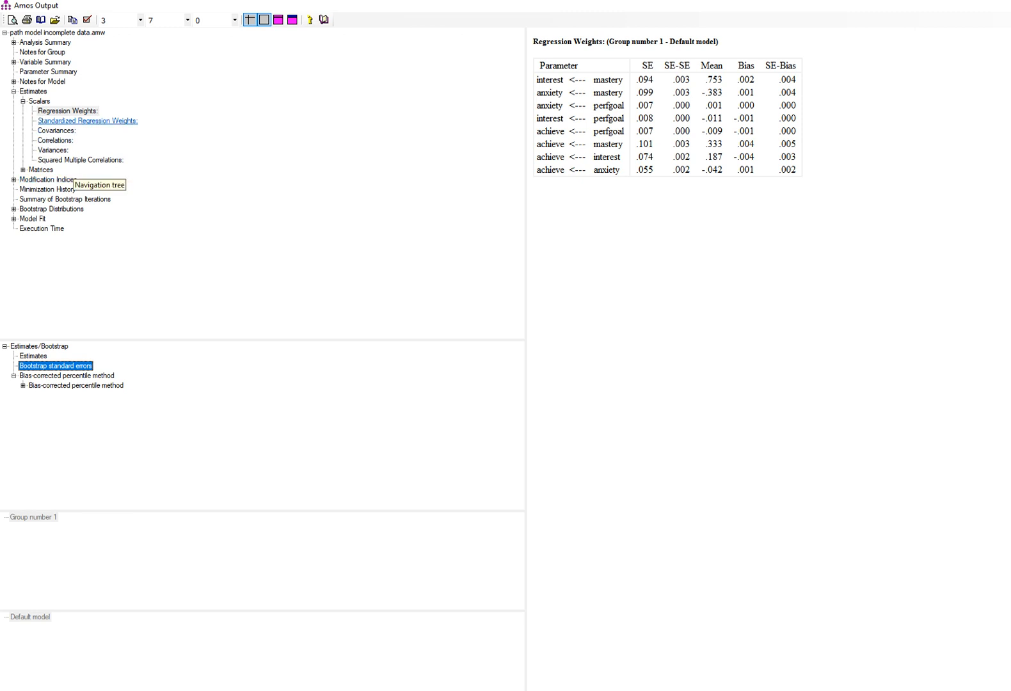
left_click(88, 121)
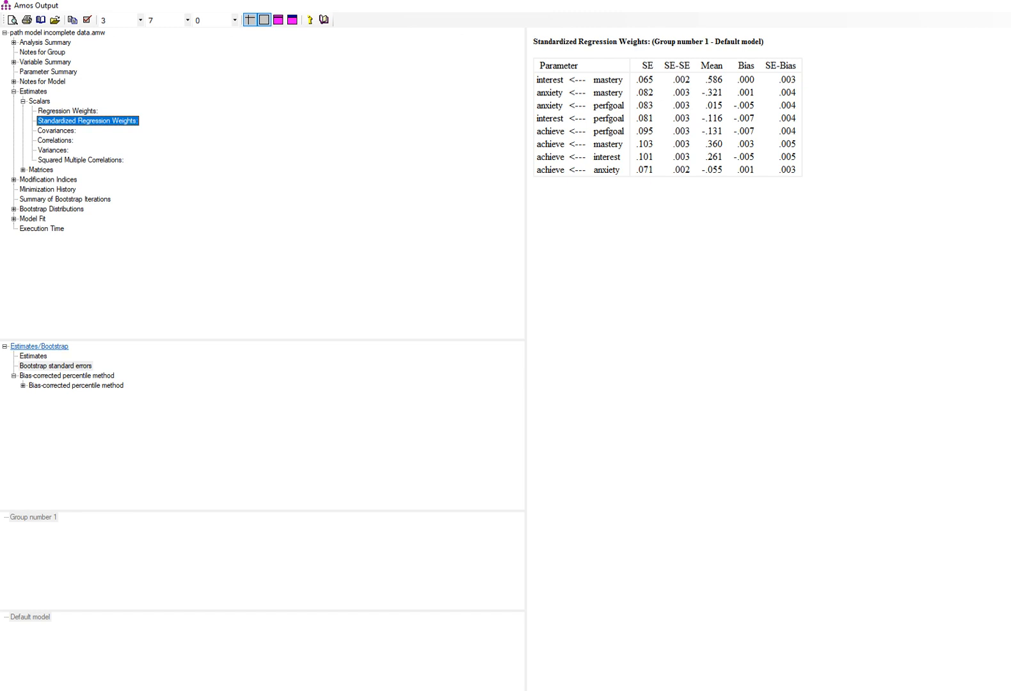
left_click(76, 386)
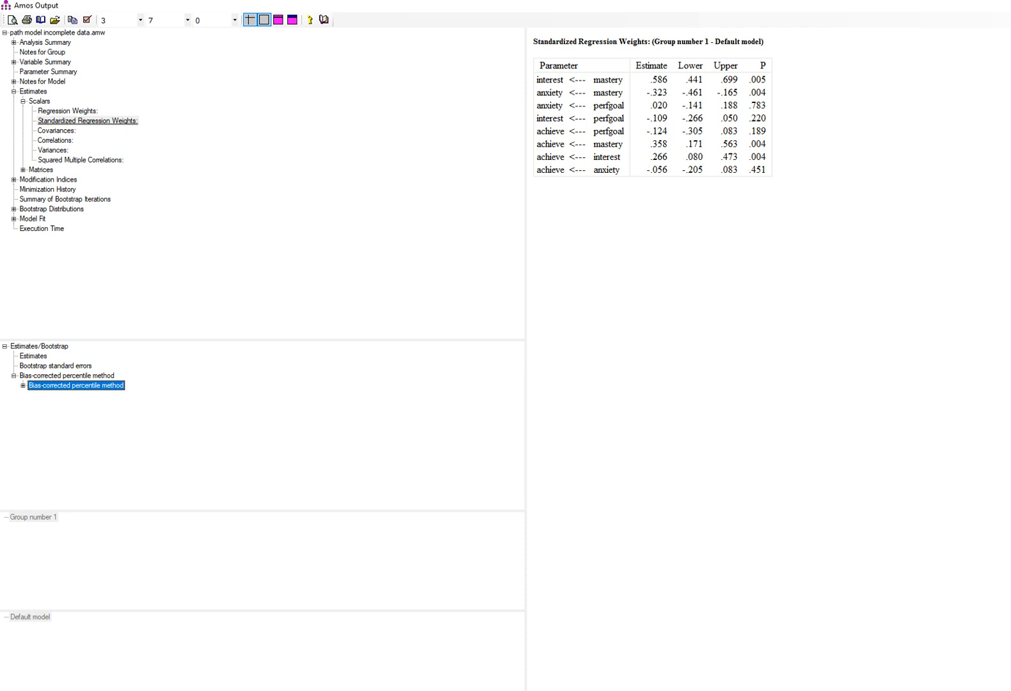
Step: View the bias-corrected results for the covariances, correlations and squared multiple correlations, and open the indirect effects matrix
left_click(56, 130)
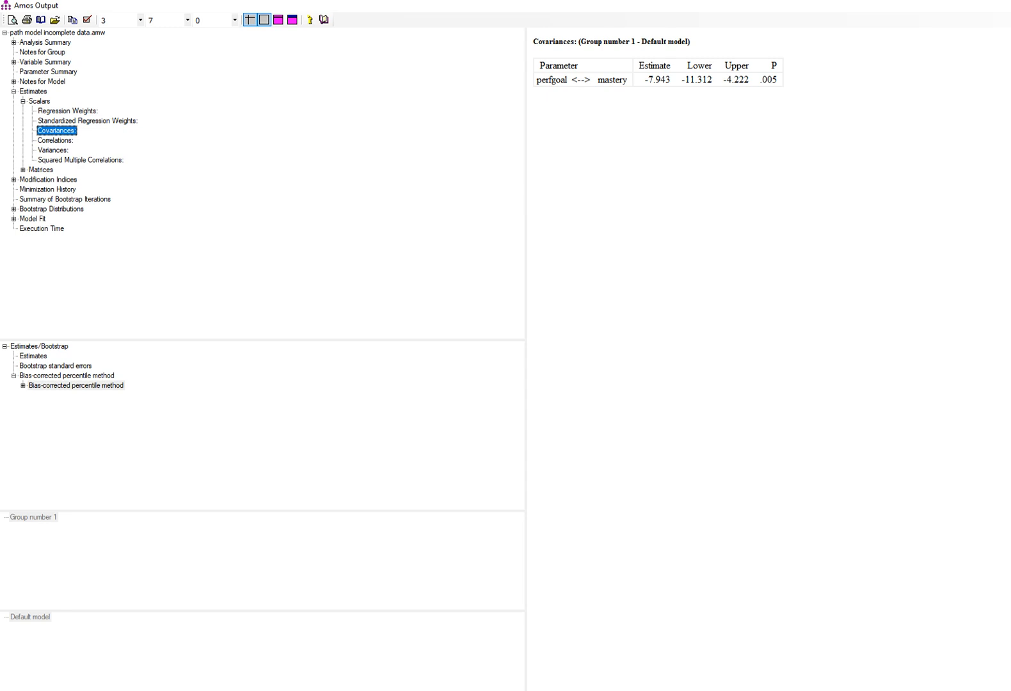
left_click(55, 140)
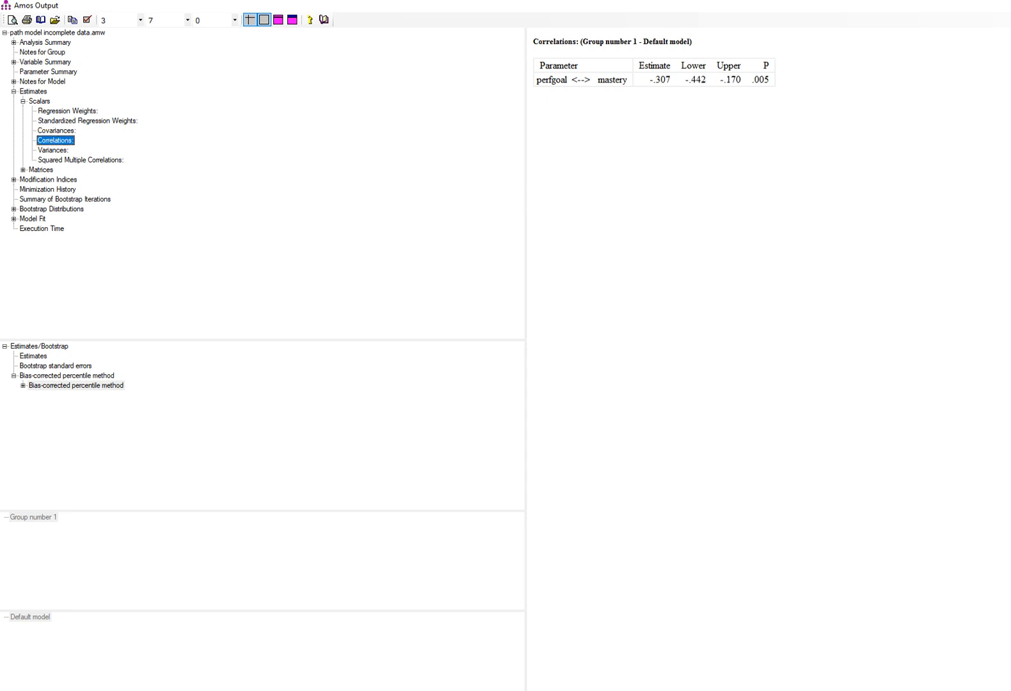
left_click(81, 160)
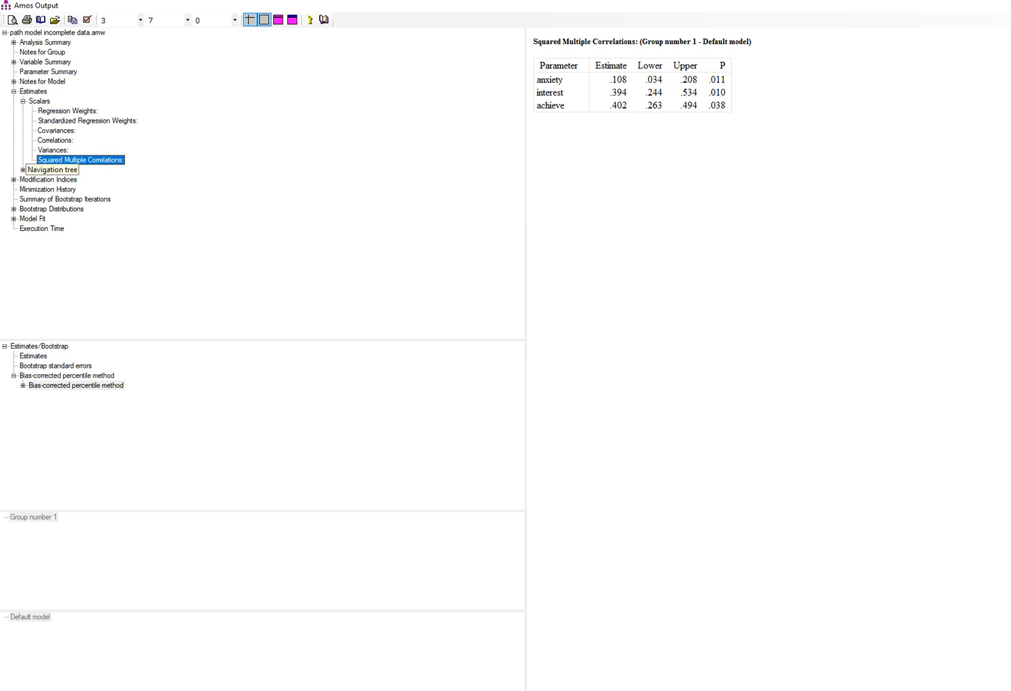
double_click(41, 170)
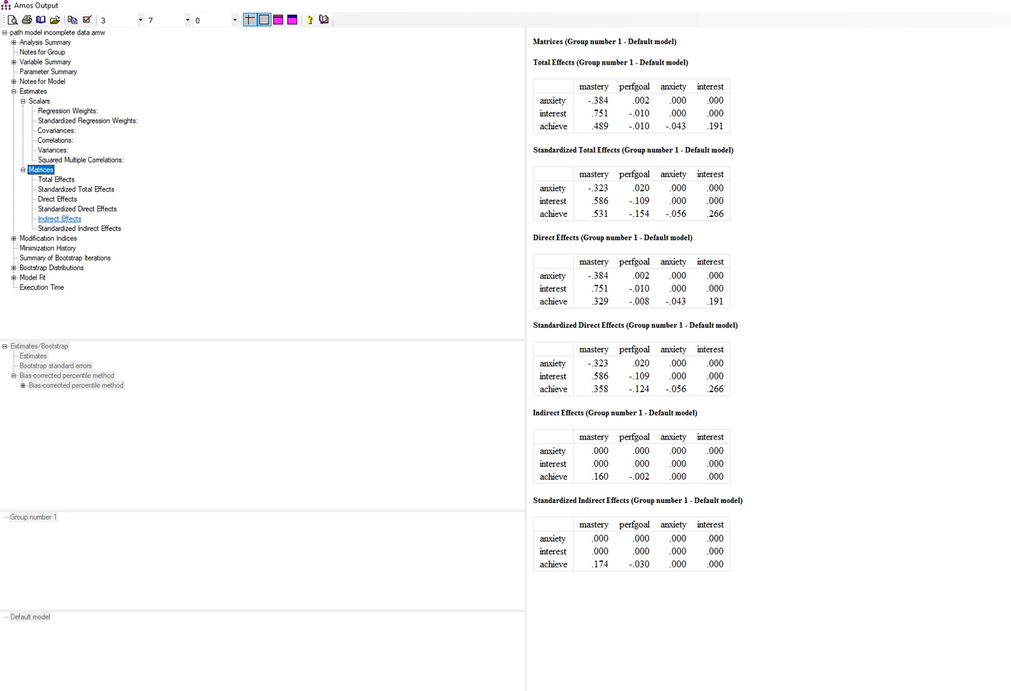
left_click(59, 219)
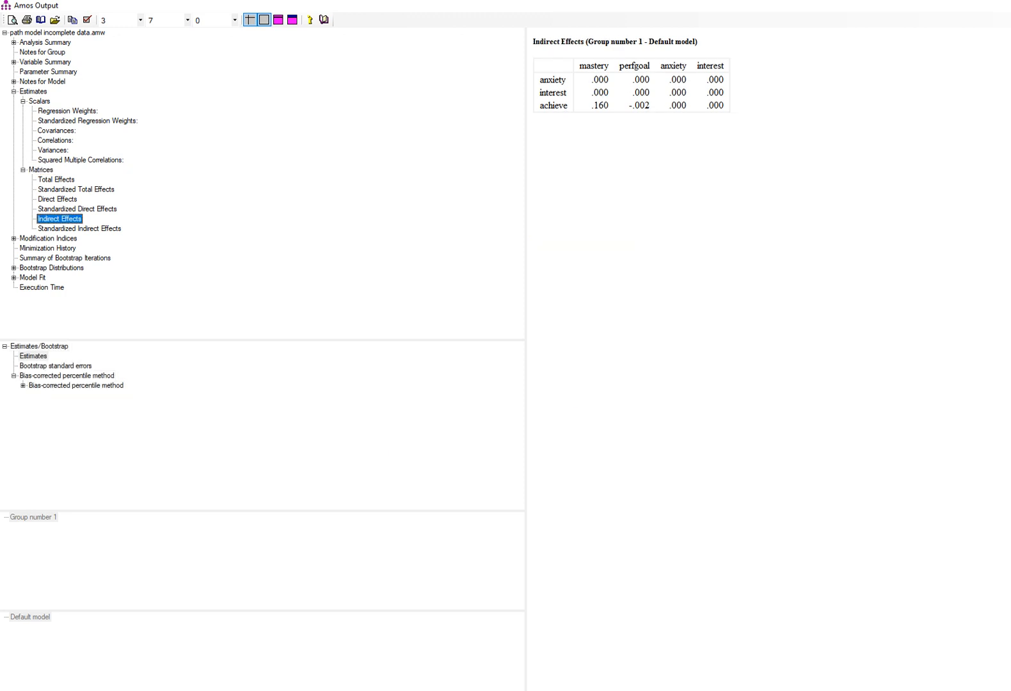
Step: Return to the path diagram and trace the indirect paths from mastery to achieve through interest and through anxiety
left_click(316, 690)
left_click(249, 660)
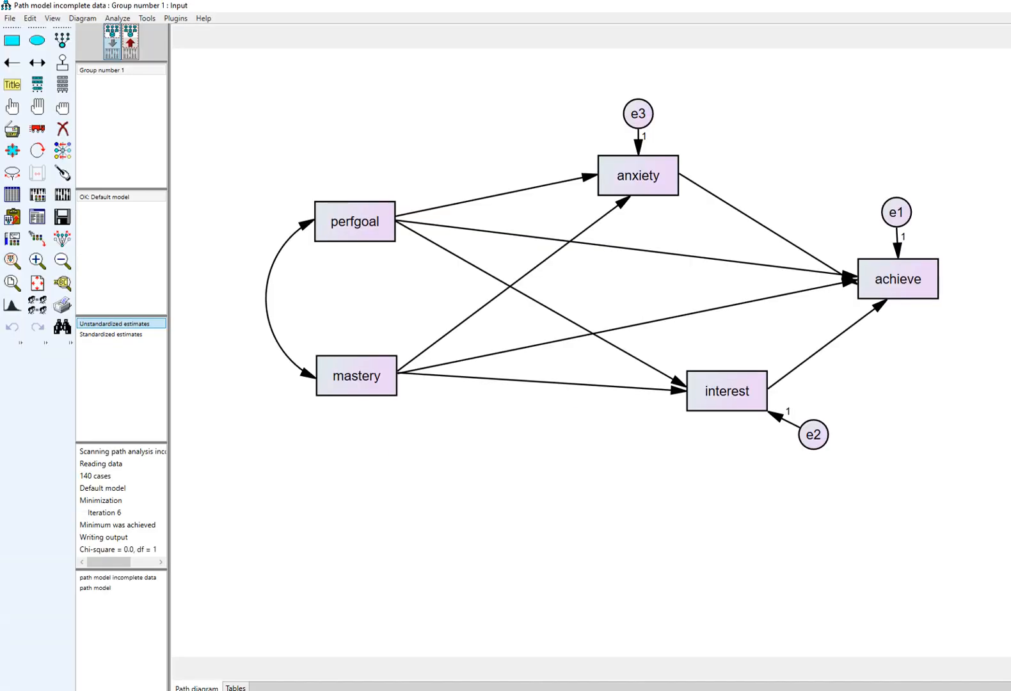
left_click(316, 690)
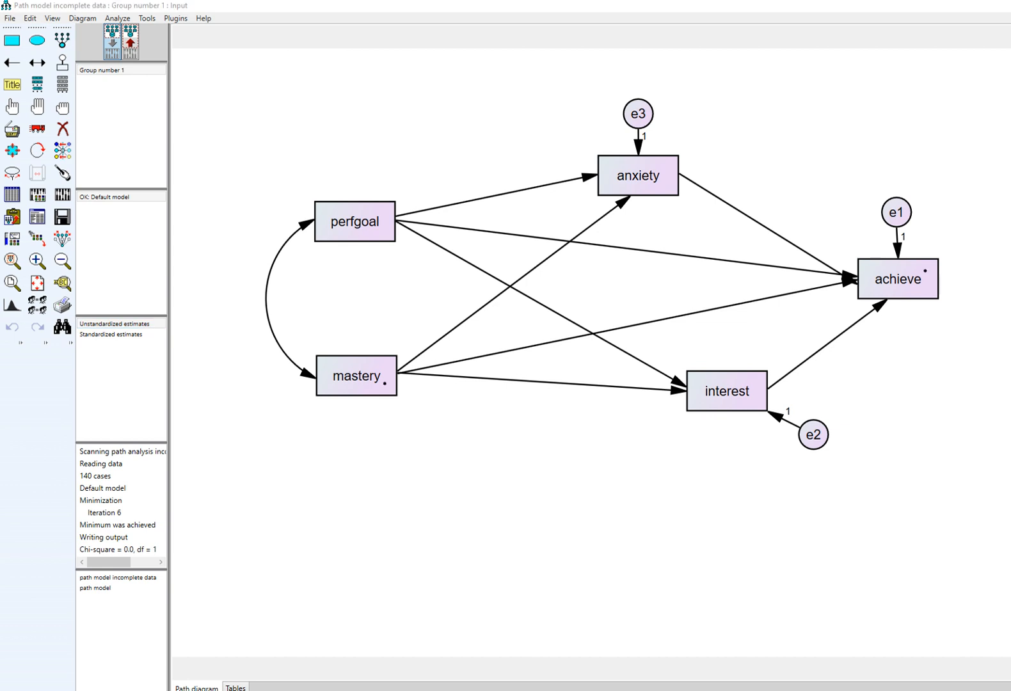
mouse_move(394, 374)
left_mouse_down()
mouse_move(706, 399)
mouse_move(831, 343)
mouse_move(886, 300)
left_mouse_up()
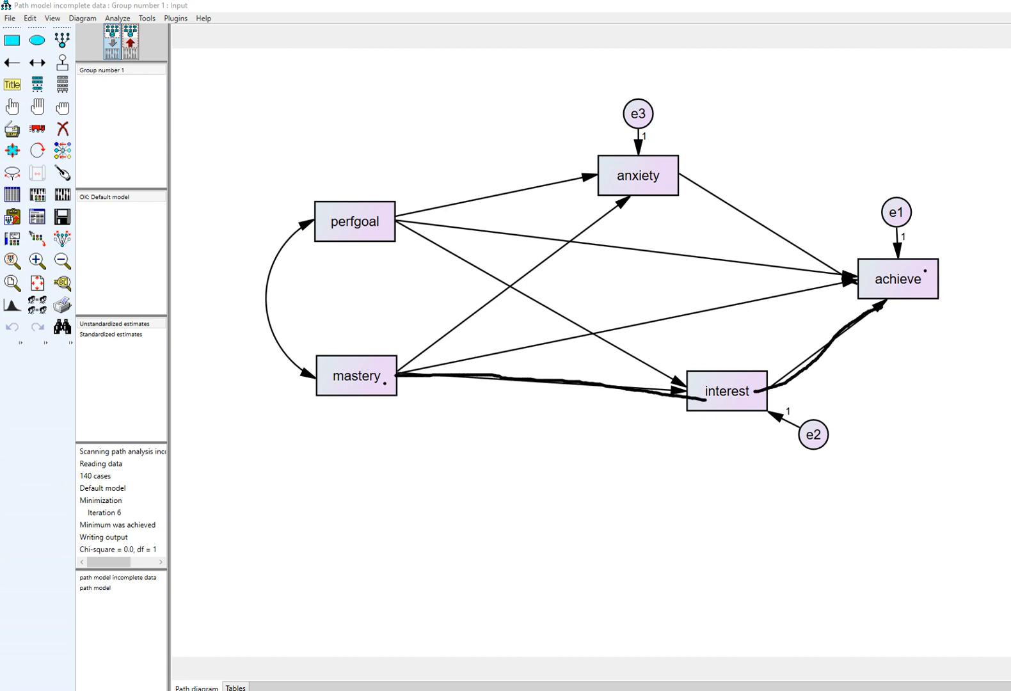
mouse_move(397, 370)
left_mouse_down()
mouse_move(557, 264)
mouse_move(637, 193)
mouse_move(688, 187)
mouse_move(883, 288)
left_mouse_up()
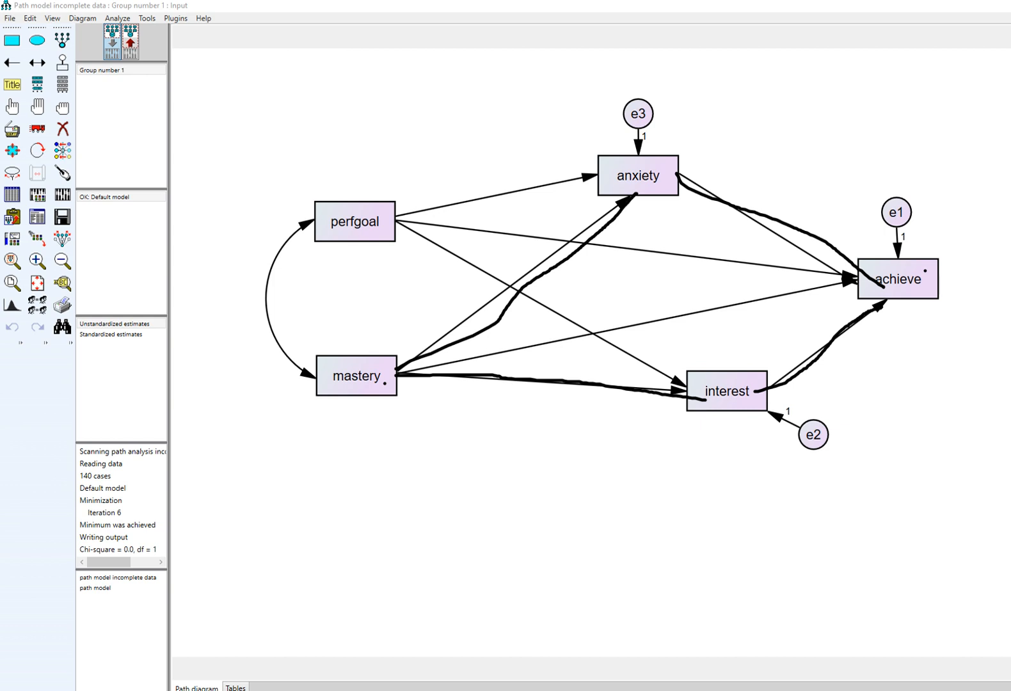
Step: Write TIE below the diagram and letter the four traced path segments, starting with a for mastery to anxiety
mouse_move(483, 492)
left_mouse_down()
mouse_move(484, 509)
mouse_move(474, 491)
mouse_move(510, 501)
mouse_move(506, 492)
mouse_move(519, 489)
mouse_move(519, 502)
mouse_move(533, 500)
mouse_move(545, 477)
mouse_move(548, 497)
left_mouse_up()
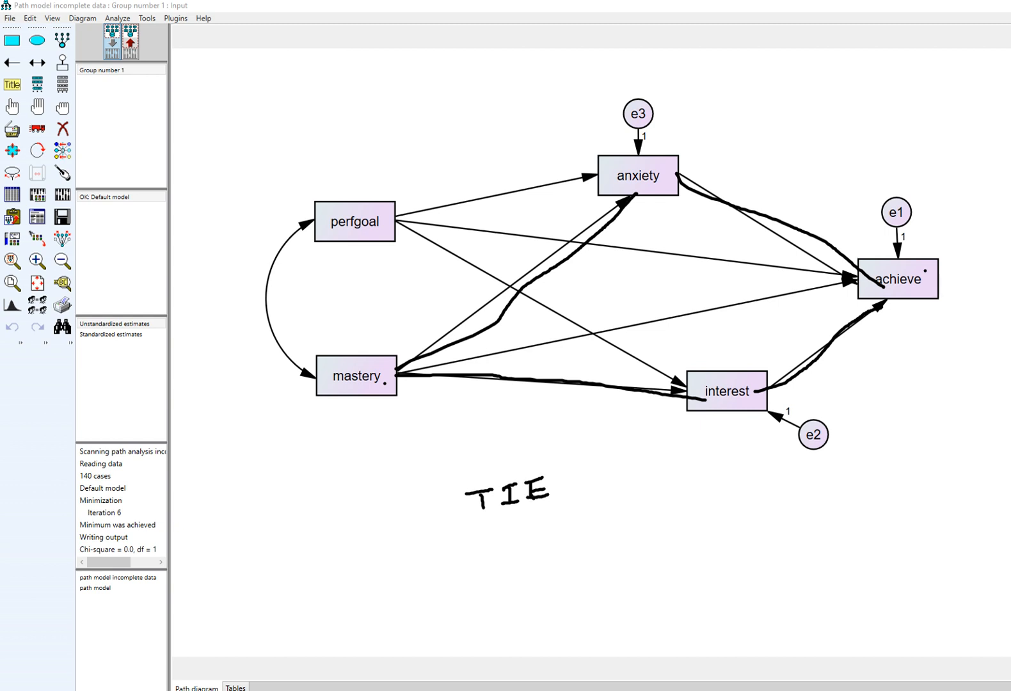
mouse_move(573, 215)
left_mouse_down()
mouse_move(568, 222)
mouse_move(586, 226)
left_mouse_up()
mouse_move(766, 163)
left_mouse_down()
mouse_move(783, 179)
mouse_move(768, 181)
left_mouse_up()
left_click_drag(564, 397, 558, 406)
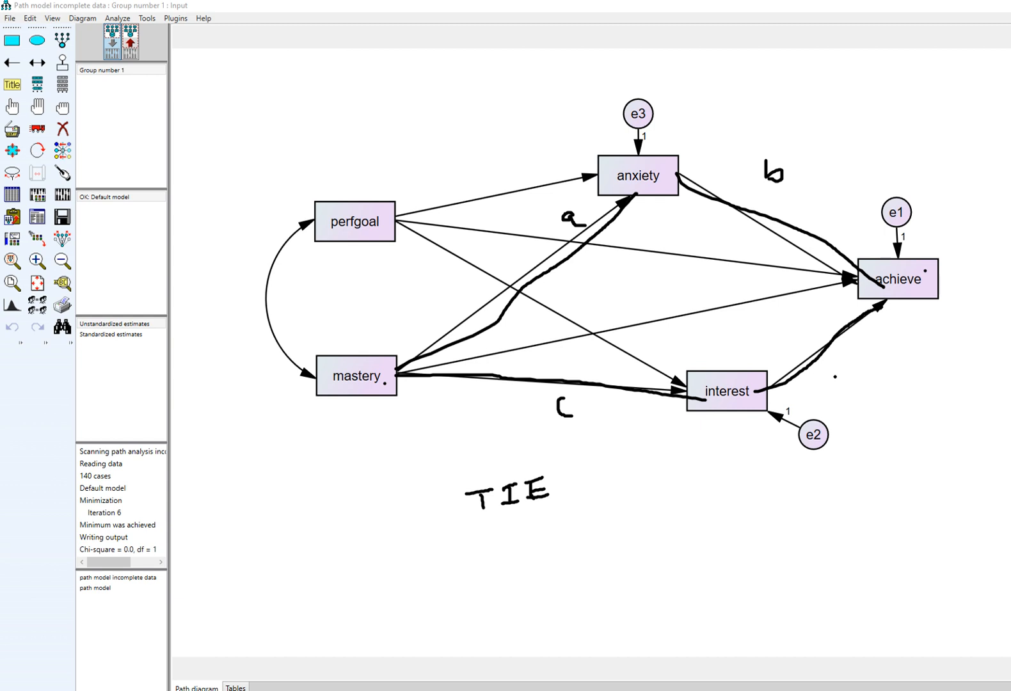
mouse_move(834, 376)
left_mouse_down()
mouse_move(821, 382)
mouse_move(834, 382)
left_mouse_up()
left_click_drag(838, 362, 835, 406)
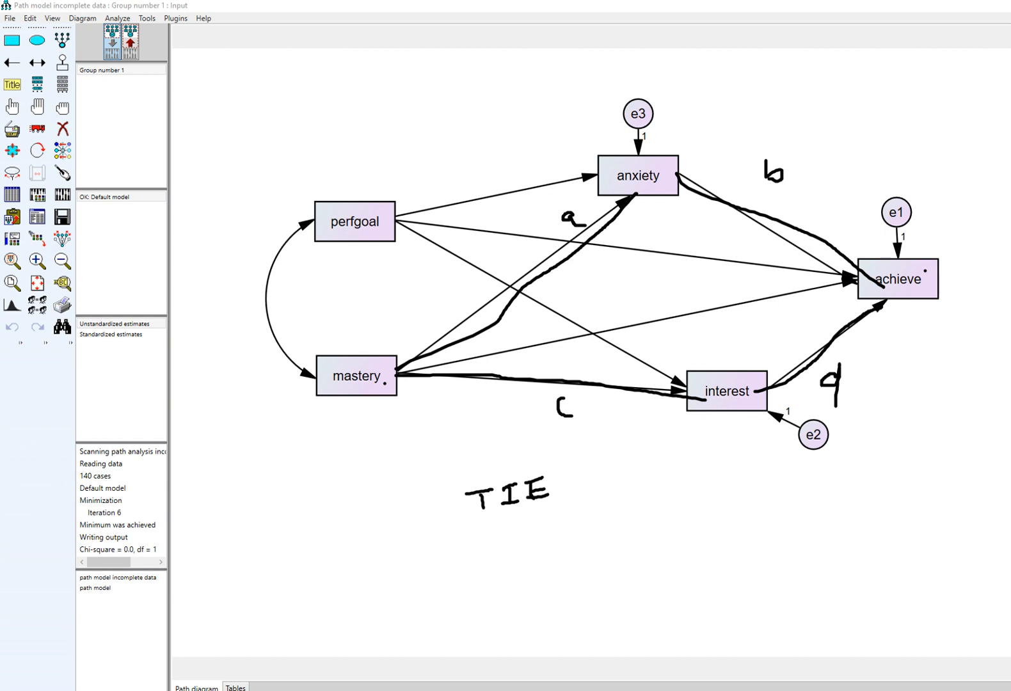
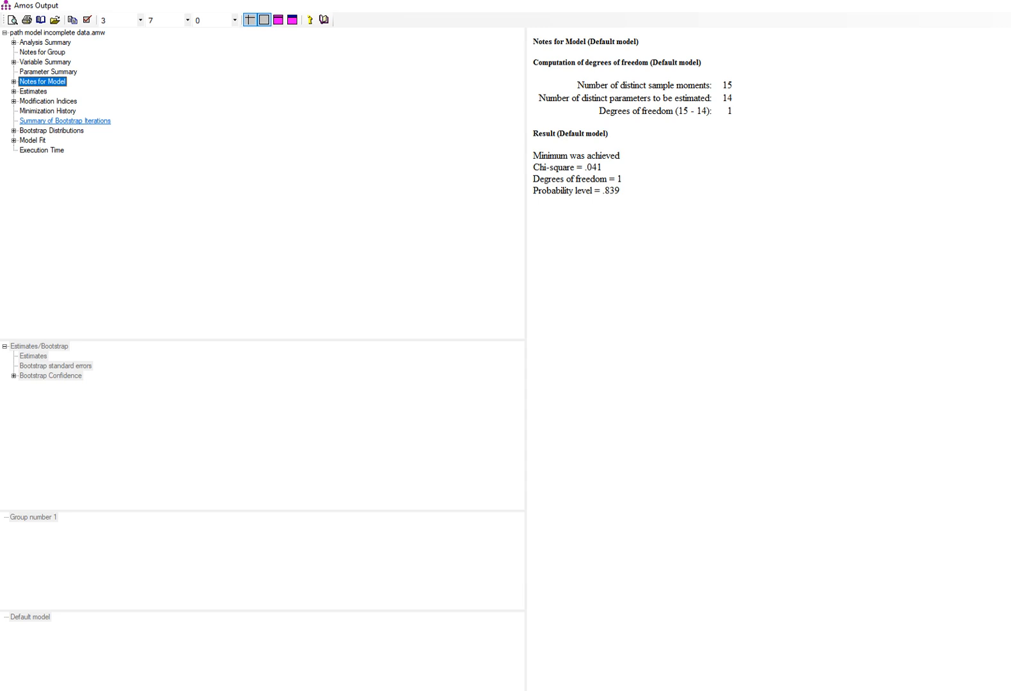
Step: Display the unstandardized indirect effects matrix in the text output and mark the indirect effect of mastery on achieve
double_click(33, 91)
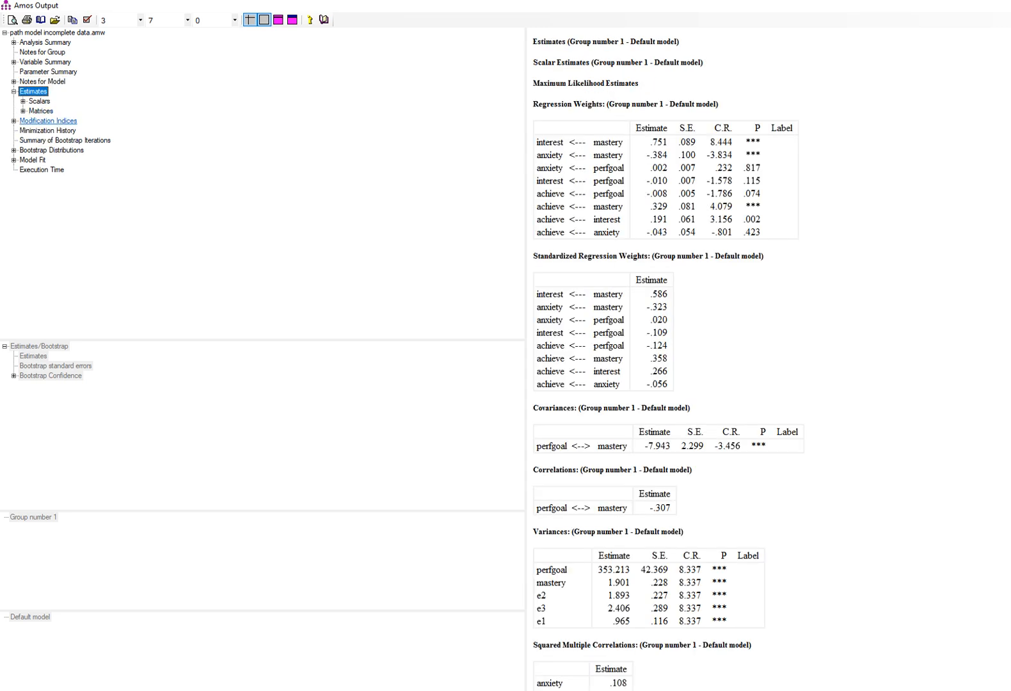
double_click(40, 110)
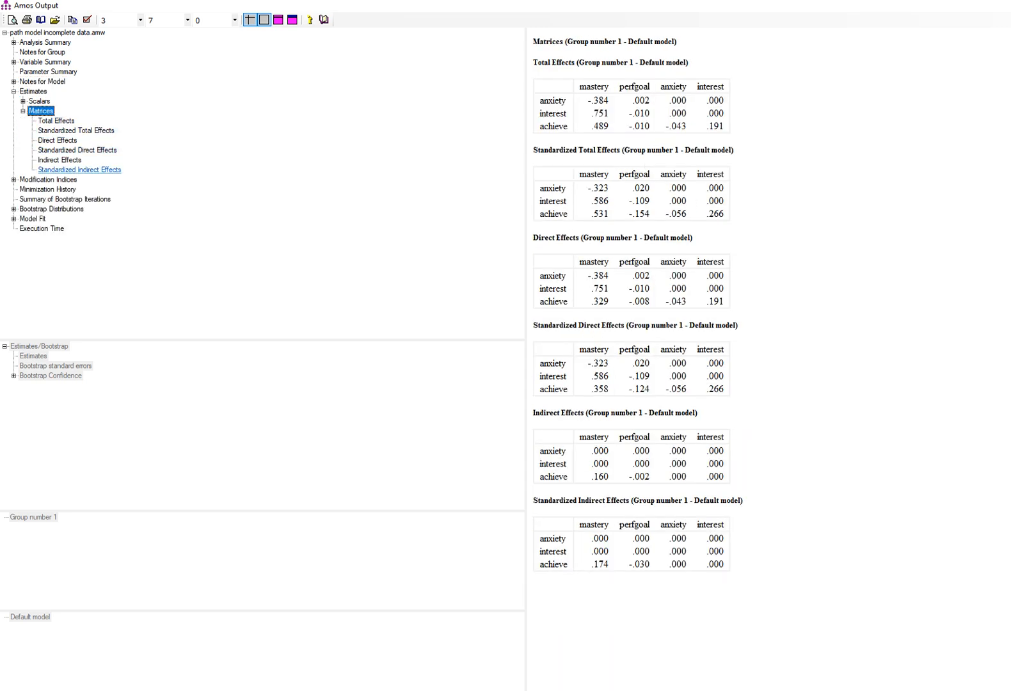
left_click(59, 160)
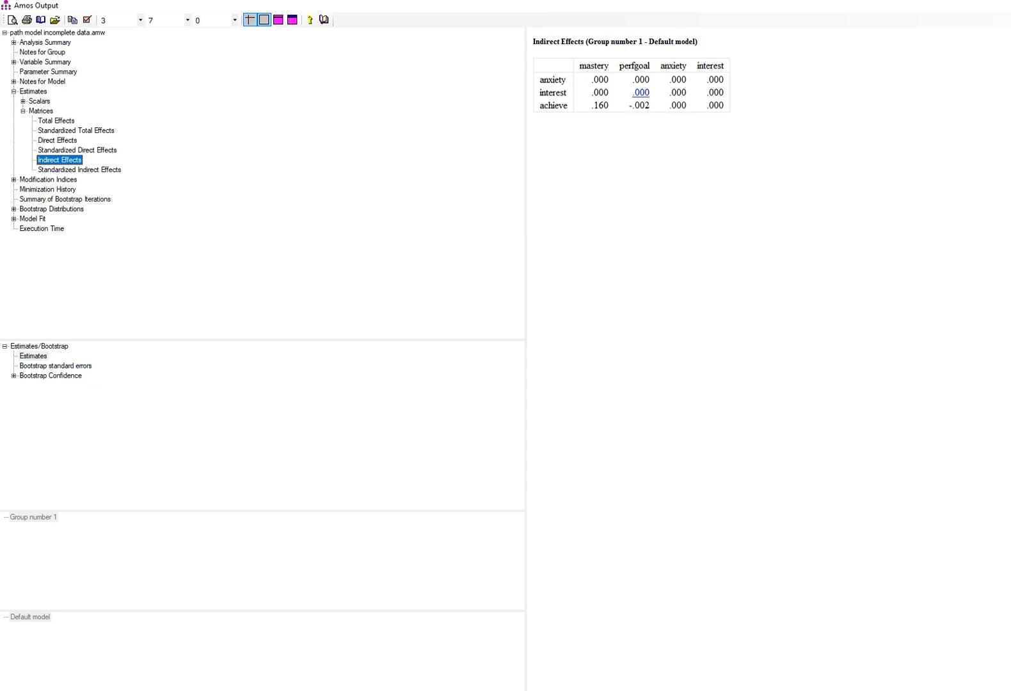
left_click(677, 106)
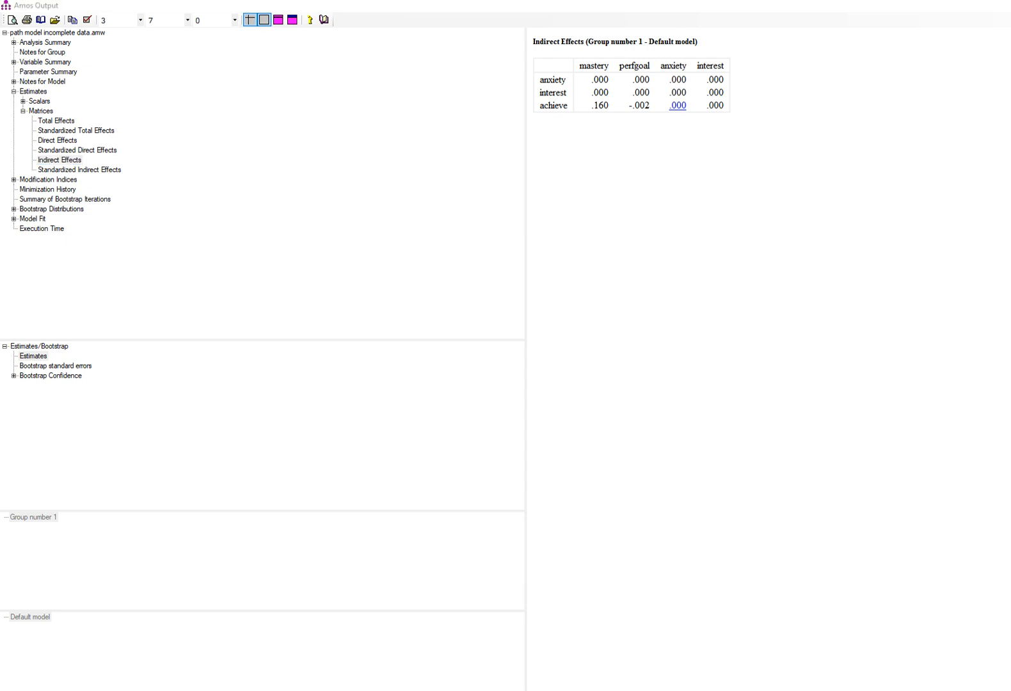
left_click_drag(583, 74, 612, 67)
mouse_move(541, 113)
left_mouse_down()
mouse_move(618, 107)
mouse_move(613, 95)
mouse_move(579, 94)
mouse_move(592, 115)
left_mouse_up()
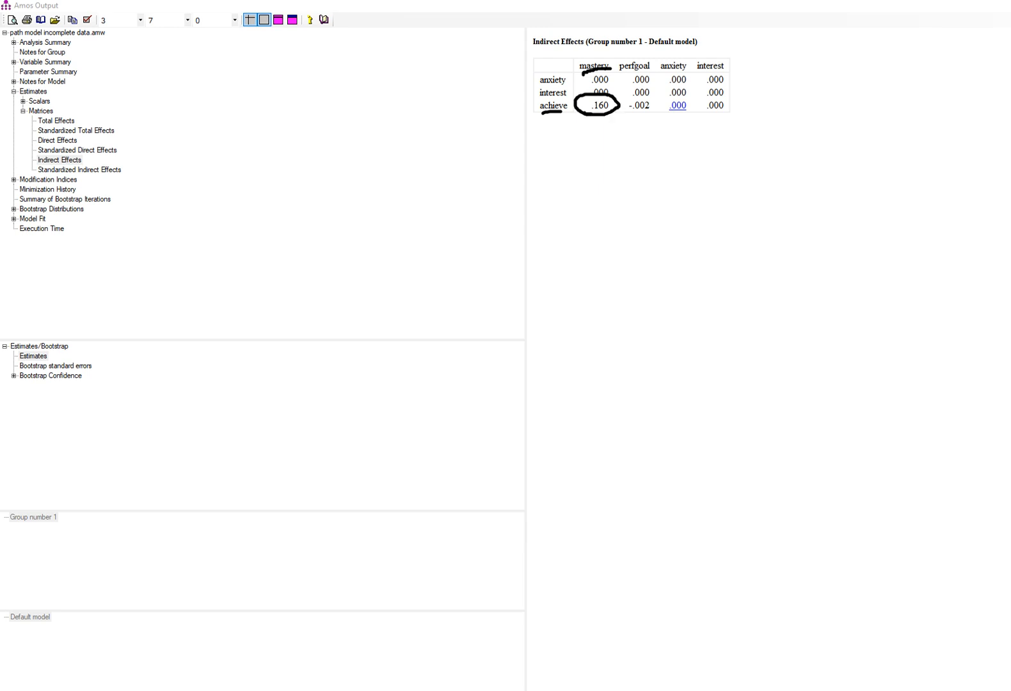
key("Escape")
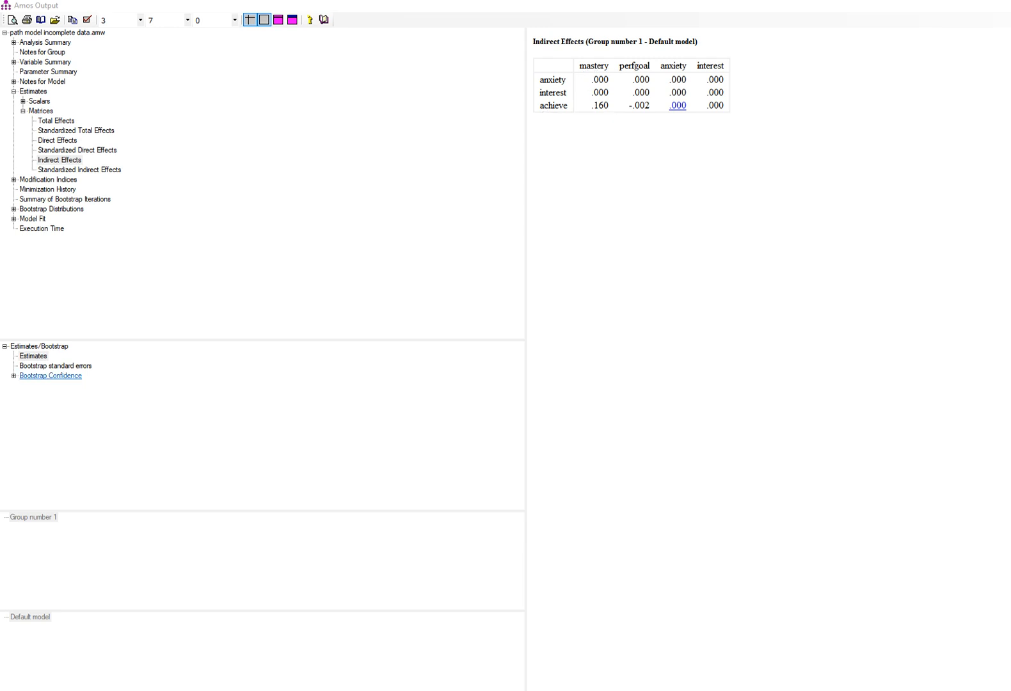
Step: Display the bias-corrected bootstrap results for the indirect effects and underline the lower and upper bounds headings
left_click(50, 376)
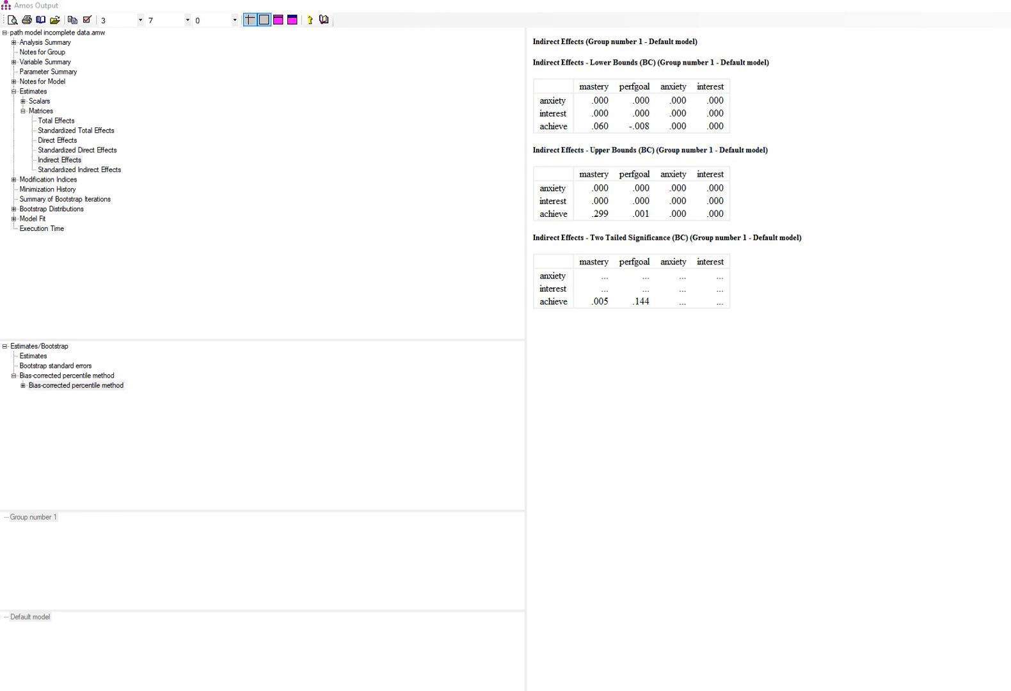
left_click_drag(595, 67, 658, 71)
left_click_drag(591, 154, 660, 154)
left_click_drag(34, 107, 64, 103)
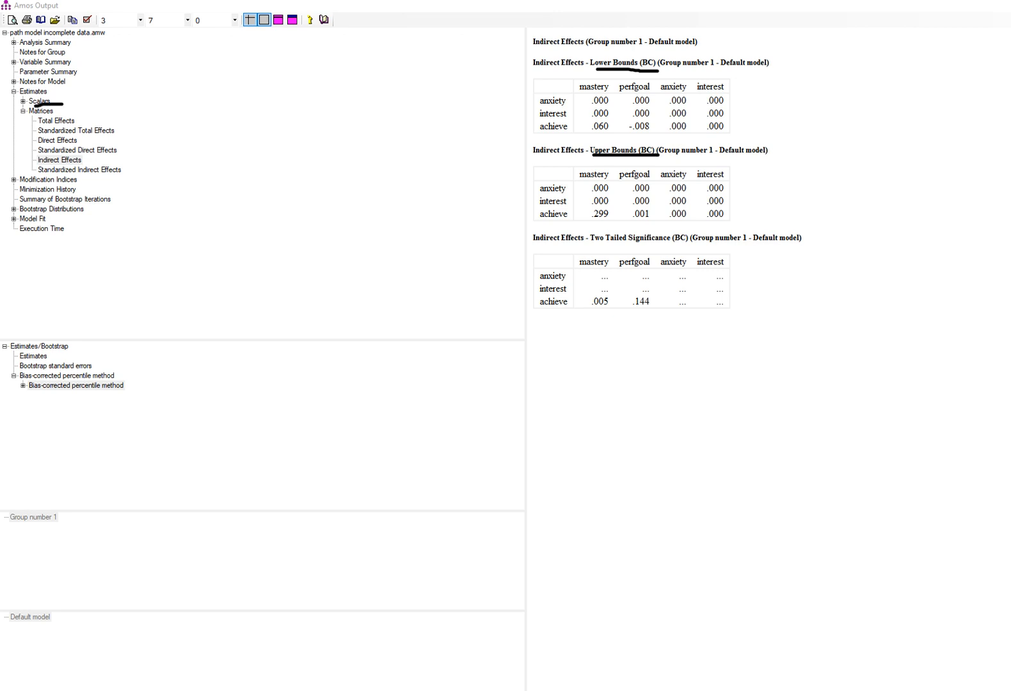
left_click_drag(322, 151, 333, 165)
mouse_move(402, 148)
left_mouse_down()
mouse_move(432, 156)
mouse_move(433, 148)
left_mouse_up()
left_click_drag(356, 153, 381, 154)
Step: Circle the lower and upper bounds of the mastery-to-achieve indirect effect and compare the interval with zero
left_click_drag(581, 93, 602, 90)
mouse_move(542, 134)
left_mouse_down()
mouse_move(618, 129)
mouse_move(599, 115)
mouse_move(579, 132)
left_mouse_up()
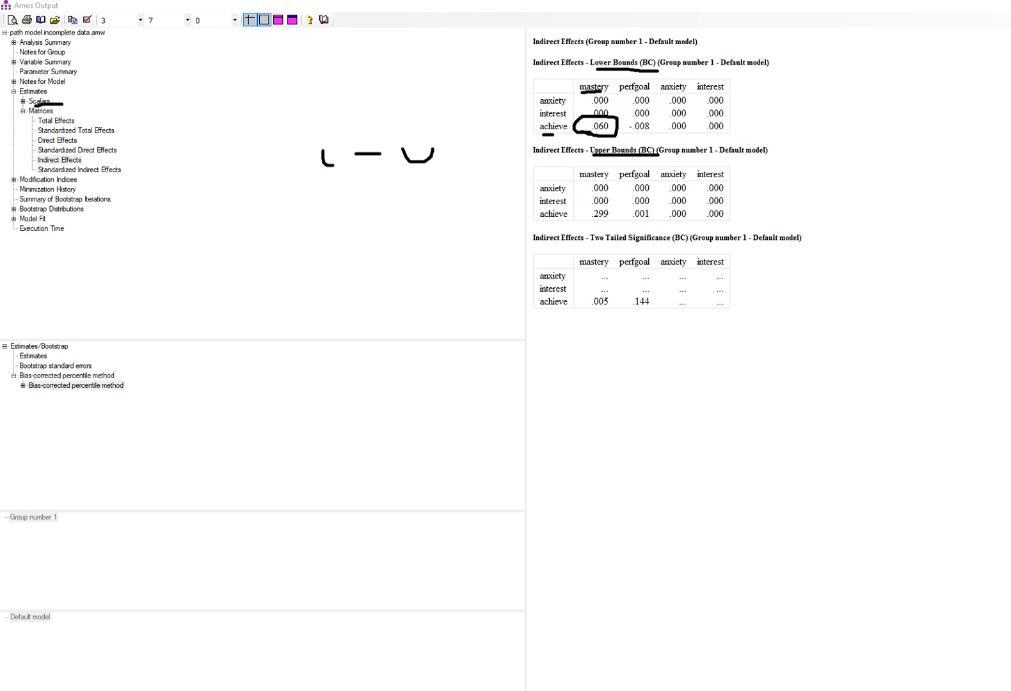
left_click_drag(574, 183, 614, 180)
mouse_move(540, 220)
left_mouse_down()
mouse_move(597, 224)
mouse_move(616, 208)
mouse_move(584, 206)
left_mouse_up()
mouse_move(842, 194)
left_mouse_down()
mouse_move(860, 195)
mouse_move(868, 182)
left_mouse_up()
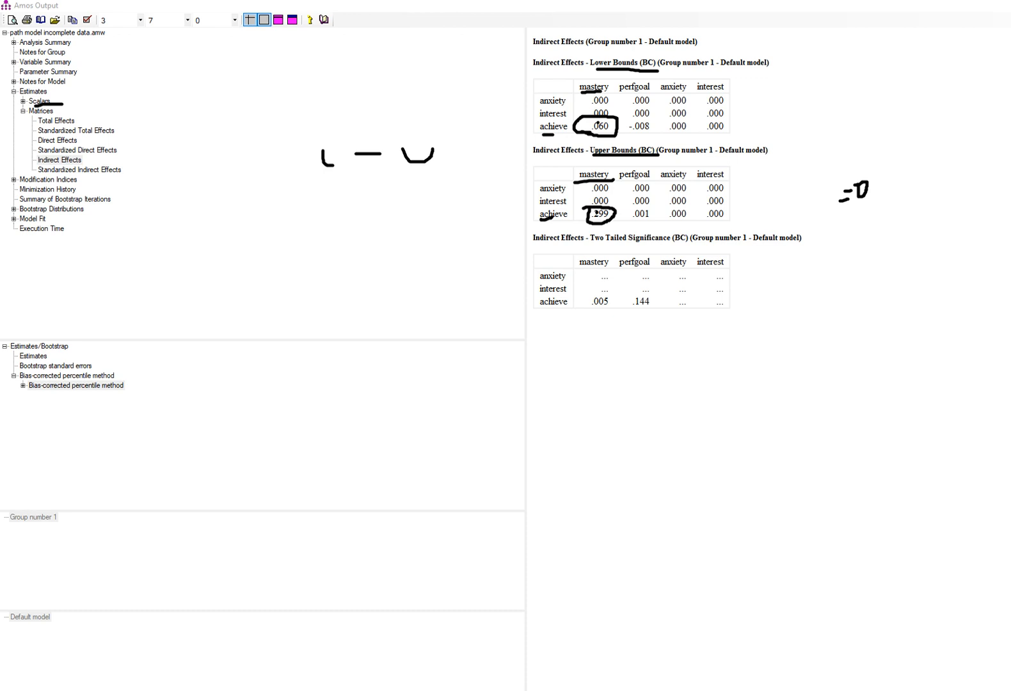
Step: Mark the two-tailed significance of the mastery-to-achieve indirect effect, and clear the annotations
left_click_drag(580, 246, 695, 246)
left_click_drag(581, 266, 617, 264)
mouse_move(540, 307)
left_mouse_down()
mouse_move(617, 308)
mouse_move(599, 290)
mouse_move(581, 300)
mouse_move(599, 310)
left_mouse_up()
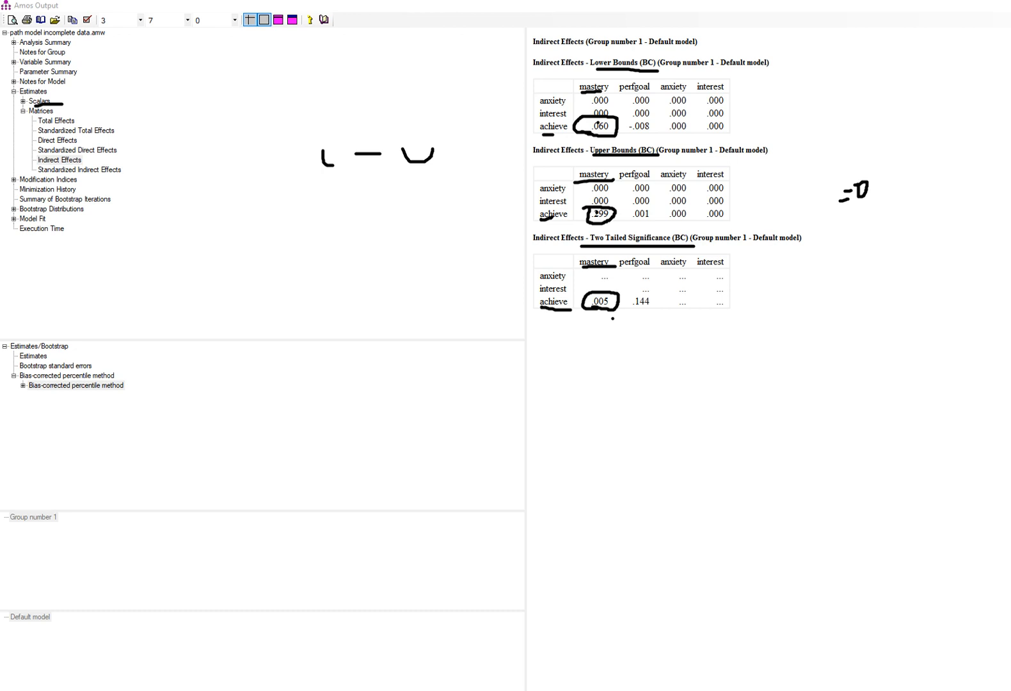
key("Escape")
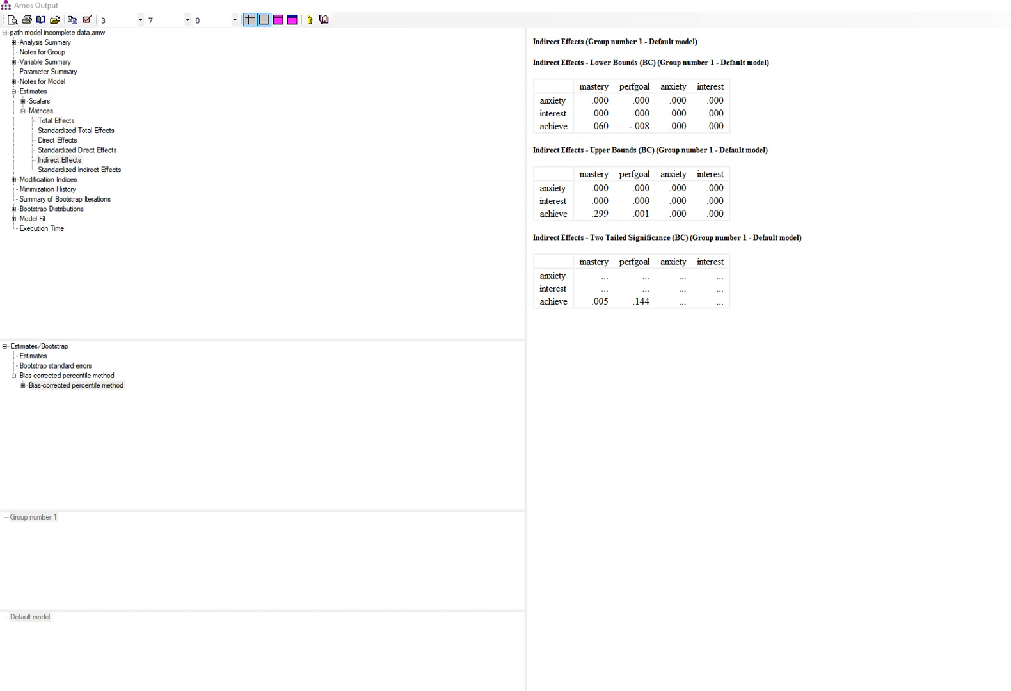
Step: Alternate between the indirect effect estimates and their bias-corrected results, and underline the perfgoal-to-achieve estimate
left_click(33, 356)
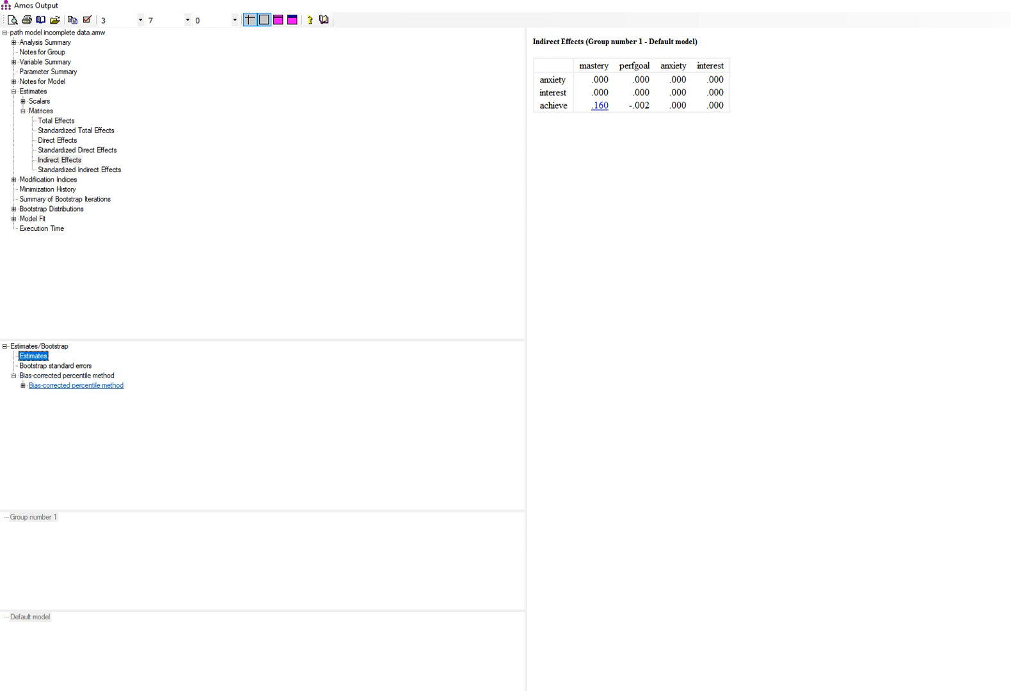
double_click(76, 385)
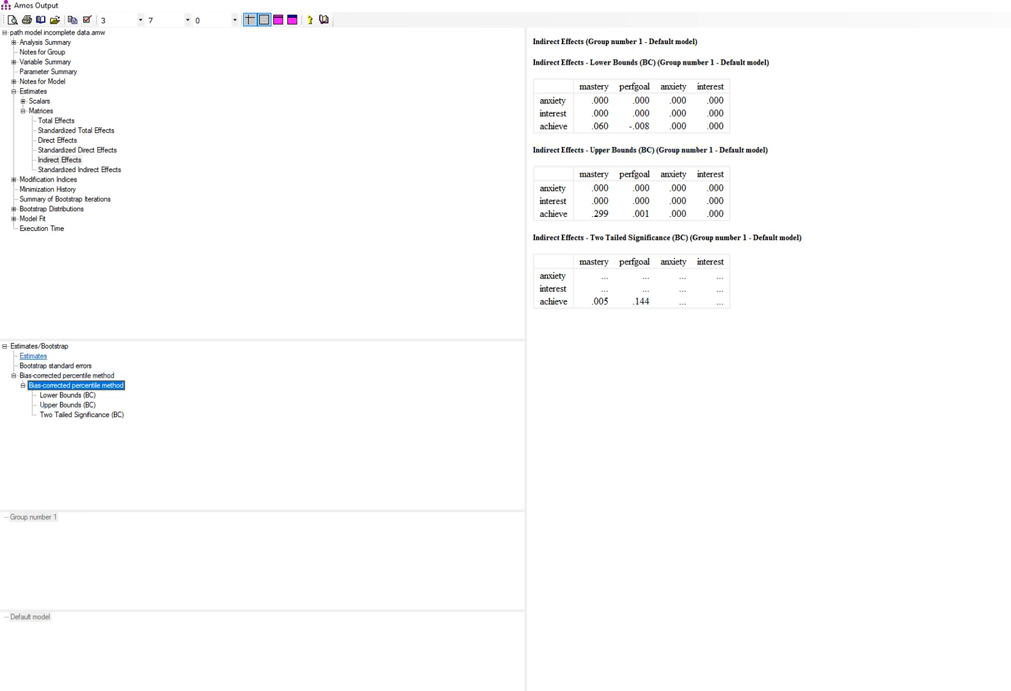
left_click(33, 356)
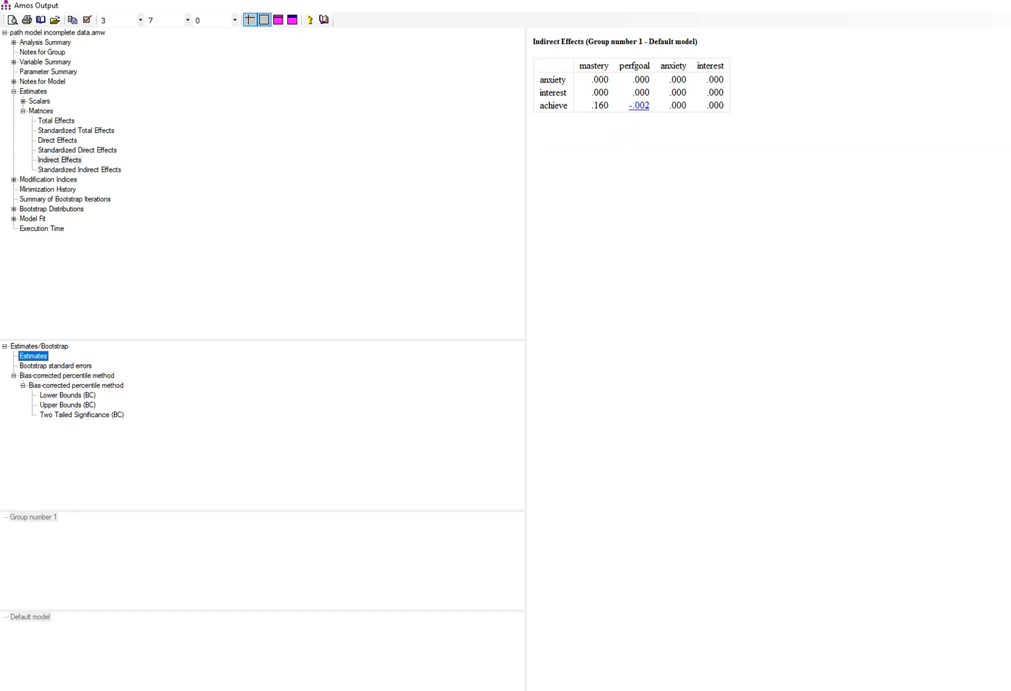
left_click(638, 106)
left_click_drag(627, 118, 651, 117)
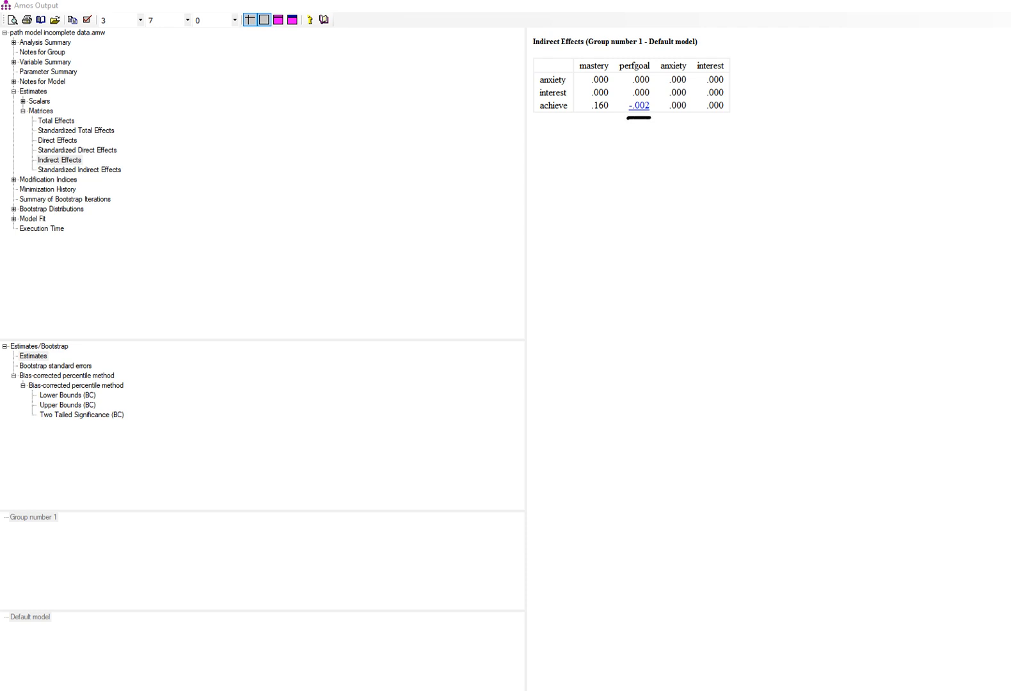
key("ctrl+z")
Step: Display the bias-corrected indirect effect results again and circle the lower and upper bounds for perfgoal to achieve
double_click(77, 385)
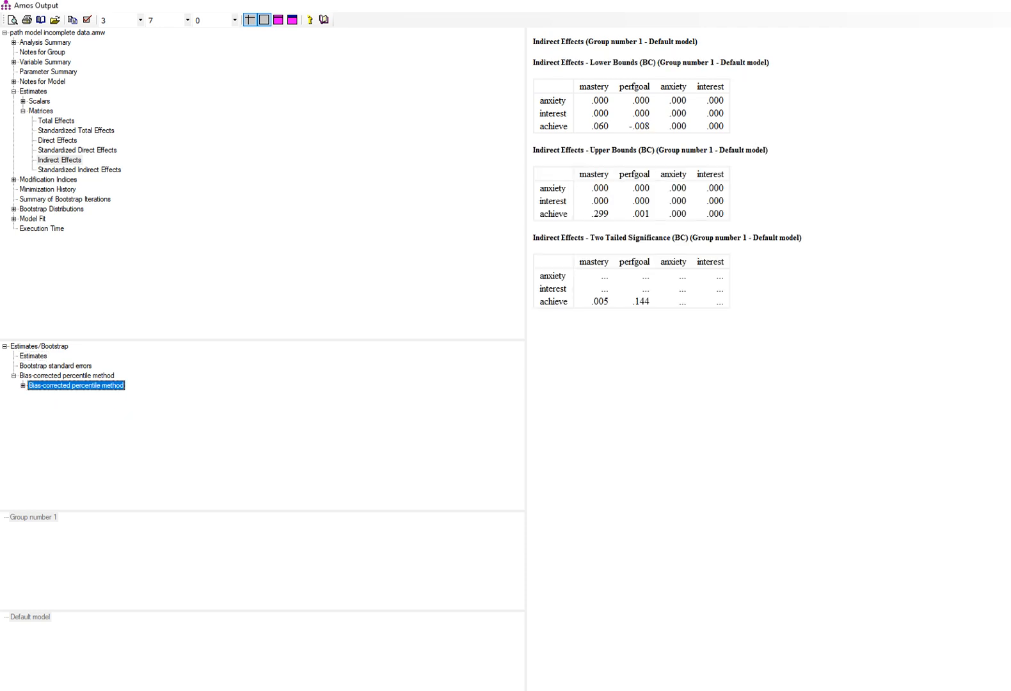
left_click_drag(624, 91, 641, 91)
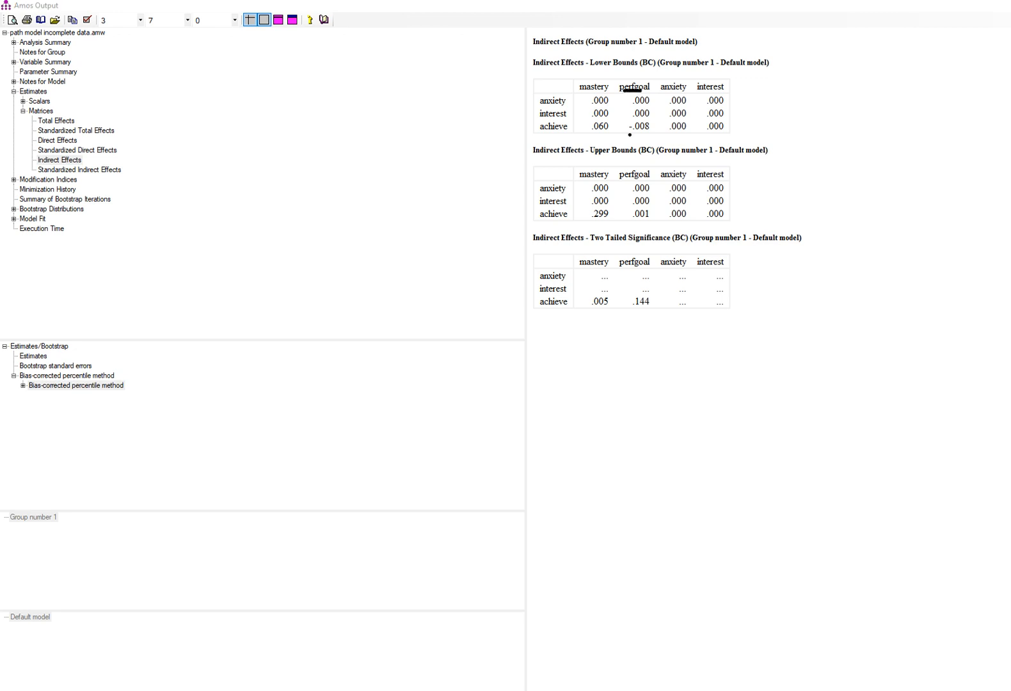
mouse_move(630, 135)
left_mouse_down()
mouse_move(656, 135)
mouse_move(651, 116)
mouse_move(616, 123)
mouse_move(659, 132)
left_mouse_up()
mouse_move(654, 210)
left_mouse_down()
mouse_move(637, 204)
mouse_move(621, 221)
mouse_move(658, 206)
left_mouse_up()
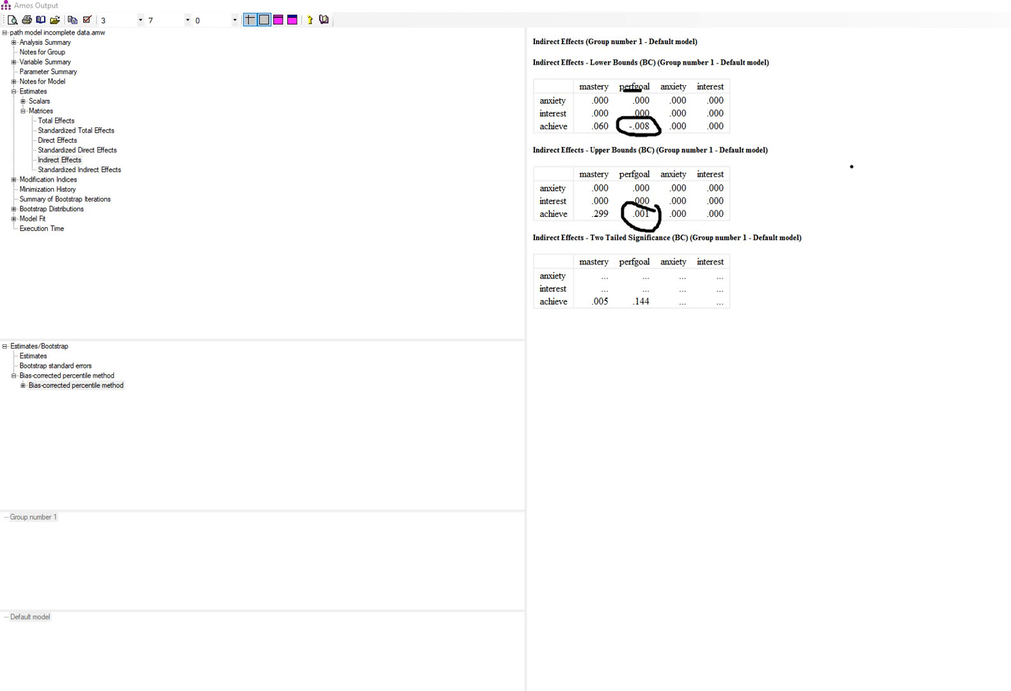
Step: Write "= 0" and "-.002, p = .144" beside the tables, underline the perfgoal-to-achieve significance, and clear the annotations
mouse_move(851, 167)
left_mouse_down()
mouse_move(857, 190)
mouse_move(851, 168)
mouse_move(819, 182)
left_mouse_up()
mouse_move(828, 290)
left_mouse_down()
mouse_move(860, 278)
mouse_move(851, 278)
mouse_move(900, 291)
left_mouse_up()
mouse_move(929, 288)
left_mouse_down()
mouse_move(929, 298)
mouse_move(938, 289)
mouse_move(920, 294)
left_mouse_up()
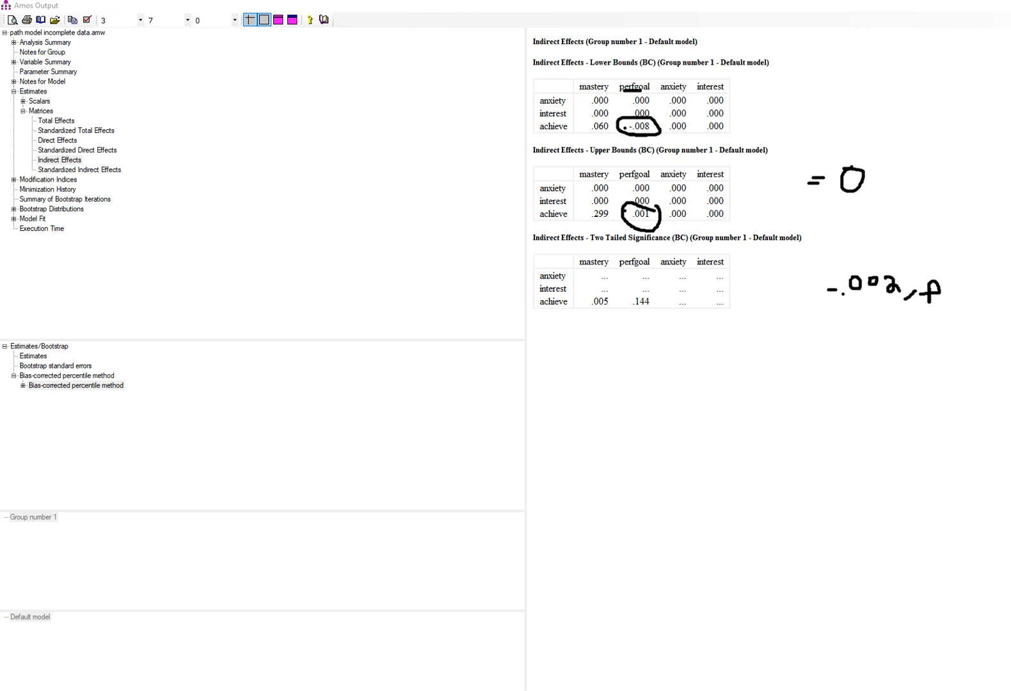
left_click_drag(638, 314, 675, 315)
mouse_move(949, 282)
left_mouse_down()
mouse_move(968, 280)
mouse_move(977, 299)
mouse_move(987, 283)
mouse_move(995, 295)
mouse_move(1003, 287)
mouse_move(1005, 300)
left_mouse_up()
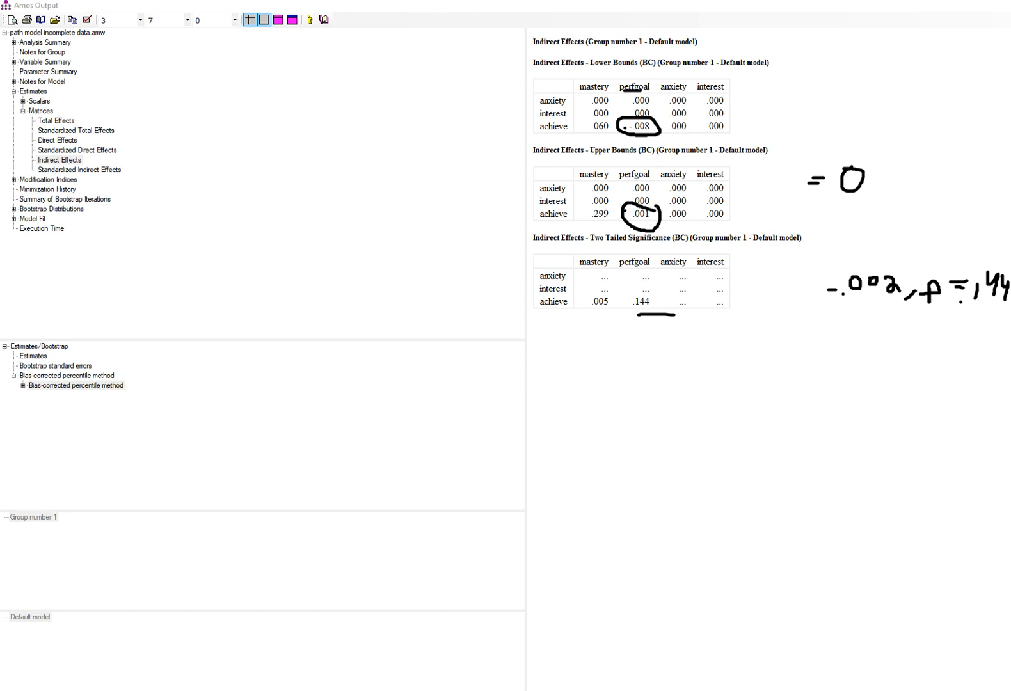
key("Escape")
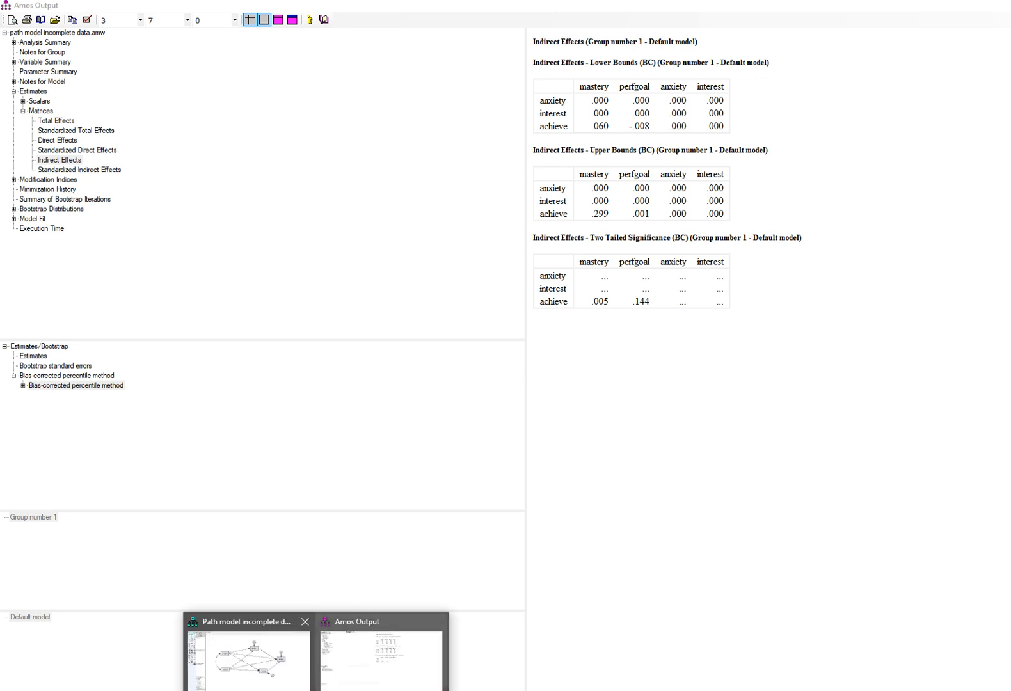
Step: Switch back to the path diagram and turn off bootstrapping, bias-corrected confidence intervals, and modification indices in the analysis properties
left_click(250, 653)
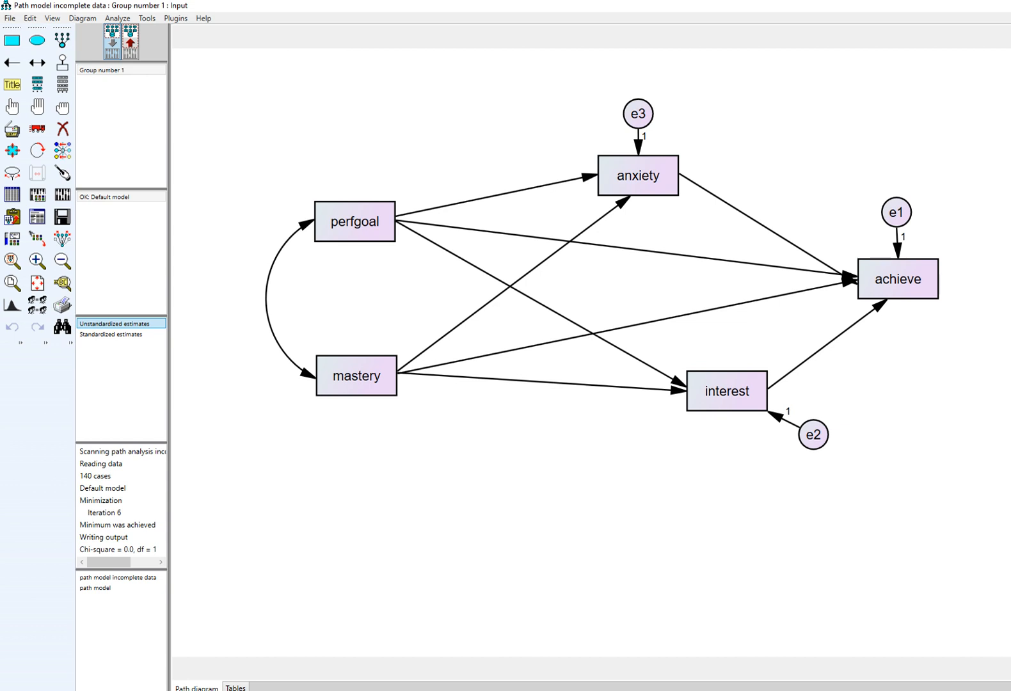
left_click(37, 195)
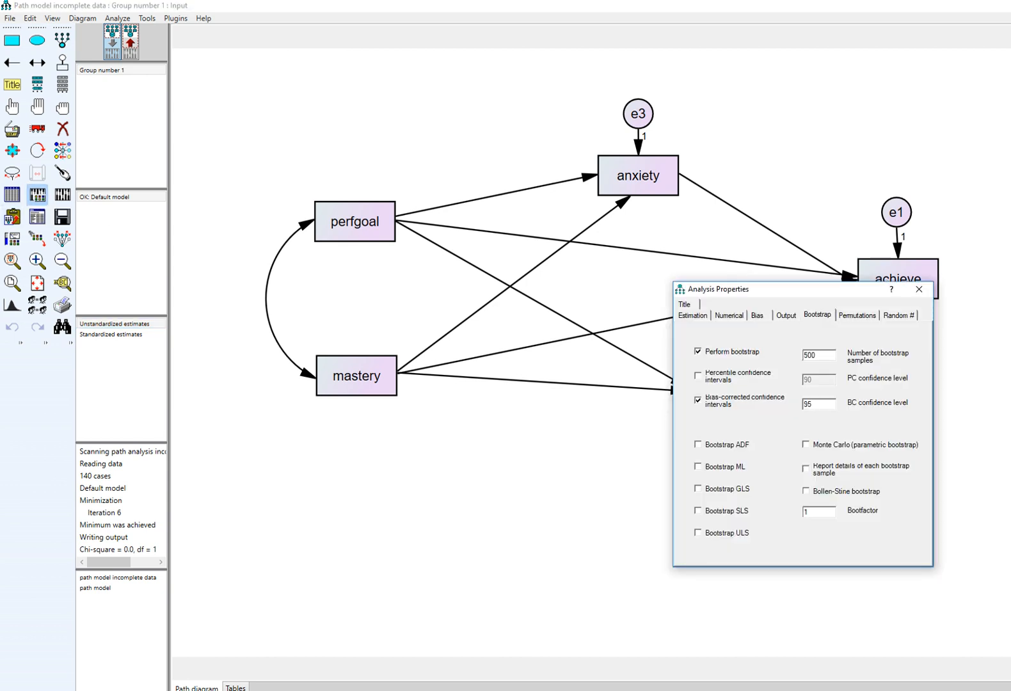
left_click(698, 351)
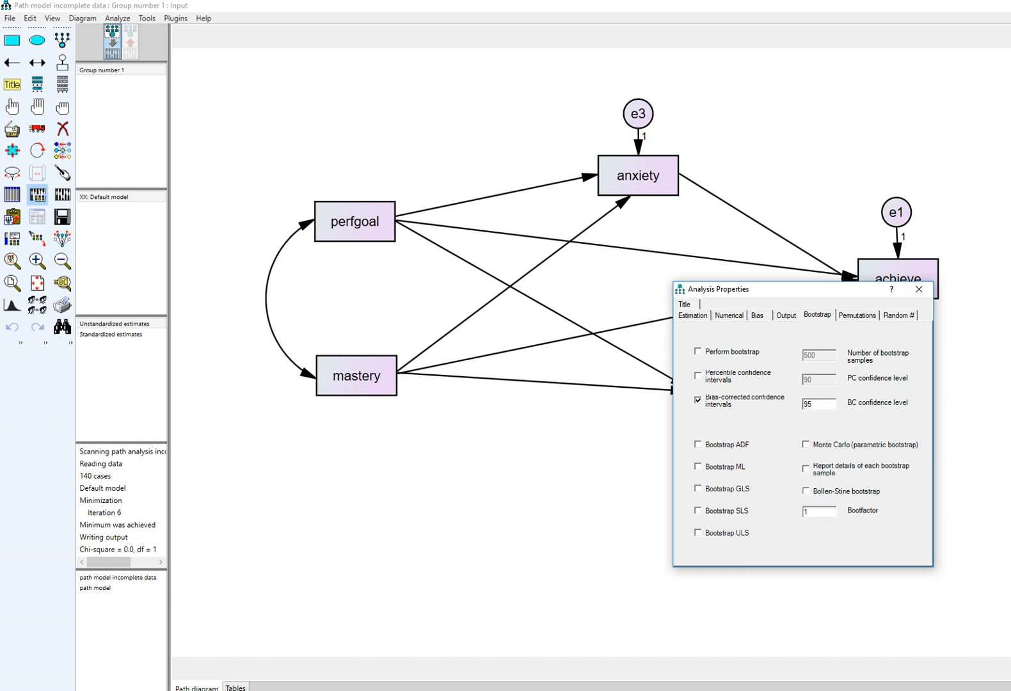
left_click(698, 401)
left_click(786, 315)
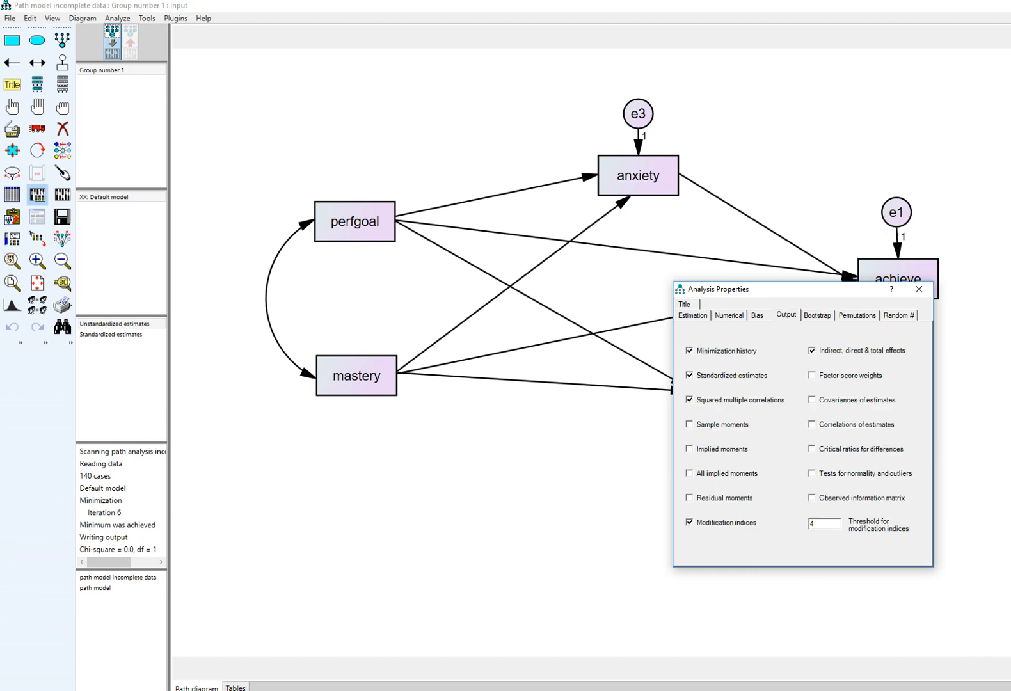
left_click(689, 522)
Step: Enable estimation of means and intercepts, recheck the output and bootstrap settings, and close the analysis properties
left_click(693, 315)
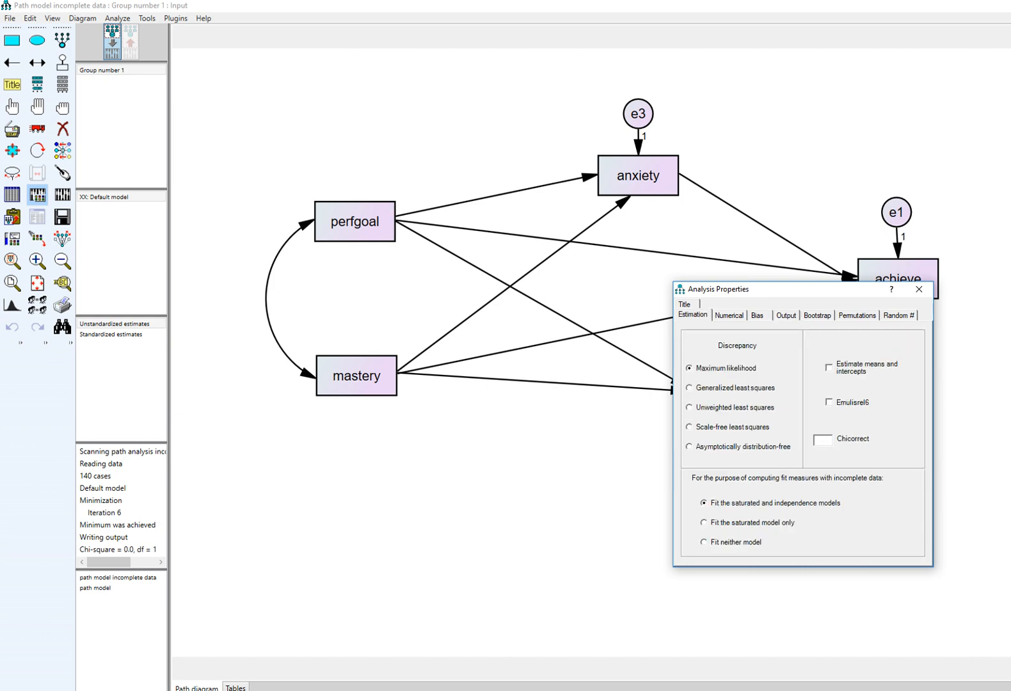
left_click(829, 368)
left_click(787, 316)
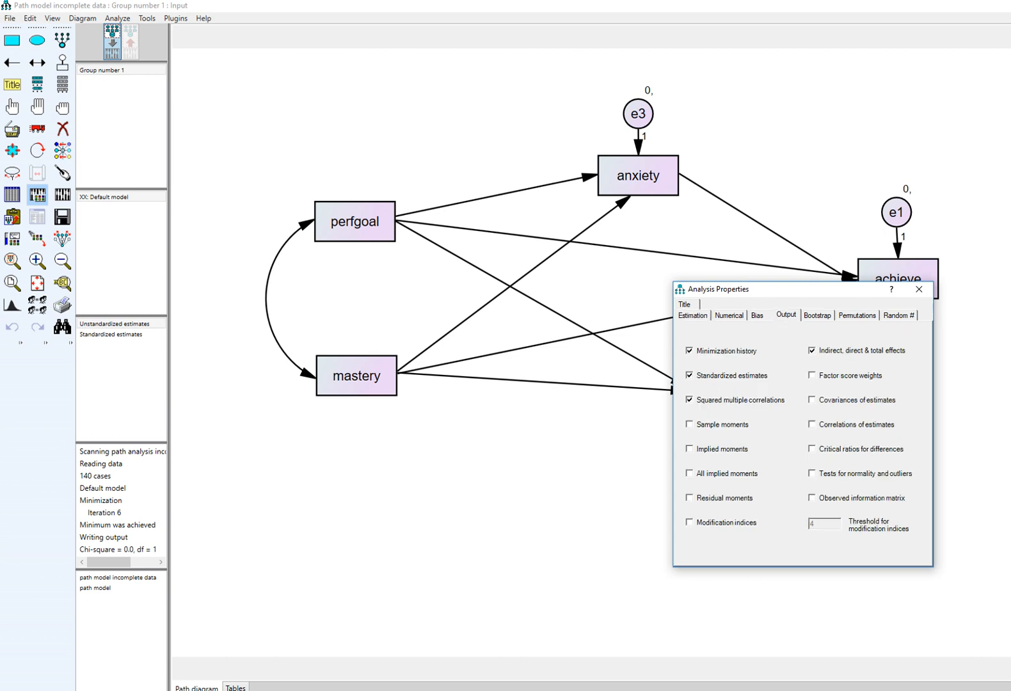
left_click(690, 523)
left_click(817, 315)
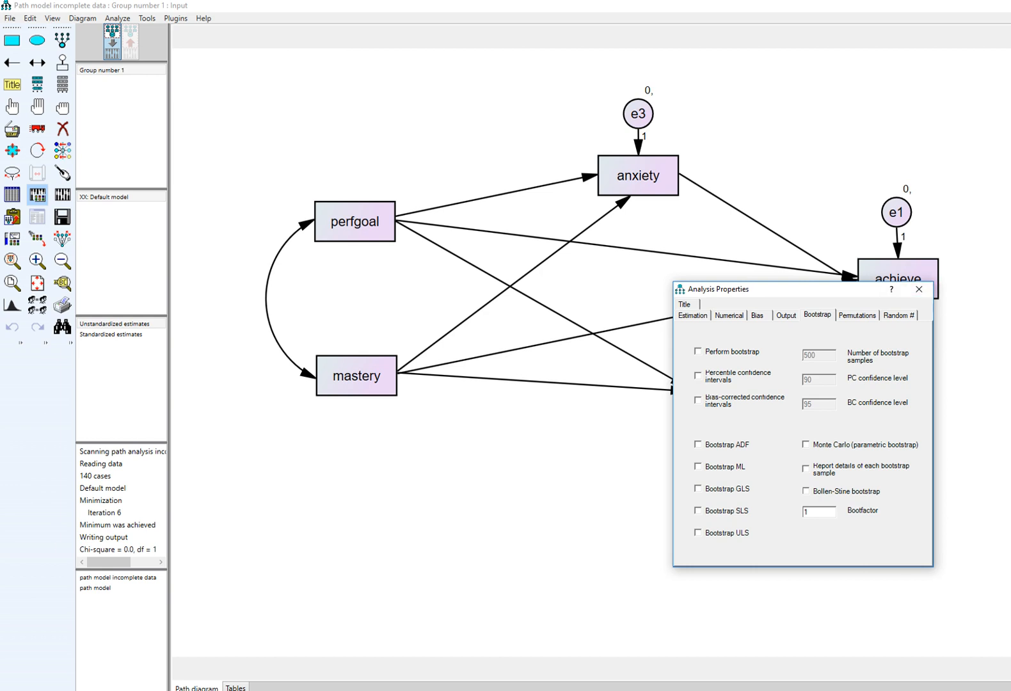
left_click(919, 289)
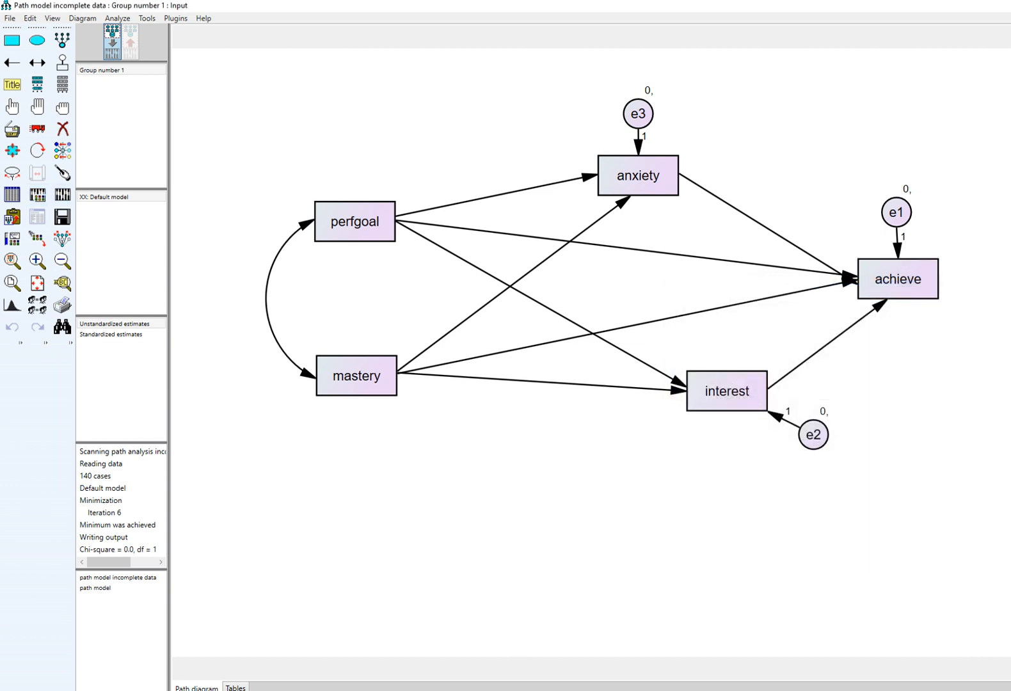
Step: Show the data imputation settings, mark the Regression imputation option, clear the annotation, and close the settings without imputing
left_click(117, 17)
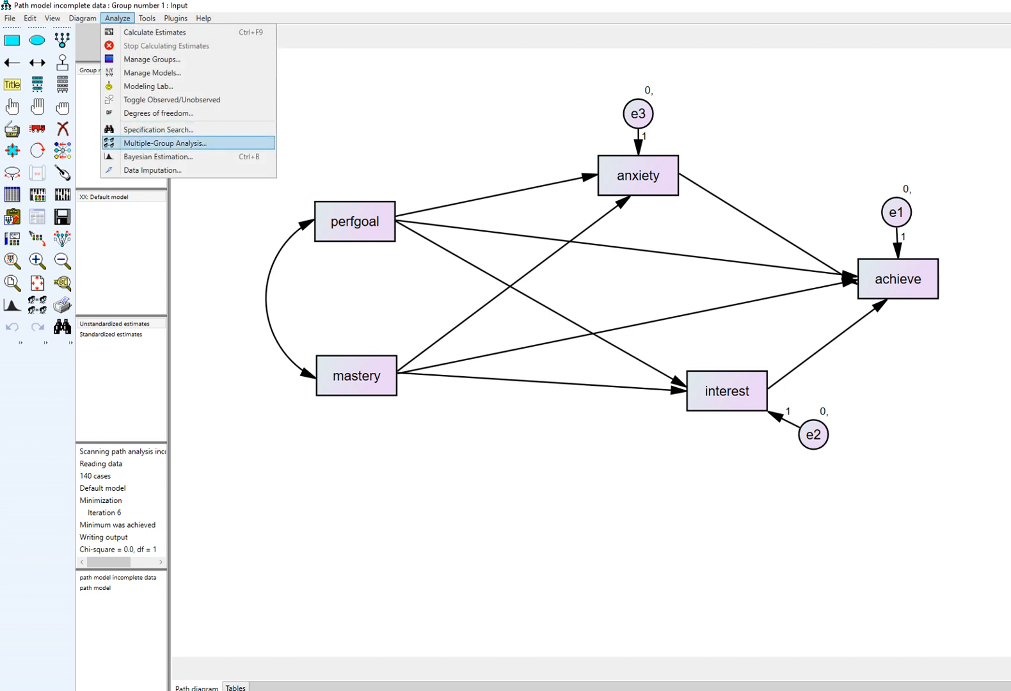
left_click(152, 169)
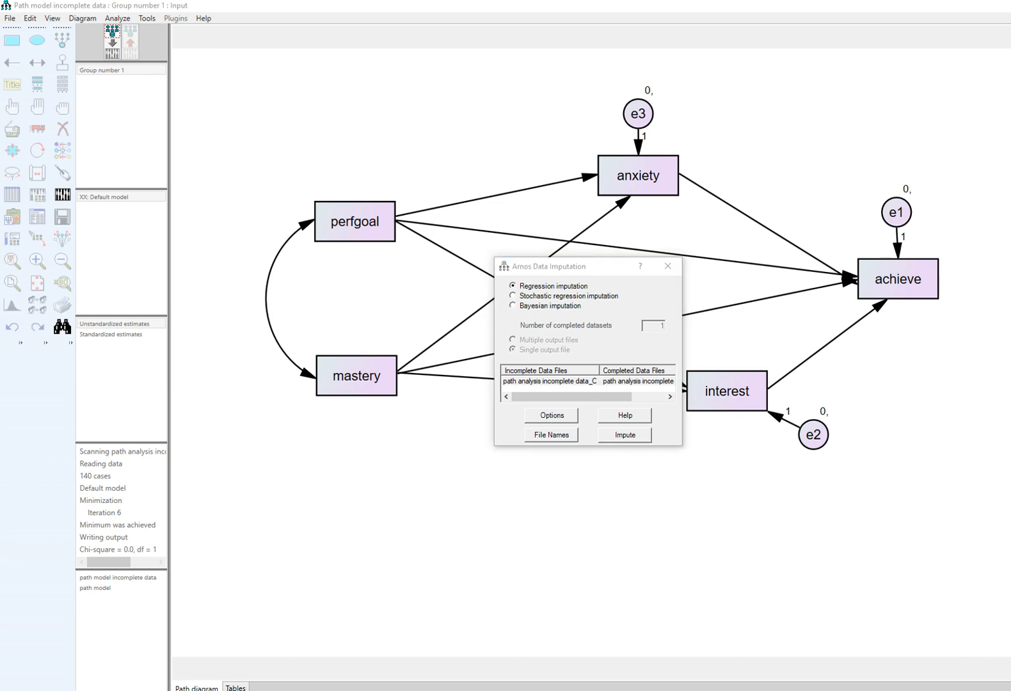
left_click_drag(506, 291, 531, 290)
key("Escape")
left_click(668, 266)
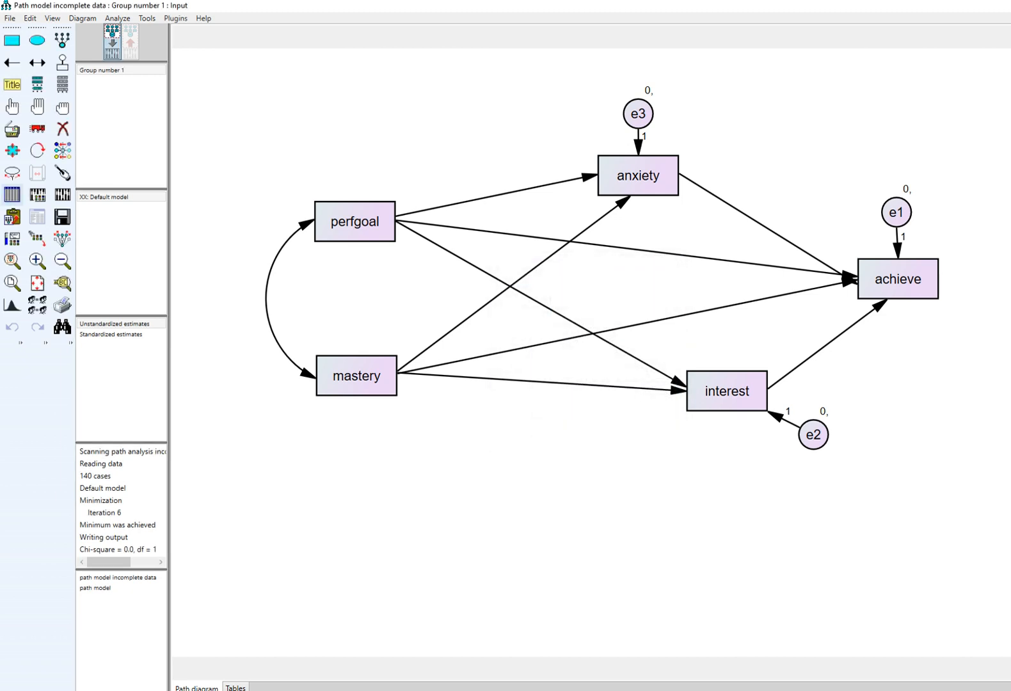
Step: Examine the data file assigned to Group number 1 and the SPSS files available for it, and cancel the file selection
left_click(12, 196)
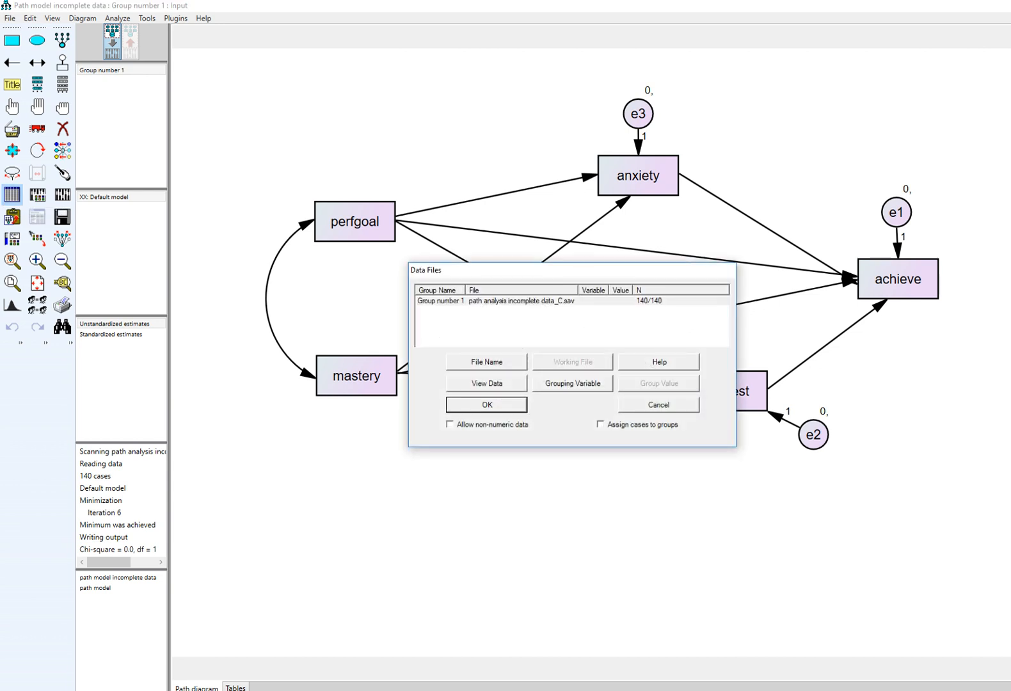
left_click(486, 361)
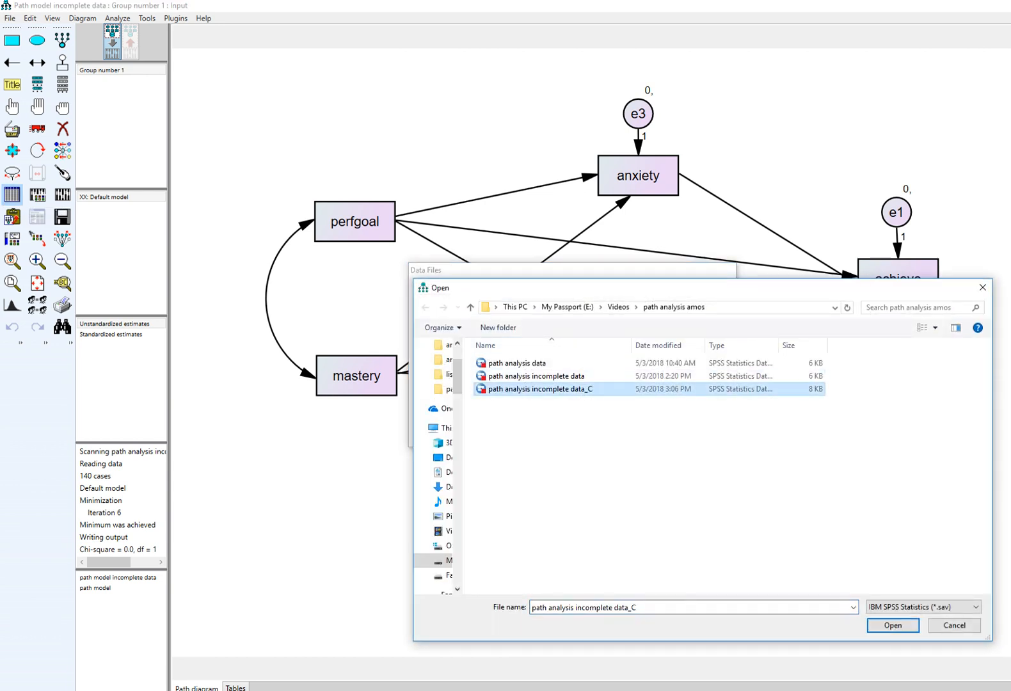
left_click(982, 288)
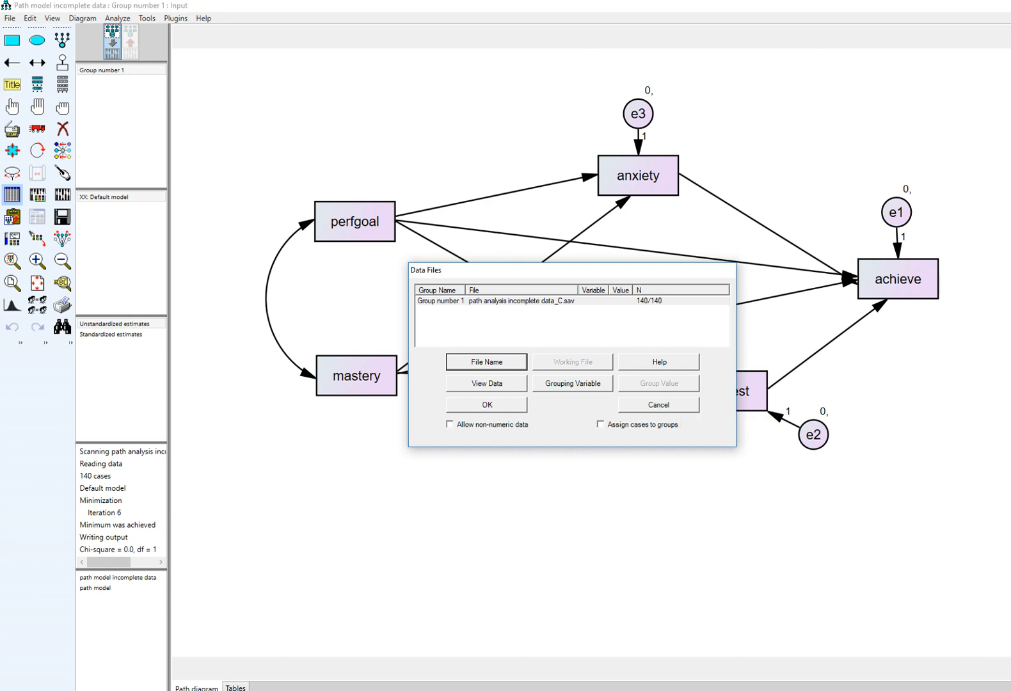
left_click(658, 405)
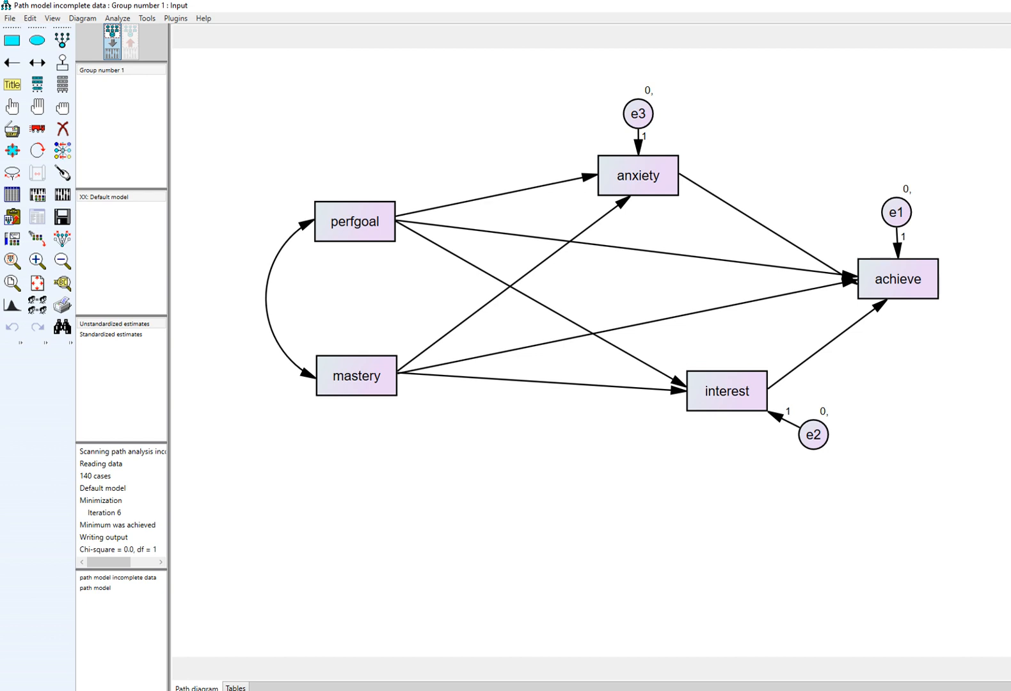
Step: Bring up the data imputation settings again and close them without imputing
left_click(117, 18)
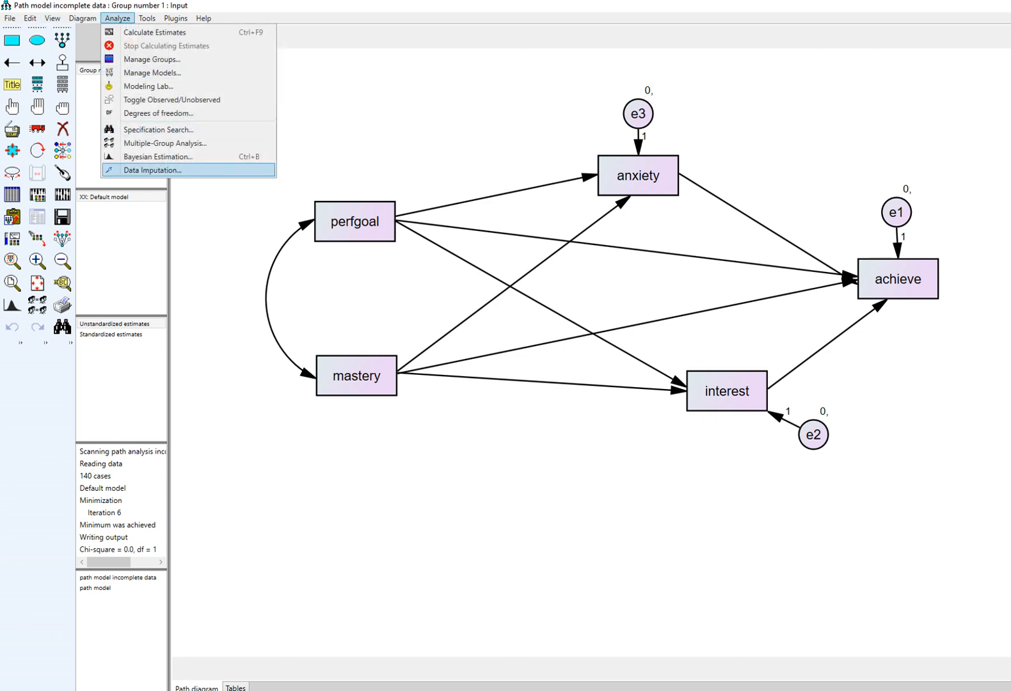
left_click(192, 169)
left_click(666, 267)
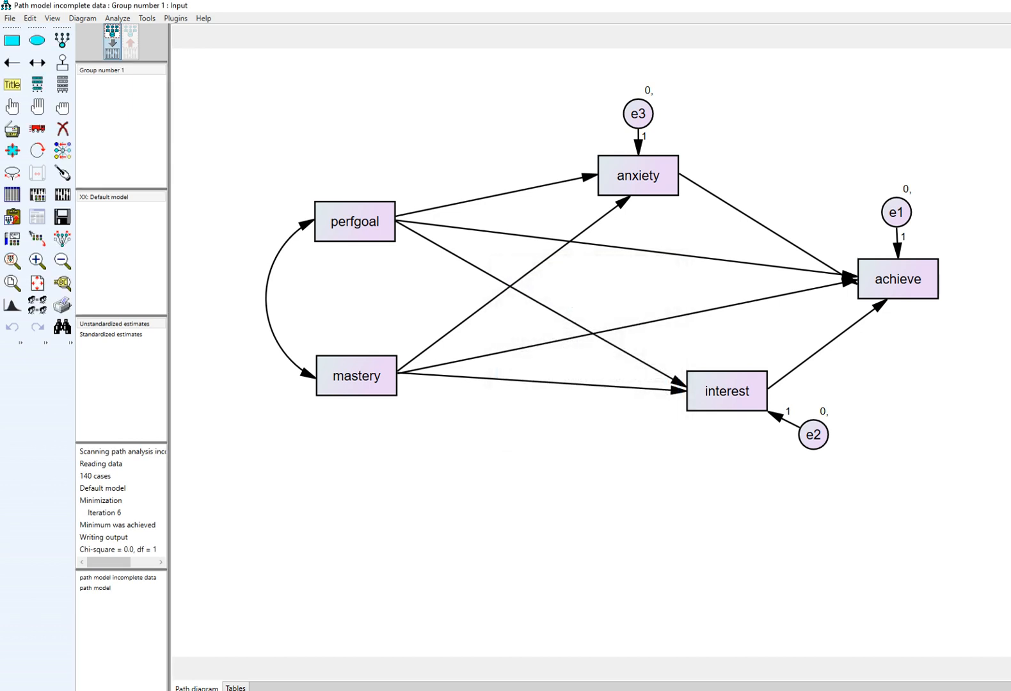